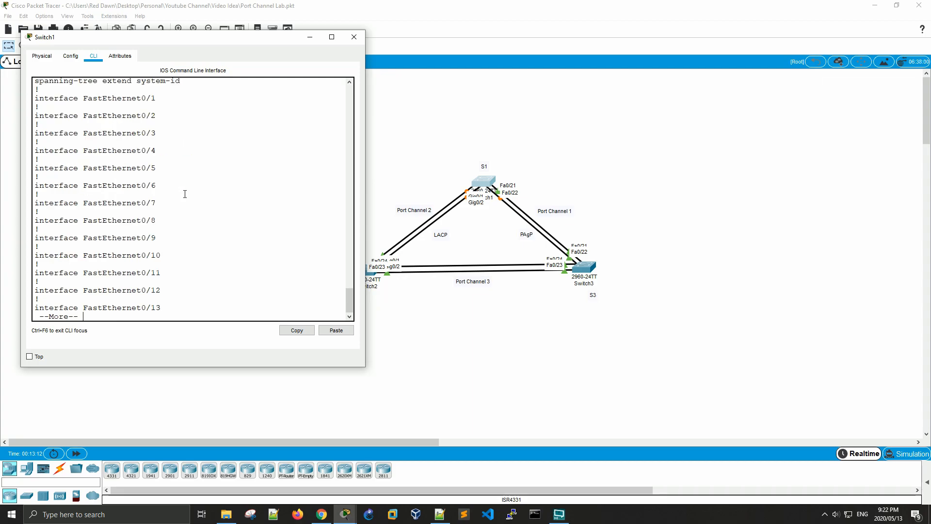
Page to the end of Switch1's running configuration and reposition its console window.
key("space")
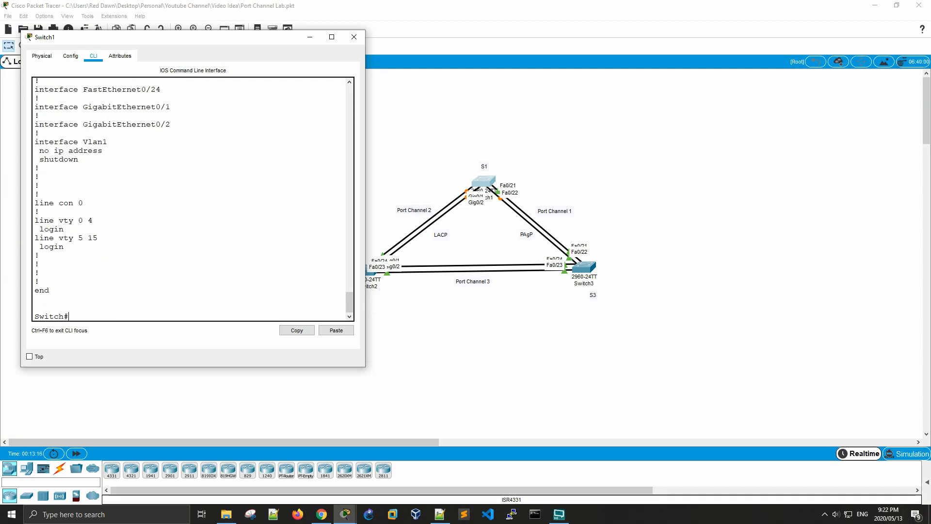
key("alt+Tab")
left_click(222, 104)
left_click_drag(273, 43, 307, 65)
left_click(260, 279)
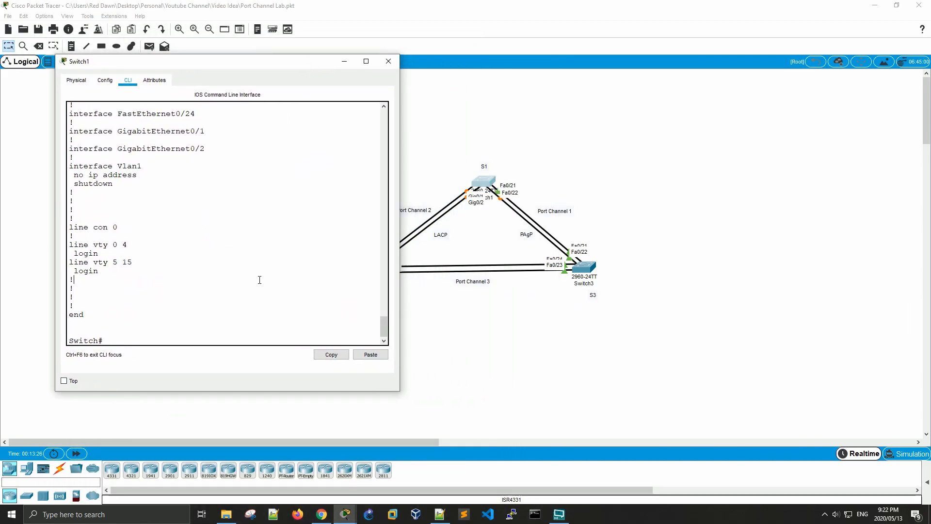
Enter global configuration mode on Switch1 and set its hostname to S1.
key("Return")
key("Return")
key("Return")
type("conf t")
key("Return")
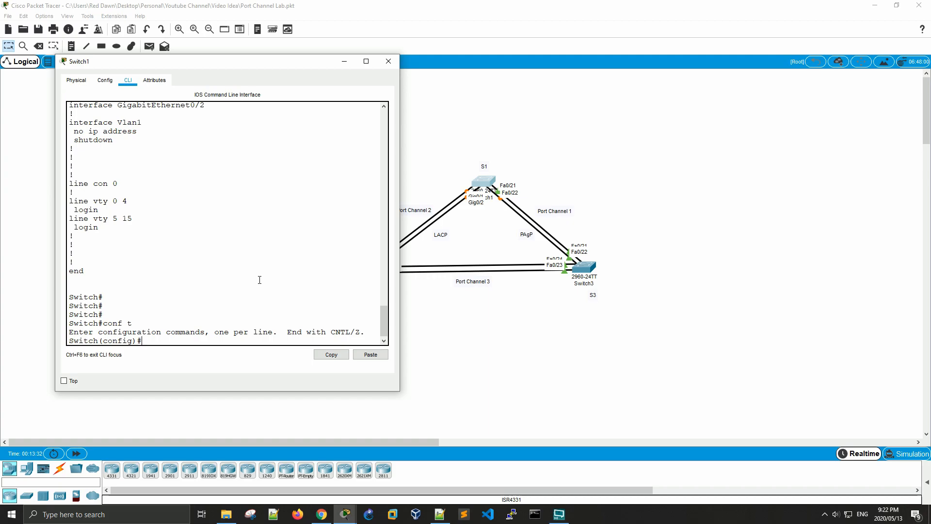
type("hos")
key("Tab")
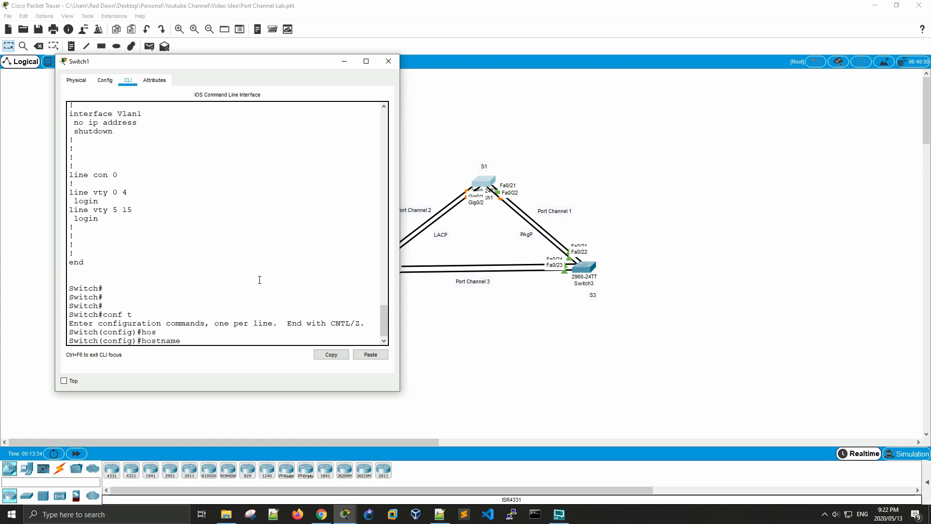
key("Return")
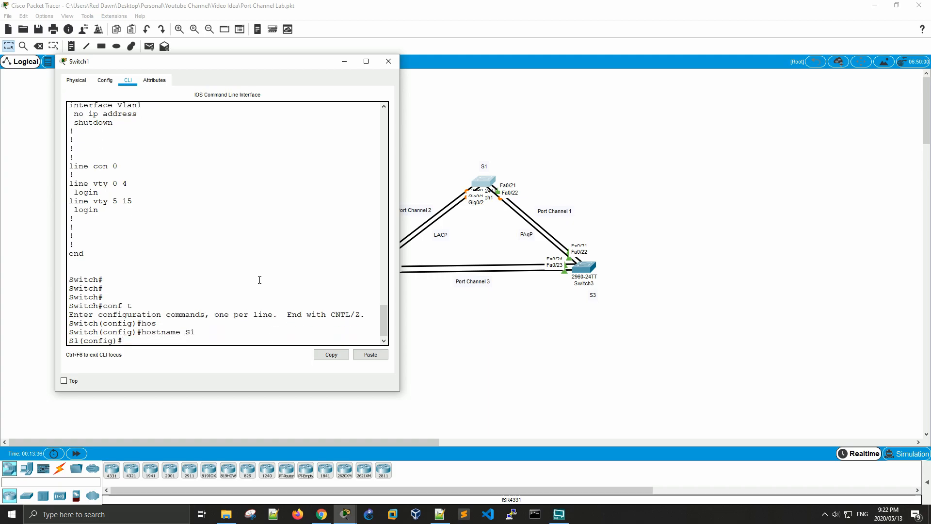
Open Switch2's command line from the topology and enter global configuration mode with en and conf t.
left_click(439, 318)
left_click(356, 271)
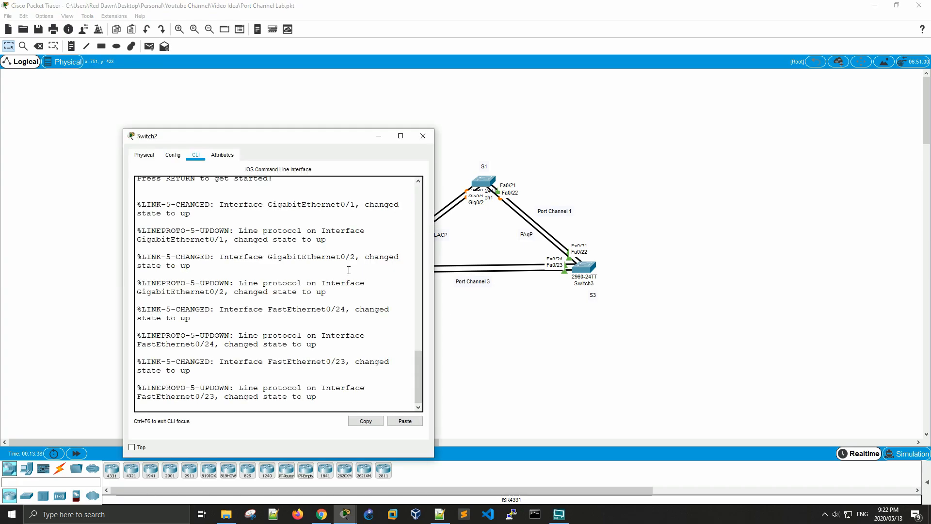
left_click_drag(351, 141, 518, 67)
left_click(441, 225)
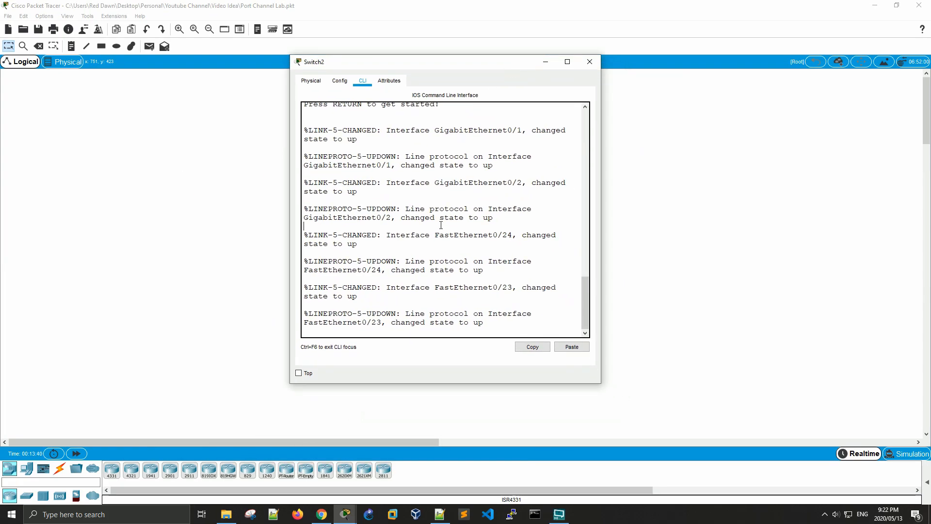
key("Return")
key("Return")
key("Return")
key("Return")
type("en")
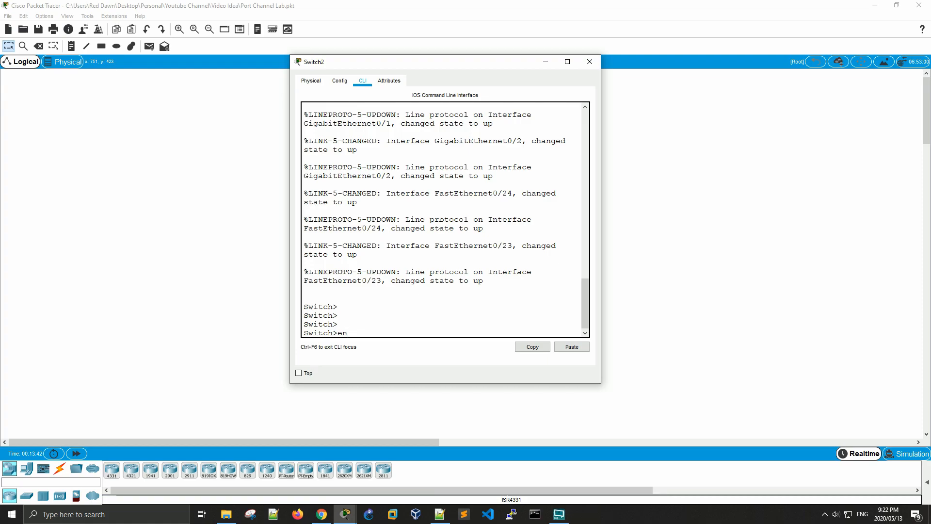
key("Return")
type("conf t")
key("Return")
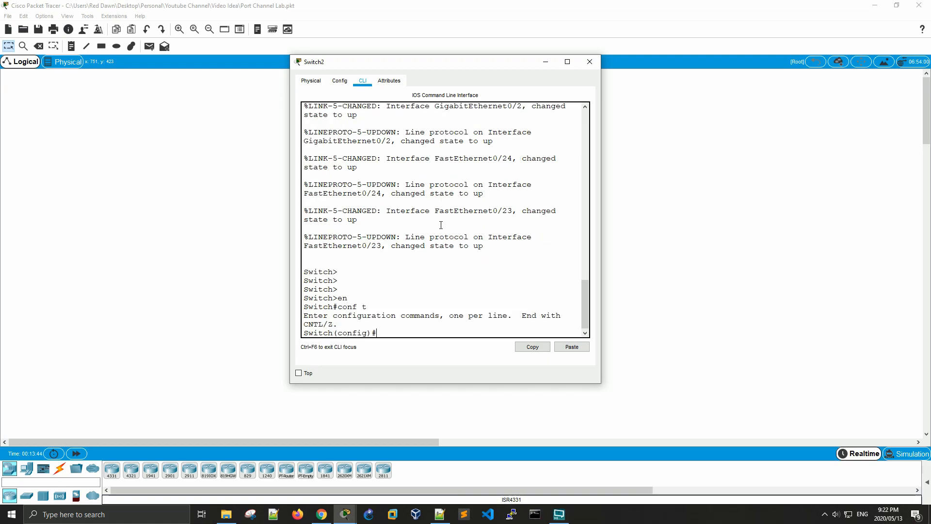
Set the hostname of Switch2 to S2.
key("Return")
key("Return")
key("Return")
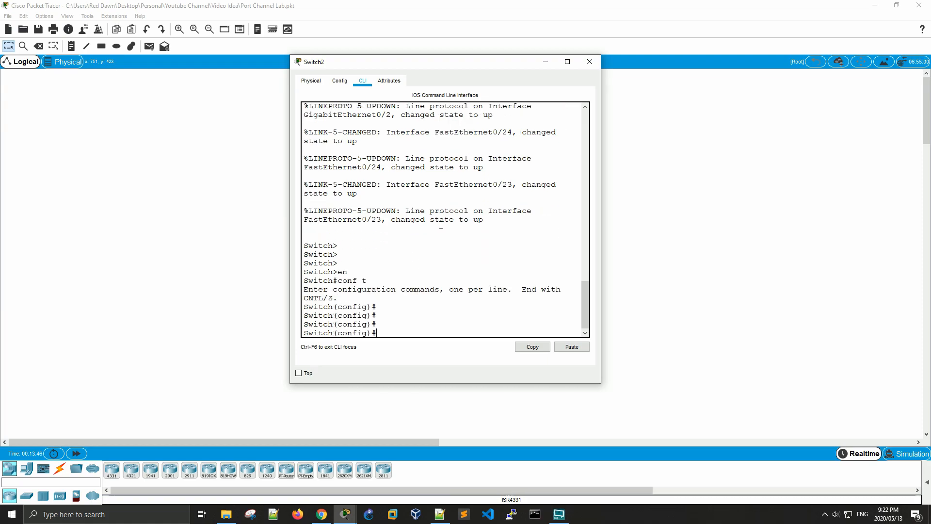
type("hos")
key("Tab")
type("S2")
key("Return")
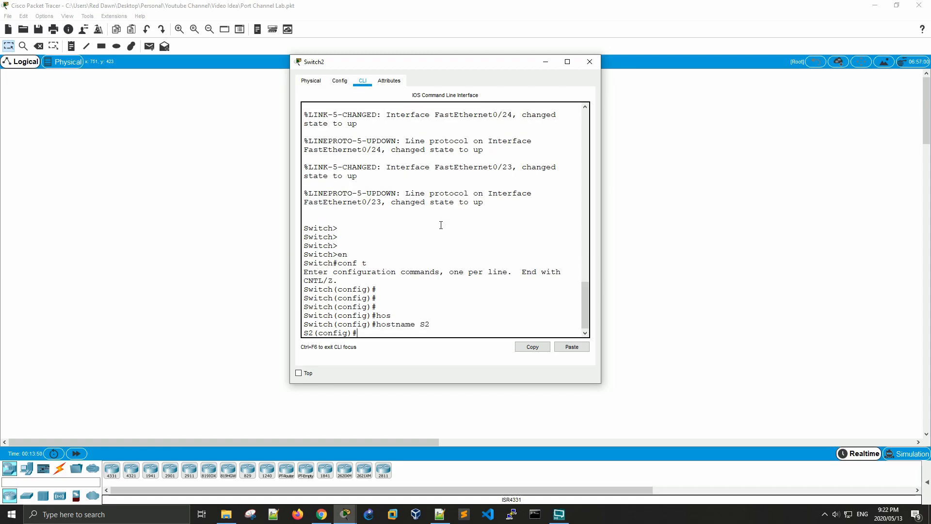
Open Switch3's command line from the topology, wake its prompt and reposition the console window.
left_click(641, 216)
left_click(588, 266)
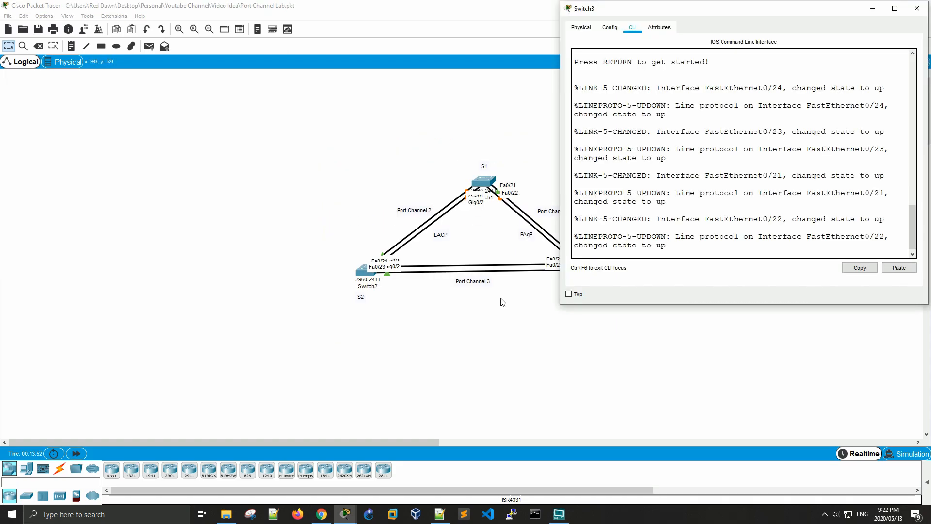
left_click(682, 197)
key("Return")
key("Return")
key("Return")
key("Return")
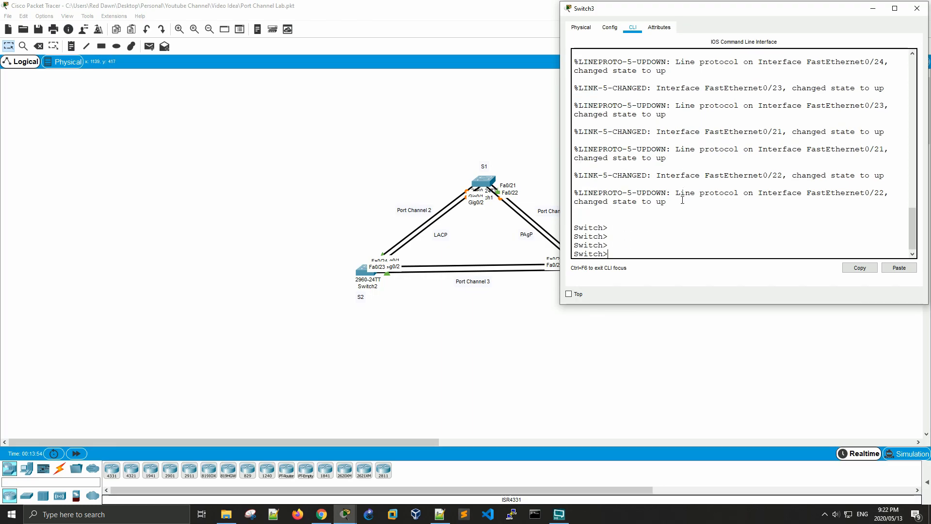
left_click_drag(664, 11, 561, 60)
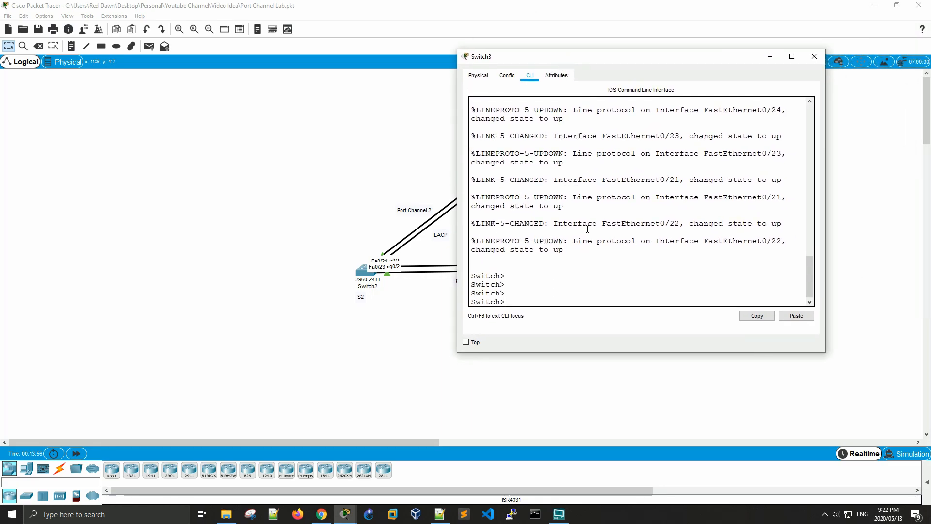
Enter privileged mode and global configuration mode on Switch3 with en and conf t.
key("Return")
key("Return")
key("Return")
type("en")
key("Return")
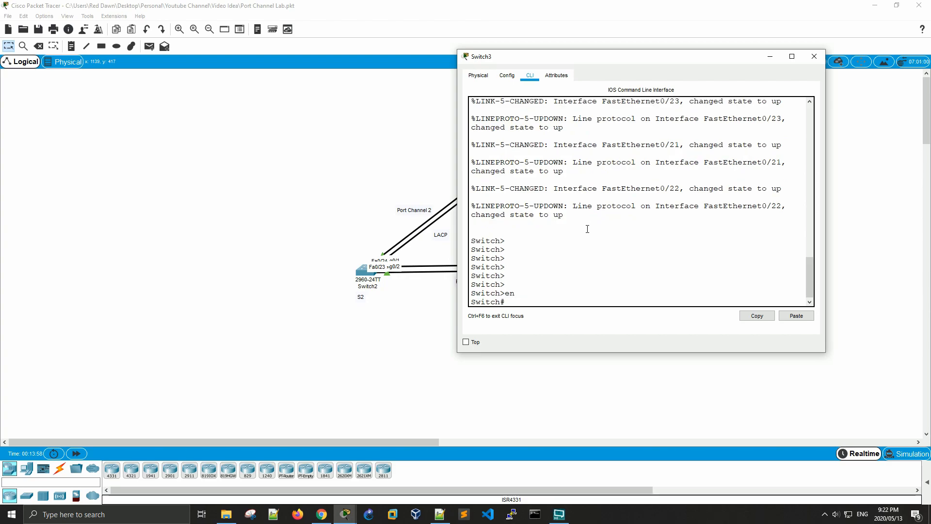
type("conf t")
key("Return")
key("Return")
key("Return")
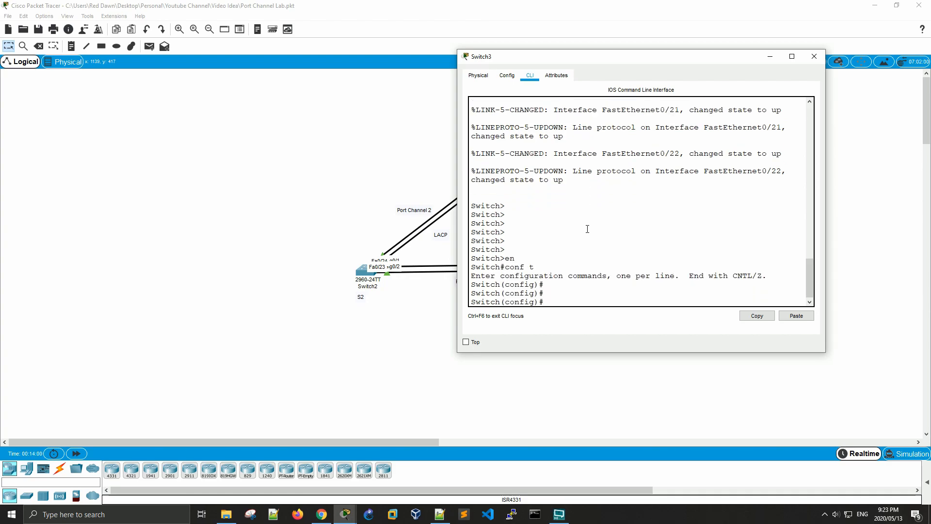
Set the hostname of Switch3 to S3.
key("Return")
type("host")
key("Tab")
type("S3")
key("Return")
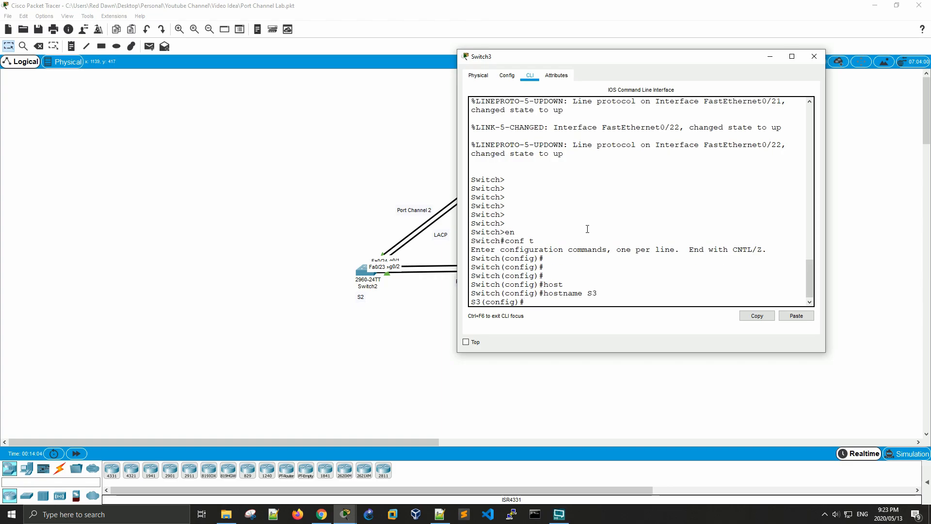
Enlarge Switch3's console window and move it clear of the network topology.
left_click_drag(594, 61, 659, 79)
left_click_drag(525, 370, 533, 426)
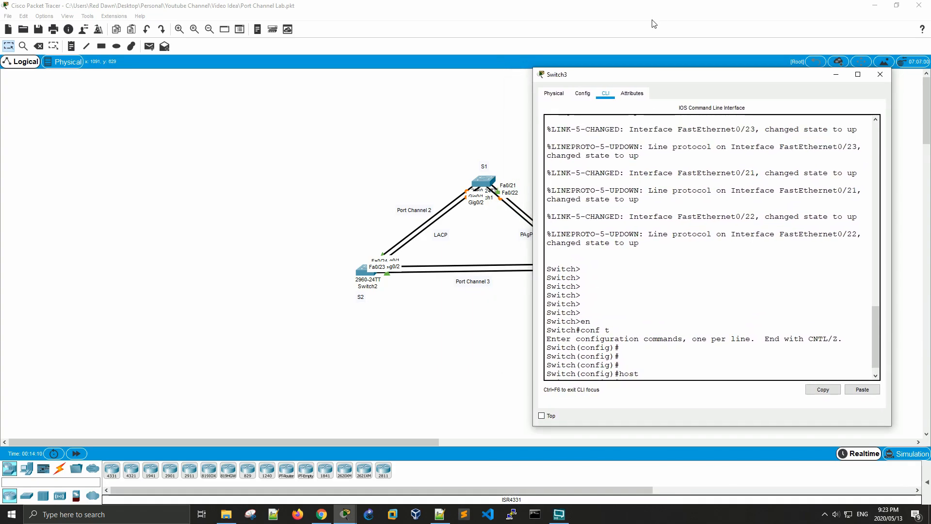
left_click_drag(633, 75, 83, 51)
Select the whole three-switch topology with its labels and move it to the lower-right area of the workspace.
left_click_drag(362, 103, 564, 337)
left_click_drag(584, 269, 877, 382)
left_click(454, 336)
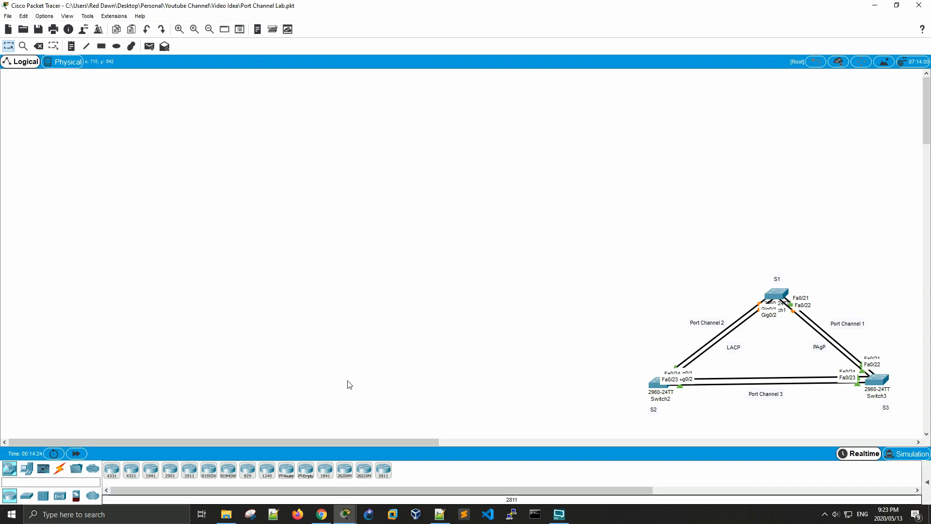
Bring back the Switch1, Switch2 and Switch3 console windows and place Switch3's console beside the topology, over Switch2's.
left_click(343, 515)
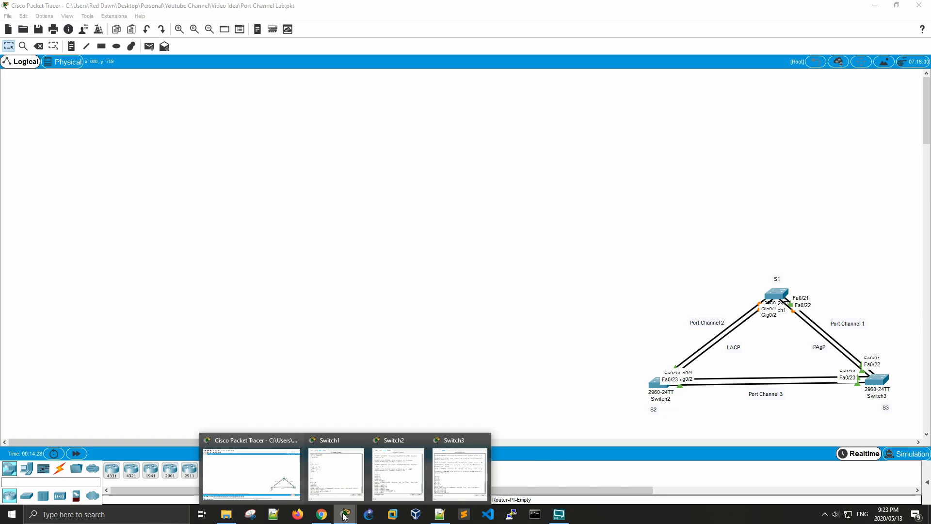
left_click(326, 480)
left_click(344, 515)
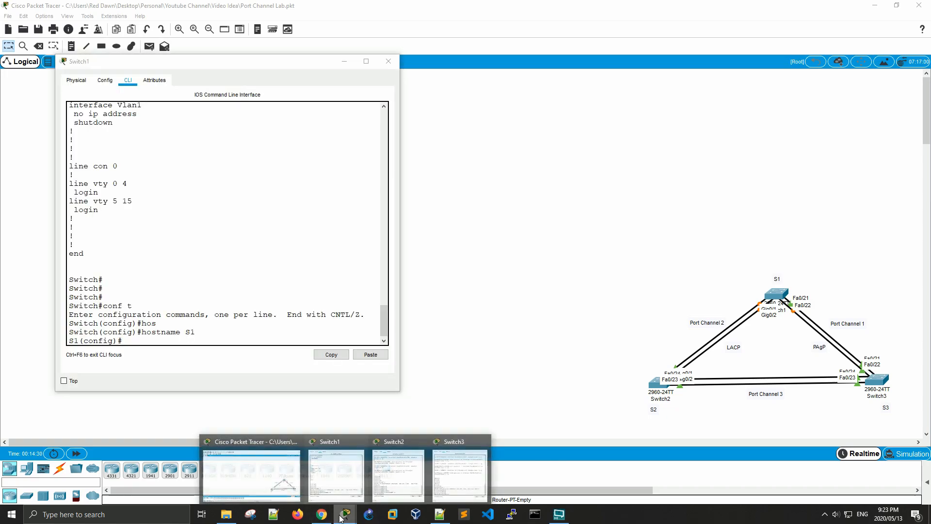
left_click(398, 475)
left_click(356, 515)
left_click(459, 475)
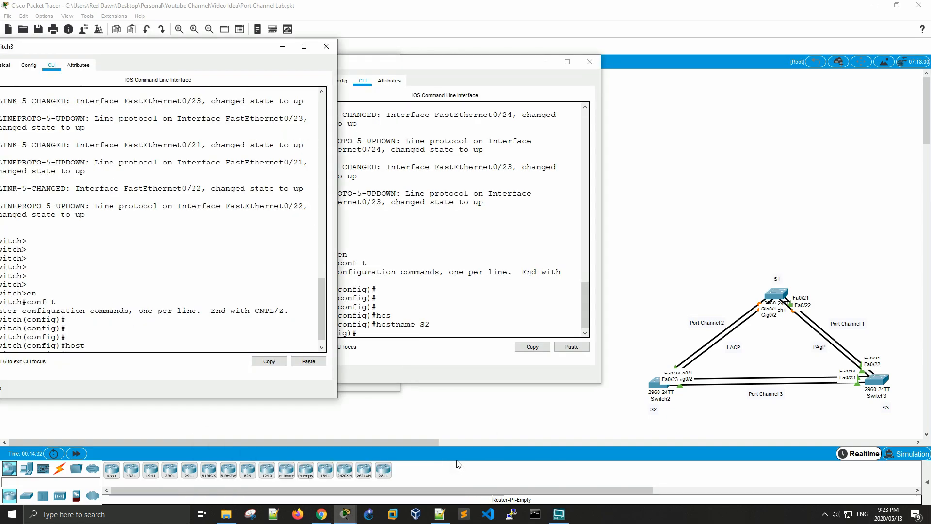
left_click_drag(214, 37, 498, 43)
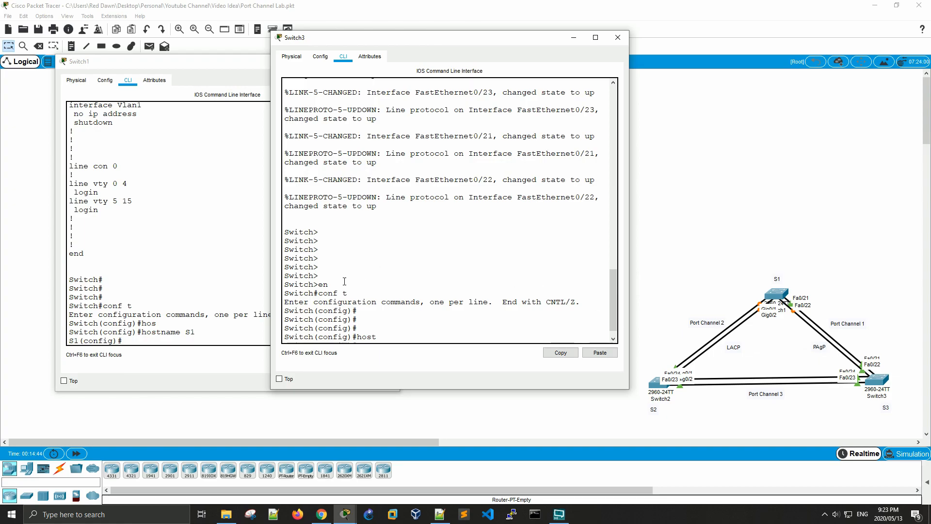
Bring Switch1's console to the front and get a fresh S1 configuration prompt.
left_click(211, 239)
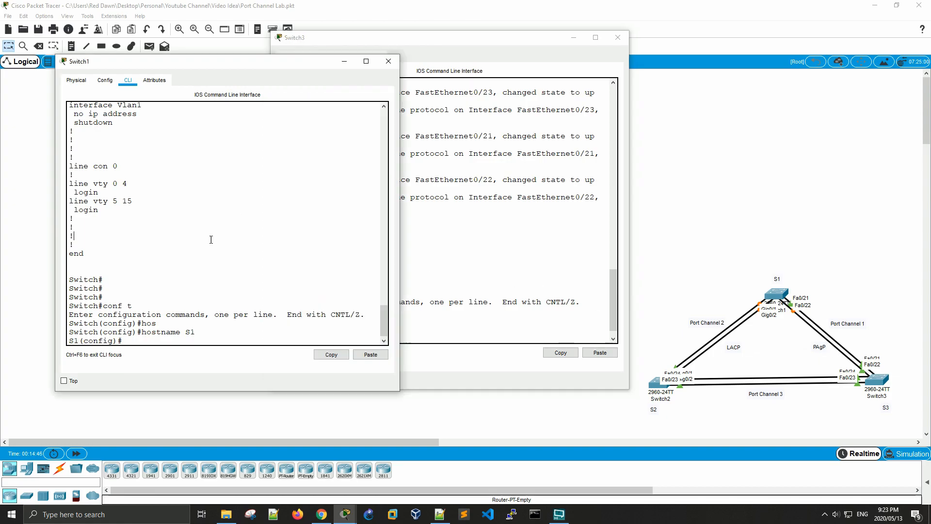
key("Return")
key("Return")
key("Return")
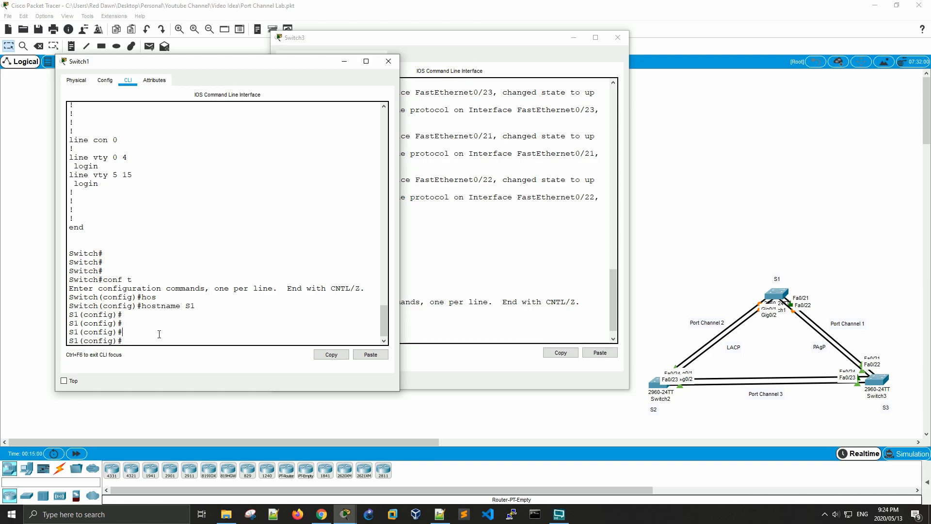
key("Return")
key("Return")
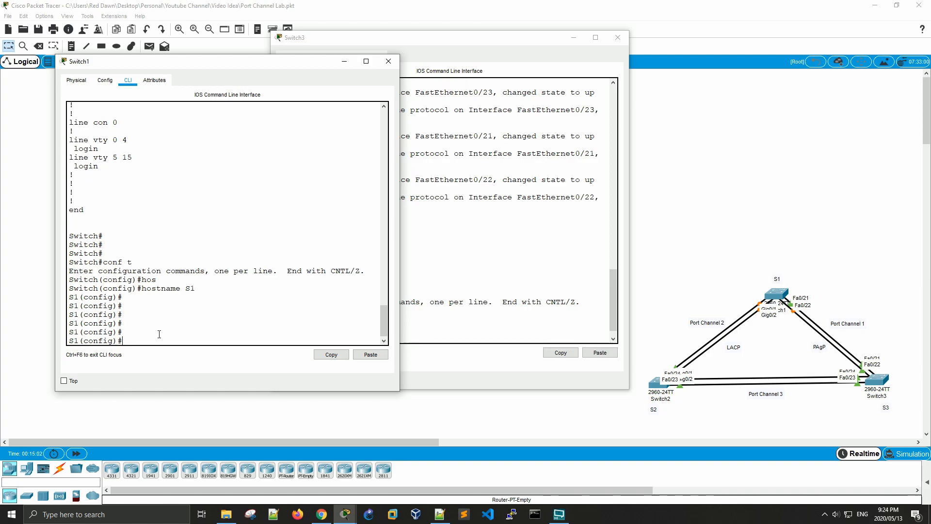
type("int")
key("Tab")
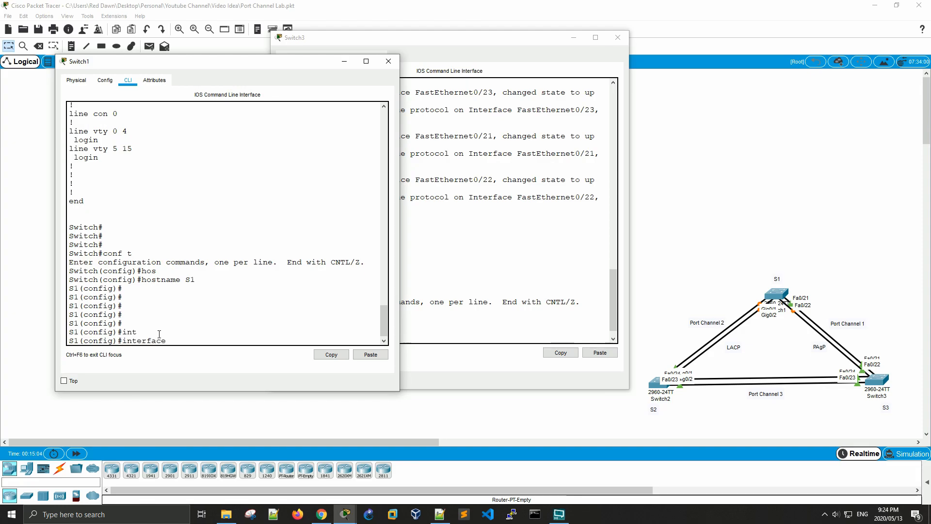
type("ra")
key("Tab")
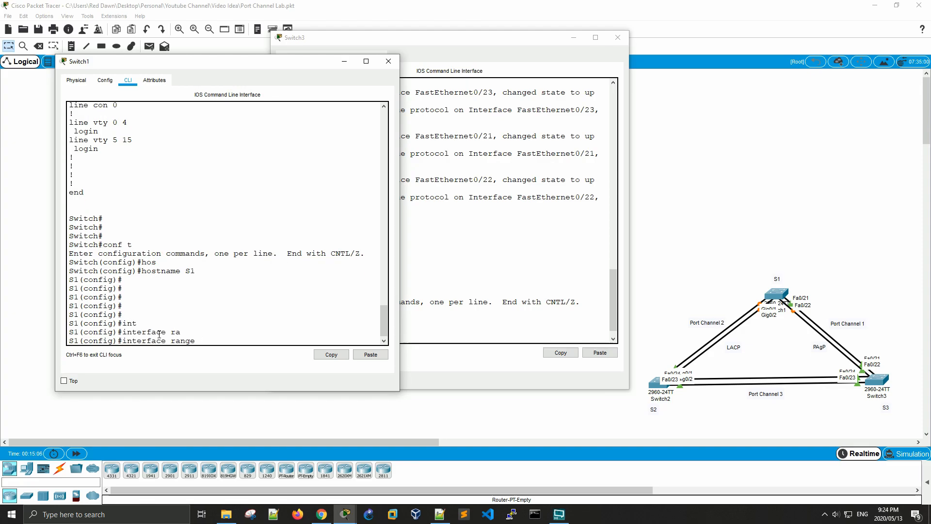
type("g")
type("0")
key("BackSpace")
key("BackSpace")
key("BackSpace")
key("BackSpace")
key("BackSpace")
key("BackSpace")
key("BackSpace")
key("BackSpace")
key("BackSpace")
key("BackSpace")
key("BackSpace")
key("BackSpace")
key("BackSpace")
key("BackSpace")
key("BackSpace")
key("BackSpace")
key("BackSpace")
key("BackSpace")
key("BackSpace")
key("Return")
key("Return")
key("Return")
Try to list S1's interface summary from configuration mode with show ip int bri.
type("show ip int")
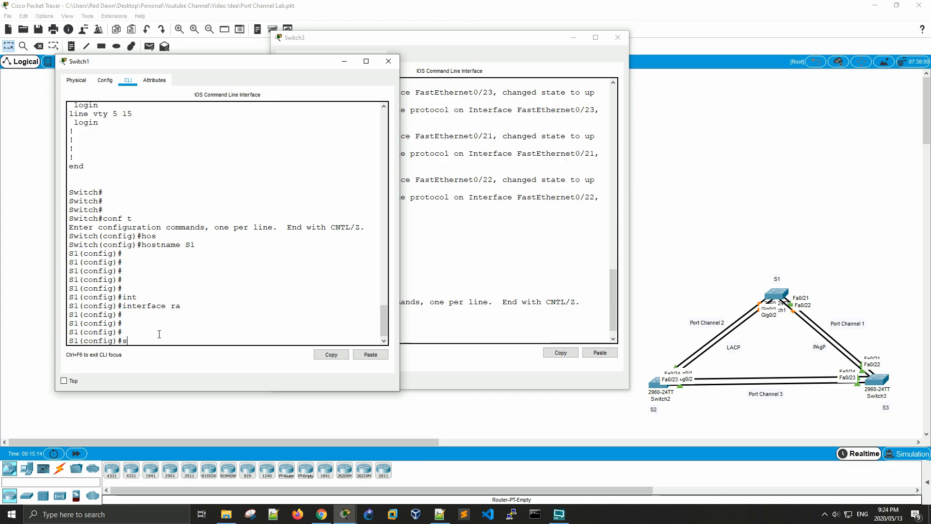
type(" br")
key("Tab")
type("i")
key("Return")
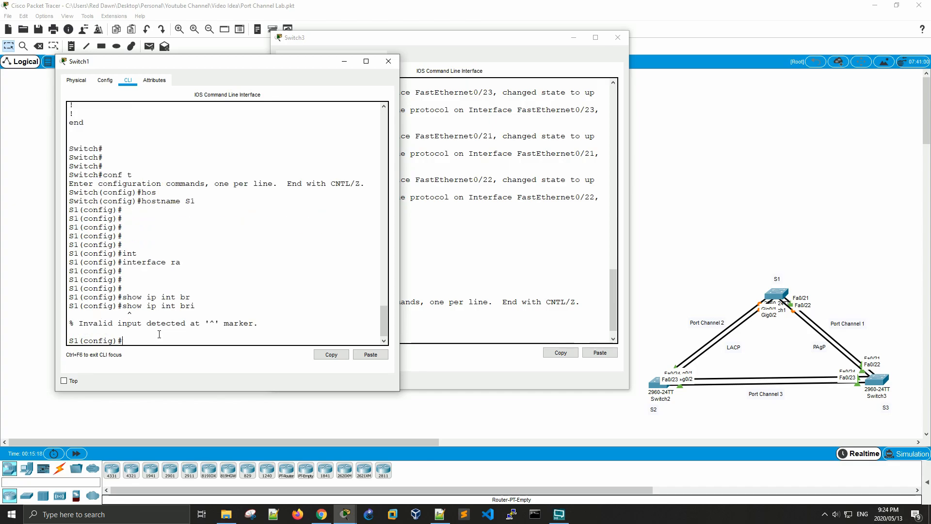
List S1's interface summary from configuration mode with do show ip int bri and page to its end.
type("do show ip int bri")
key("Return")
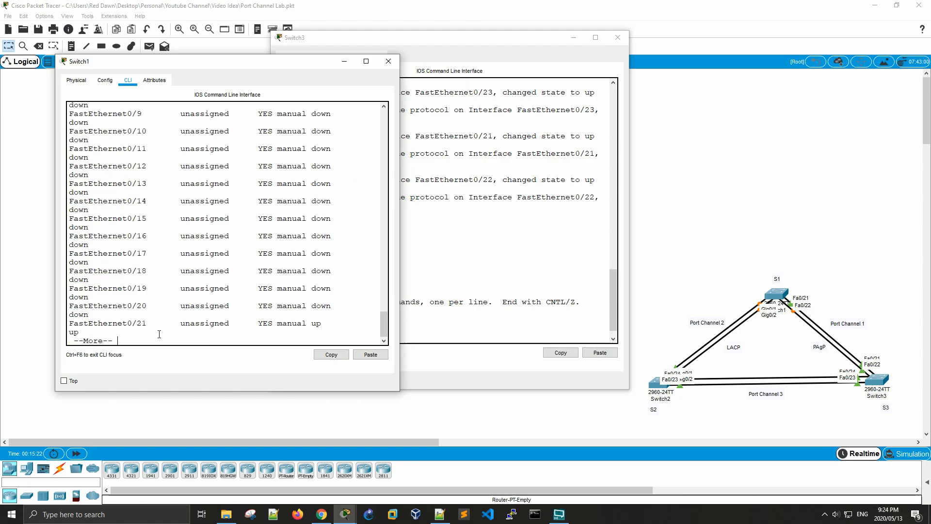
key("Return")
key("Return")
key("Return")
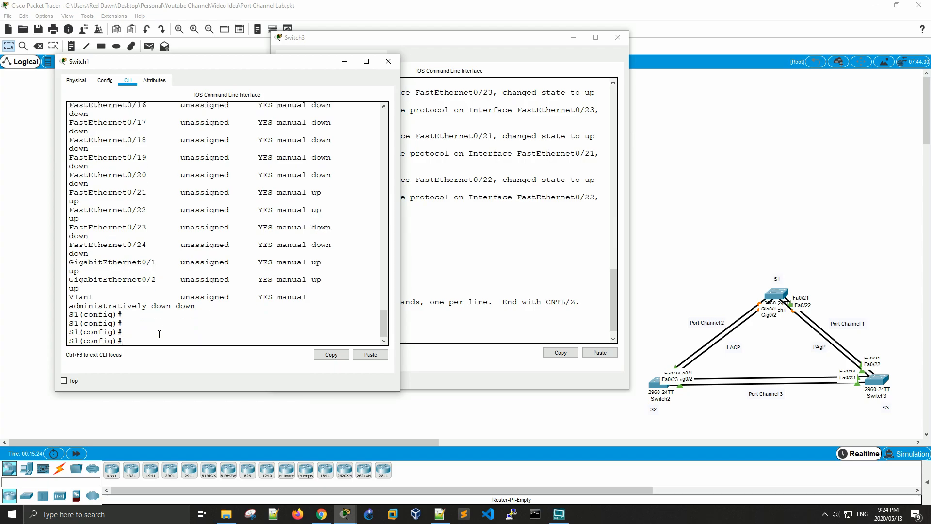
key("Return")
key("Return")
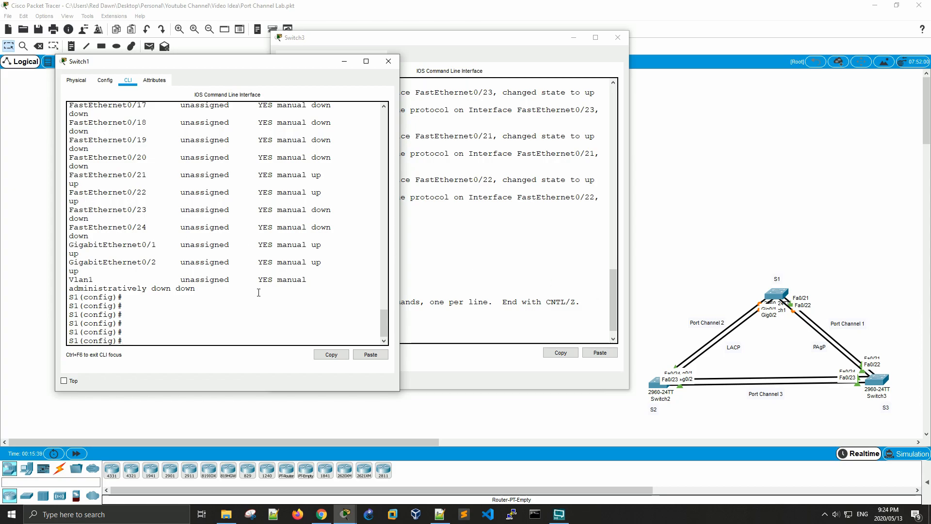
Get fresh S1 configuration prompts and begin an interface command.
key("Return")
key("Return")
key("Return")
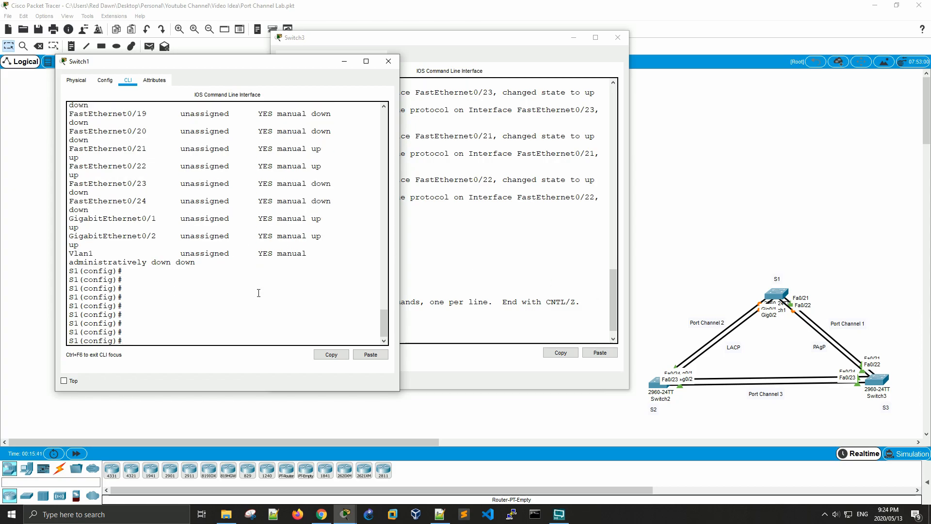
type("inter")
key("Tab")
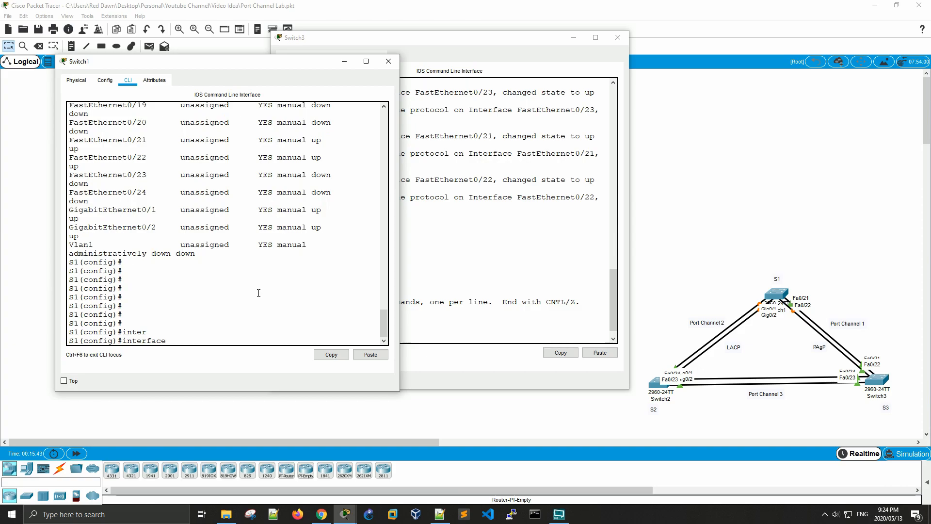
type("gi")
key("Tab")
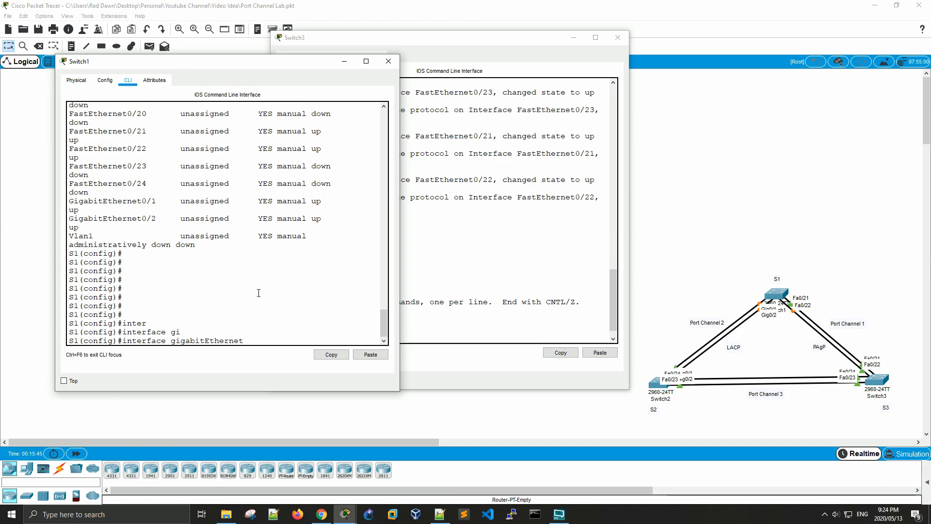
type("r")
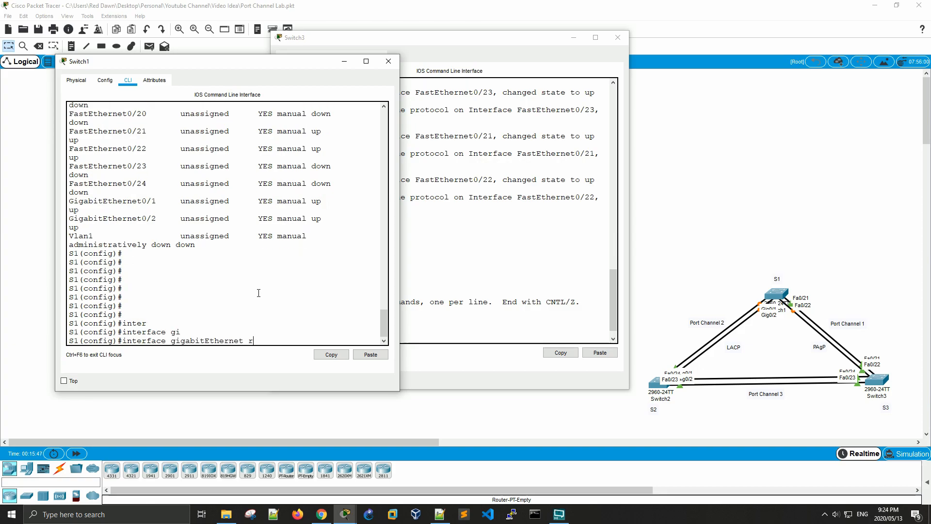
key("Tab")
type("an")
key("Tab")
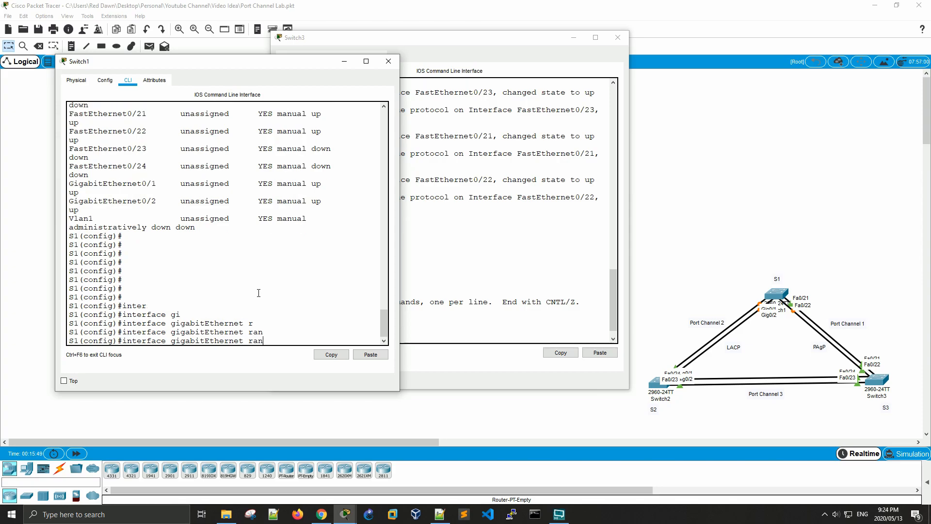
key("BackSpace")
key("BackSpace")
key("BackSpace")
key("BackSpace")
key("BackSpace")
key("BackSpace")
key("BackSpace")
key("BackSpace")
key("BackSpace")
key("BackSpace")
key("BackSpace")
key("BackSpace")
key("BackSpace")
key("BackSpace")
key("BackSpace")
key("BackSpace")
key("BackSpace")
Select the interface range gigabitEthernet 0/1 - 2 on S1 for configuration.
type("ran")
key("Tab")
type("g")
key("Tab")
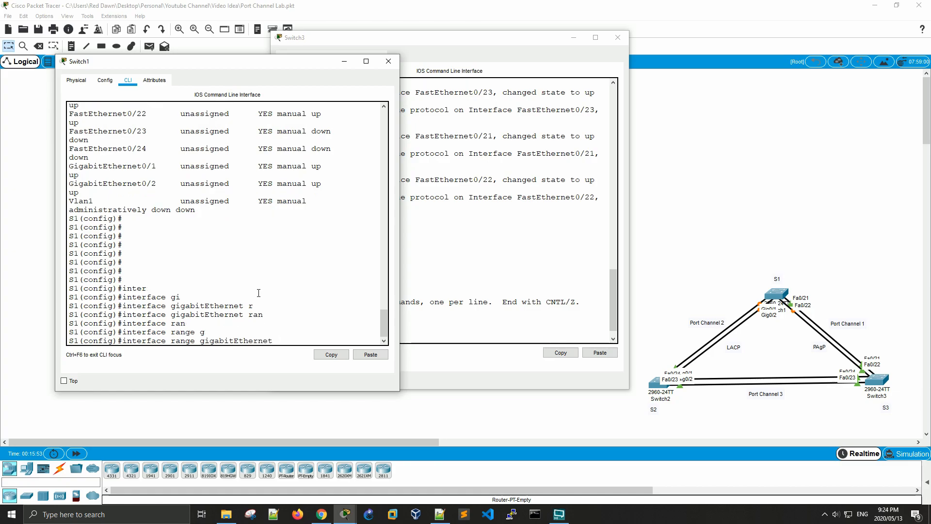
type("0/1 - 2")
key("Return")
Set S1's GigabitEthernet 0/1 and 0/2 ports to trunk mode with switchport mode trunk and get a fresh prompt.
type("sw")
key("Tab")
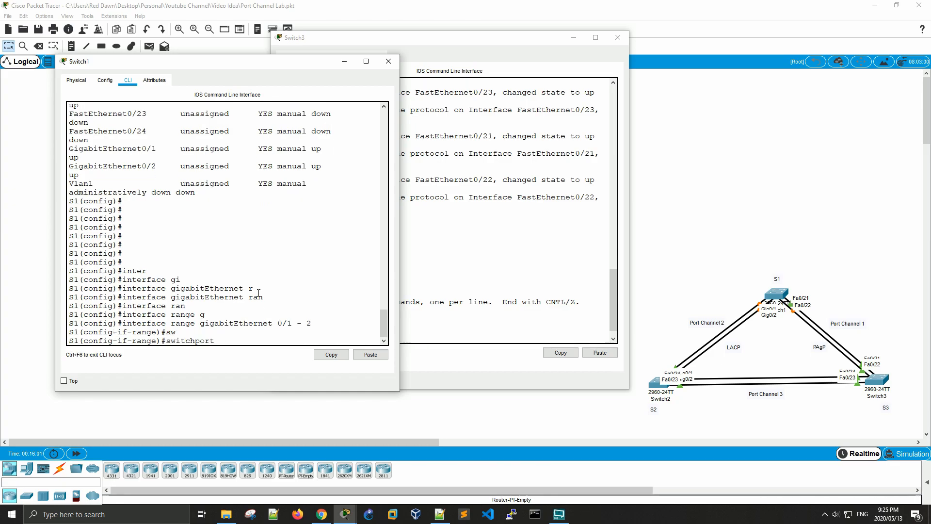
type("mo")
key("Tab")
type("tru")
key("Tab")
key("Return")
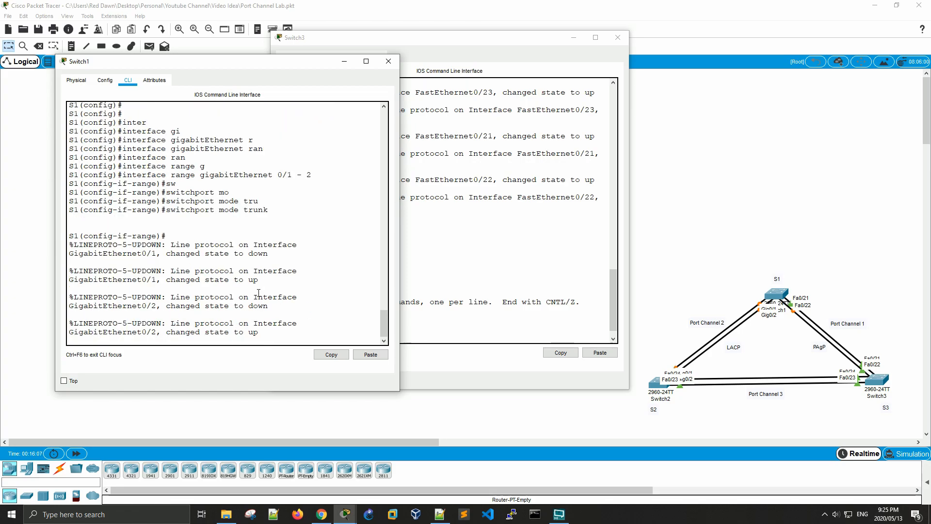
key("Return")
key("Return")
key("Return")
key("Return")
key("Return")
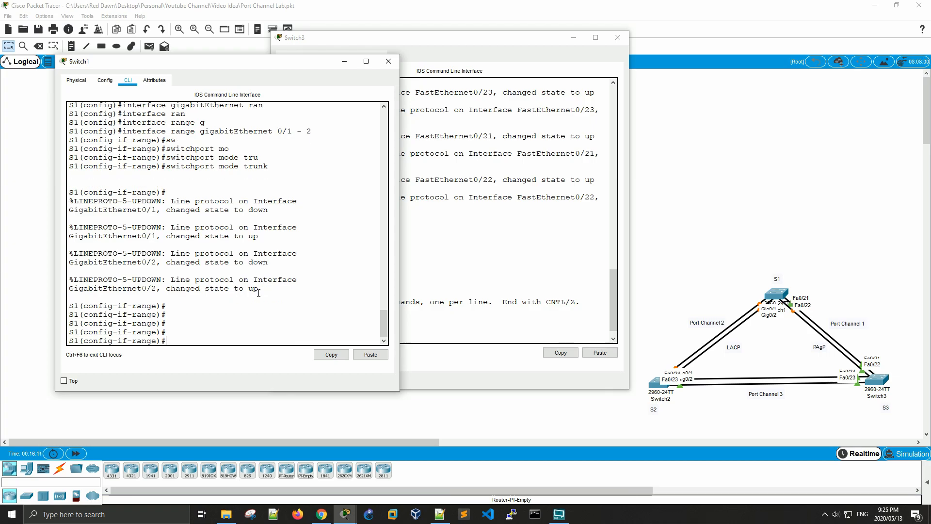
Try to select S1's FastEthernet ports with interface range f0/21 - 2, based on the earlier range command.
key("Up")
key("Up")
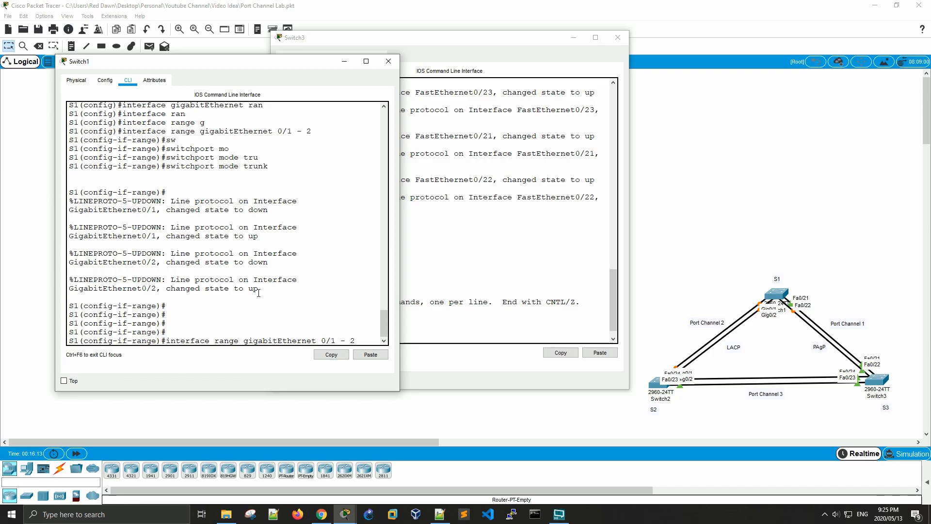
key("BackSpace")
key("BackSpace")
key("BackSpace")
key("BackSpace")
key("BackSpace")
key("BackSpace")
key("BackSpace")
key("BackSpace")
key("BackSpace")
key("BackSpace")
key("BackSpace")
key("BackSpace")
key("BackSpace")
key("BackSpace")
key("BackSpace")
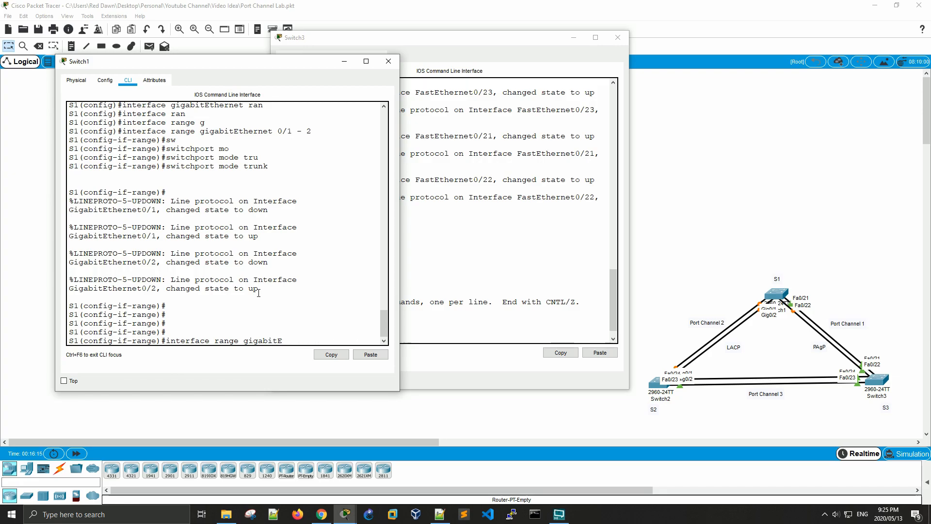
key("BackSpace")
key("BackSpace")
key("BackSpace")
key("BackSpace")
key("BackSpace")
key("BackSpace")
key("BackSpace")
type("f")
key("Tab")
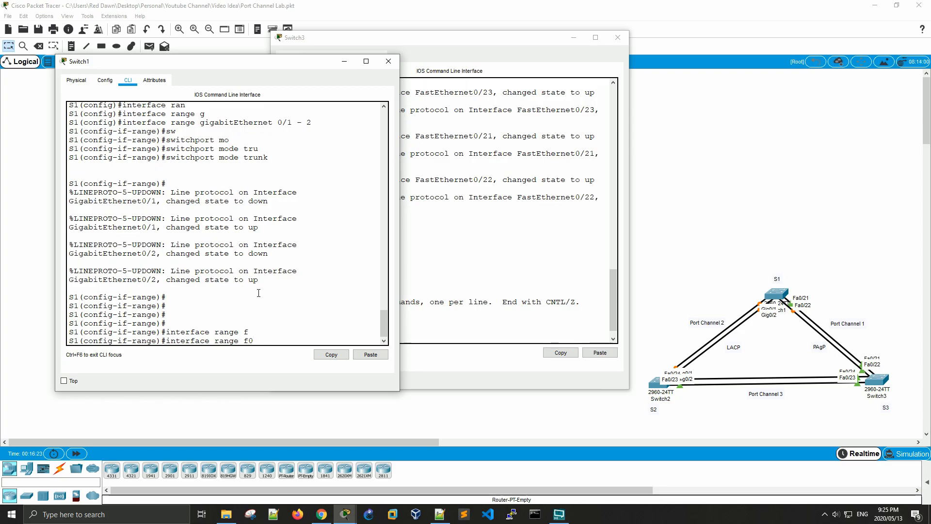
type("21 - 2")
key("Return")
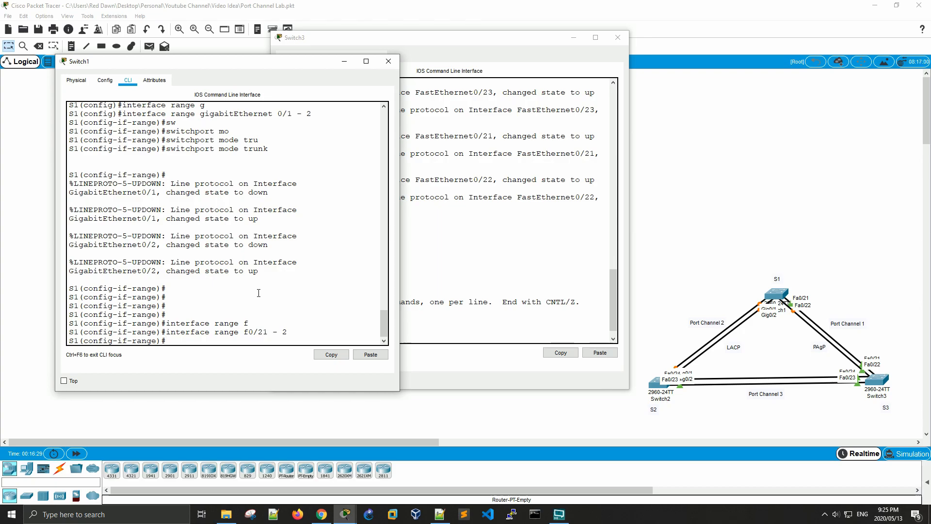
Reissue the range command on S1 as interface range f0/21 - 22 and get a fresh prompt.
key("Up")
key("Return")
key("Return")
key("Return")
key("Return")
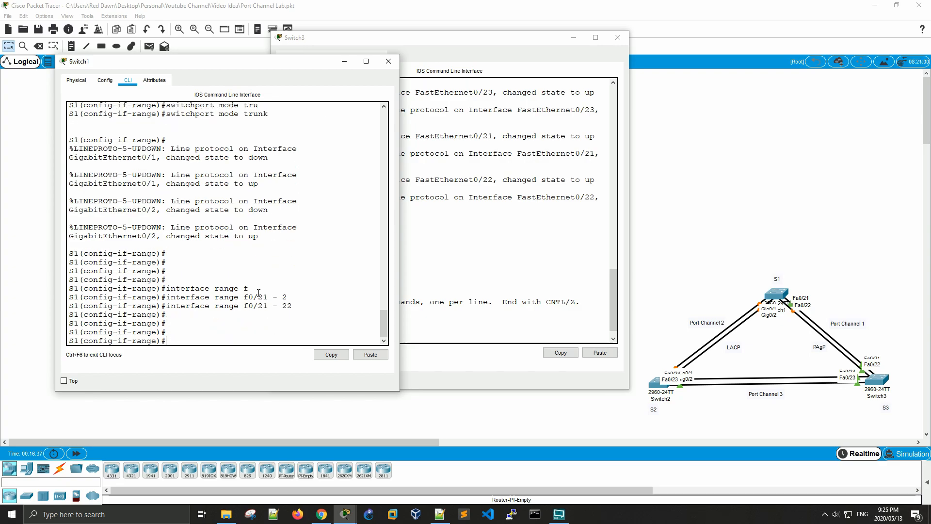
Set S1's FastEthernet 0/21 and 0/22 ports to trunk mode with switchport mode trunk.
type("siwi")
key("Tab")
type("mo")
key("Tab")
type("trunk")
key("Return")
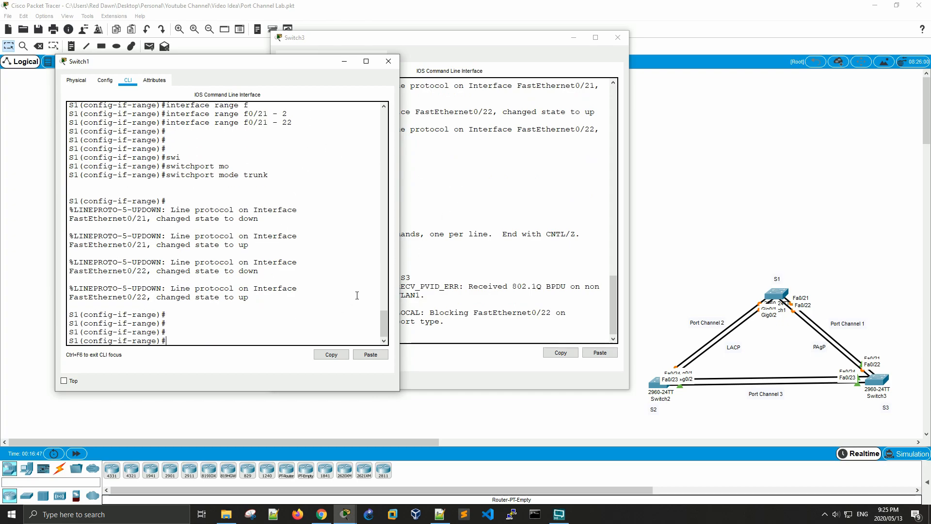
Bring back the Switch3 and Switch2 console windows beside Switch1's.
left_click(478, 208)
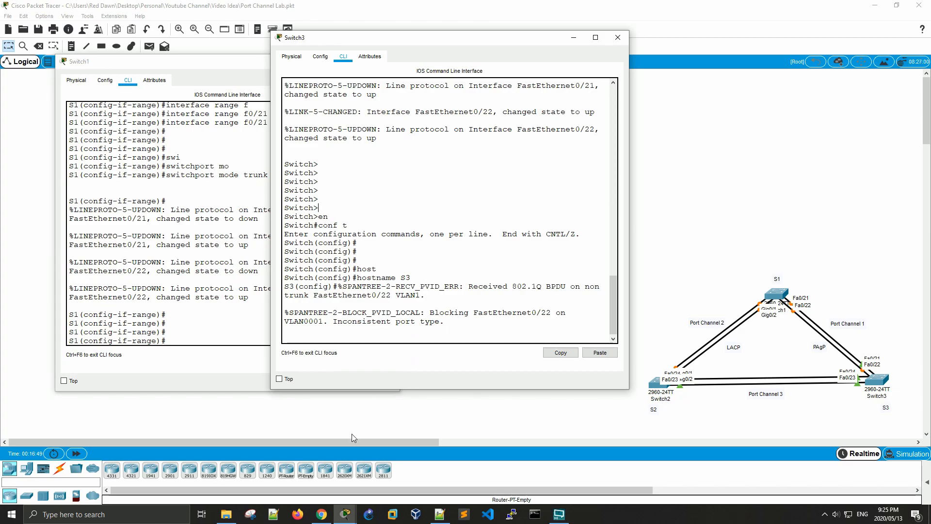
mouse_move(348, 517)
left_click(395, 467)
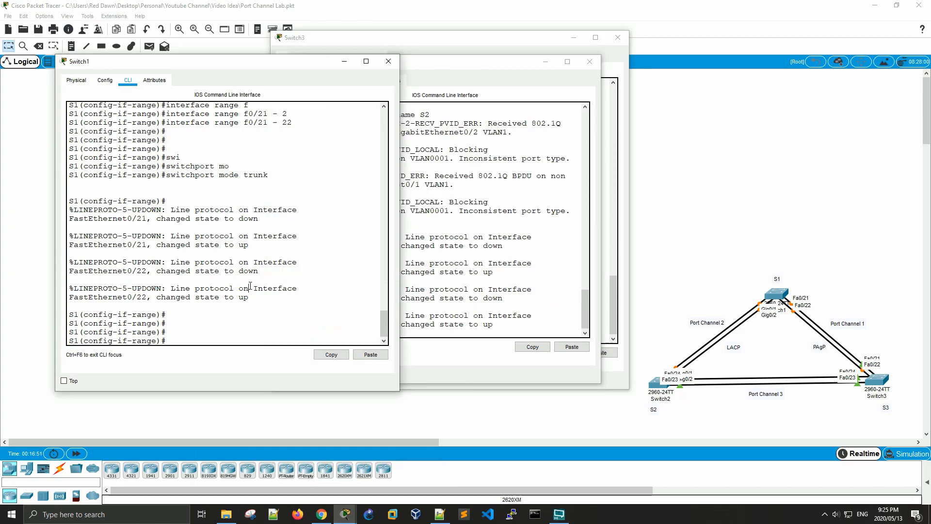
List S1's command history from interface range mode with do show his.
left_click(234, 323)
type("do show his")
key("Return")
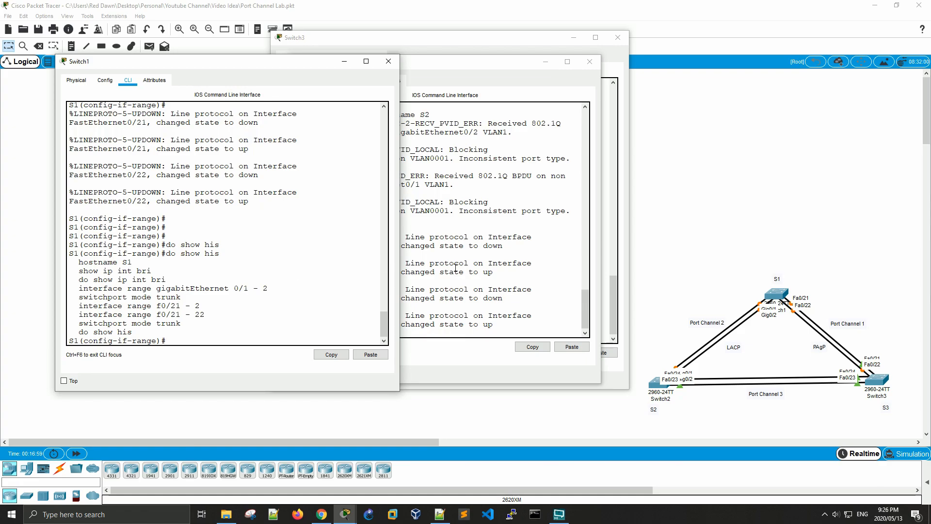
Bring Switch2's console to the front and get a fresh S2 configuration prompt.
mouse_move(462, 61)
left_mouse_down()
mouse_move(535, 81)
mouse_move(463, 57)
left_mouse_up()
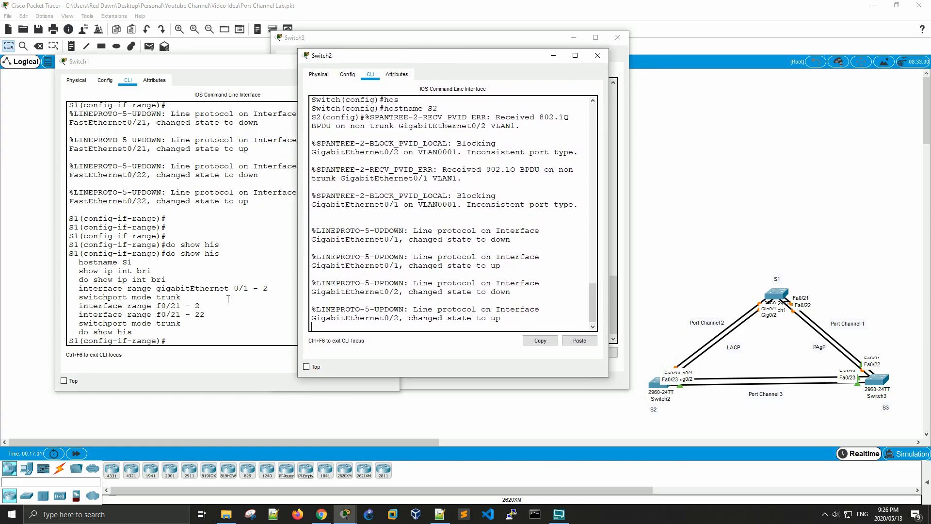
key("Return")
key("Return")
key("Return")
key("Return")
key("Return")
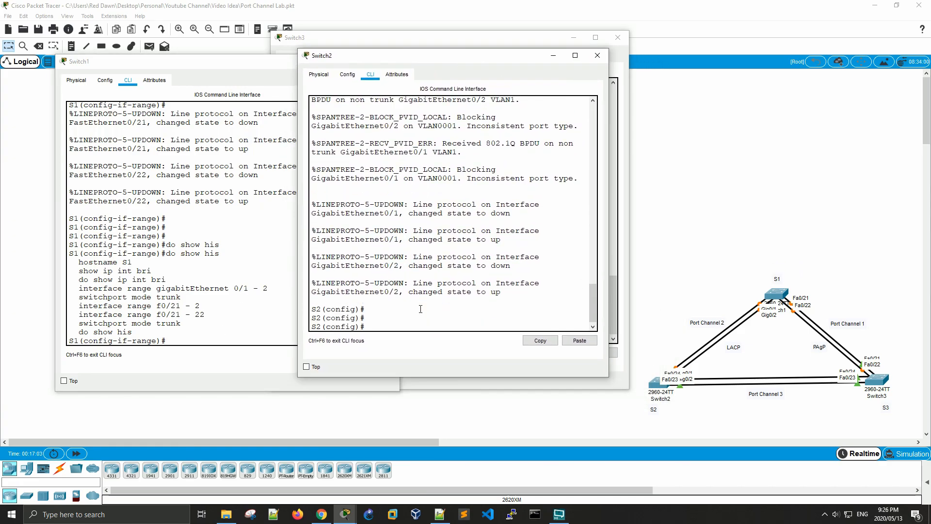
Select the interface range g0/1 - 2 on S2 for configuration.
type("int")
key("Tab")
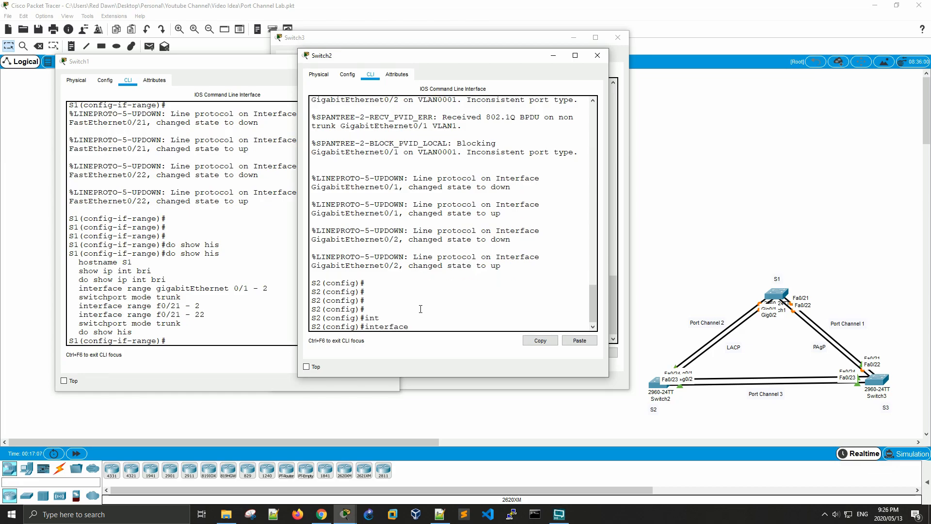
type("r")
key("Tab")
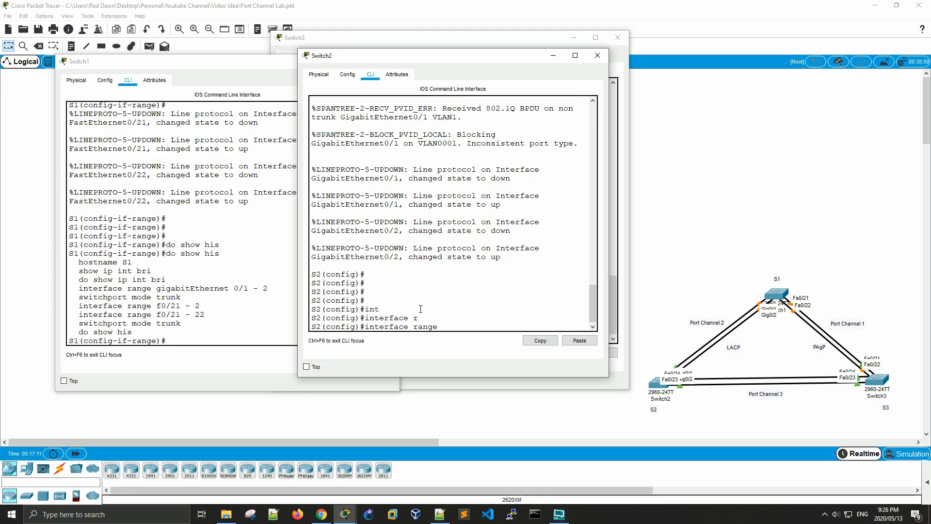
type("g0/1 - 2")
key("Return")
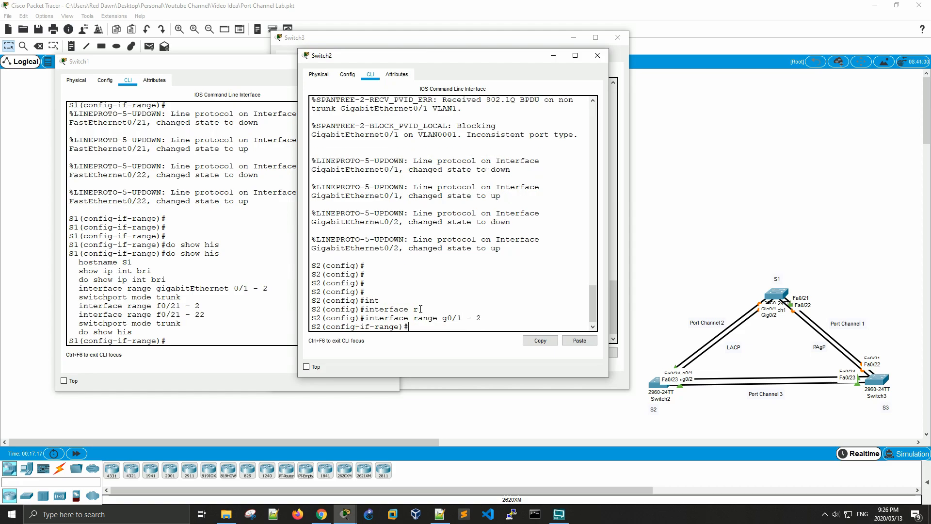
Set S2's GigabitEthernet 0/1 and 0/2 ports to trunk mode with switchport mode trunk.
type("swit")
key("Tab")
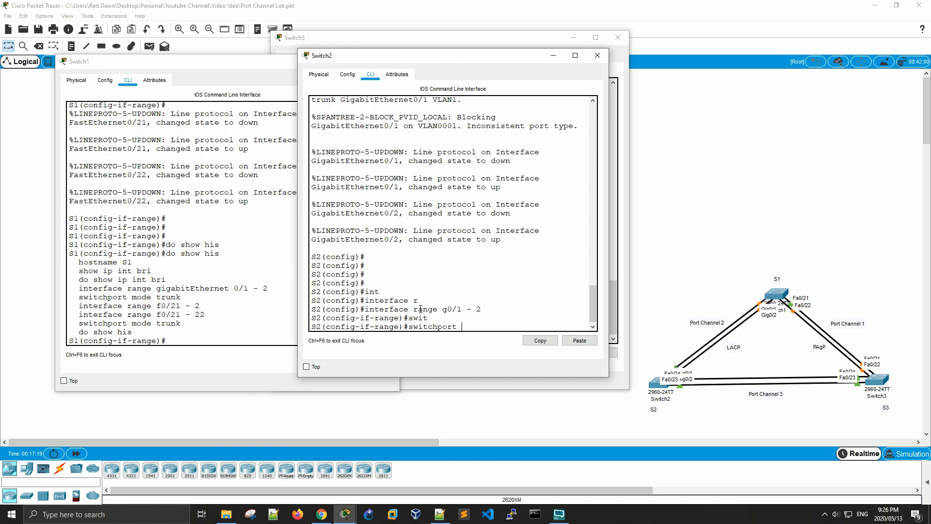
type("mode")
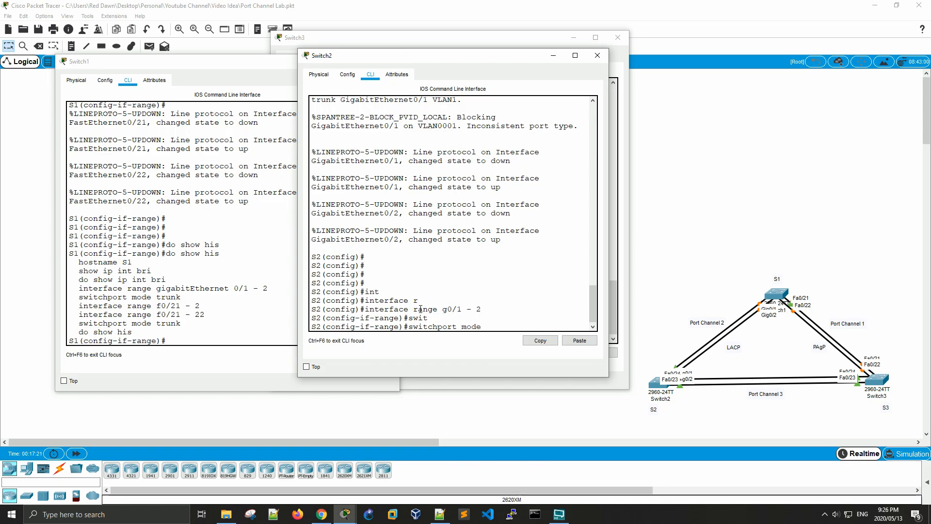
type(" trunk")
key("Return")
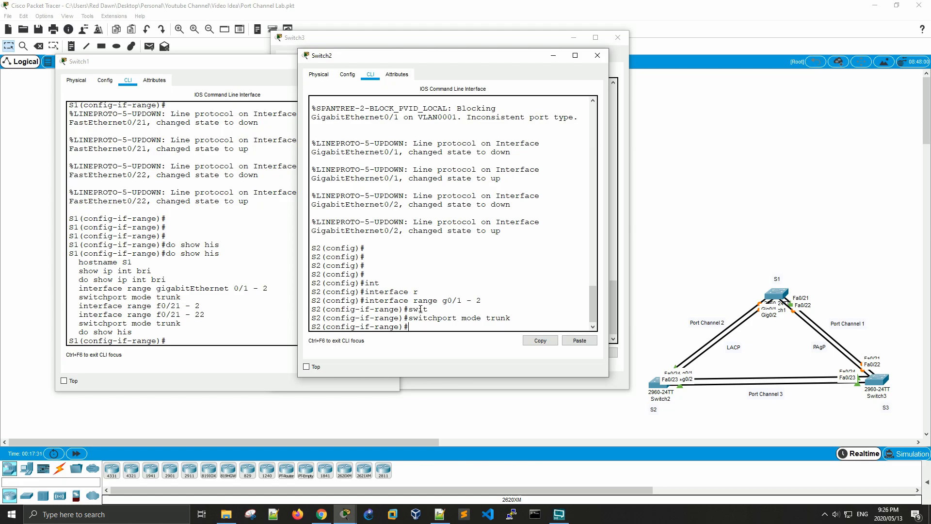
Rework the earlier range command on S2 and enter it as interface range f0/23 -23.
key("Up")
key("Up")
key("Up")
key("Down")
key("BackSpace")
key("BackSpace")
key("BackSpace")
key("BackSpace")
key("BackSpace")
key("BackSpace")
key("BackSpace")
type("f0/")
type("21 - 2")
key("BackSpace")
key("BackSpace")
type("4")
type(" -")
type("23")
key("Return")
Set S2's FastEthernet 0/23 port to trunk mode with switchport mode trunk, and leave configuration mode with end.
type("swit")
key("Tab")
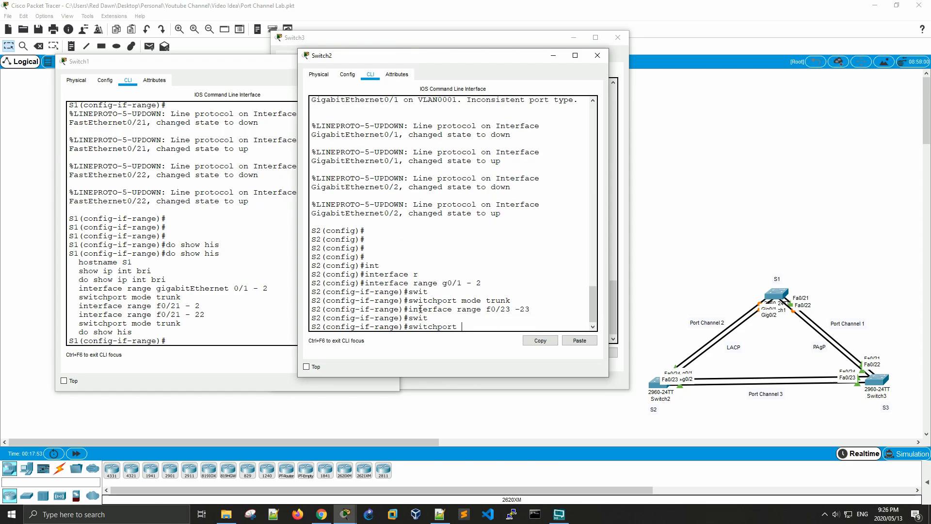
type("mode trunk")
key("Return")
key("Return")
key("Return")
key("Return")
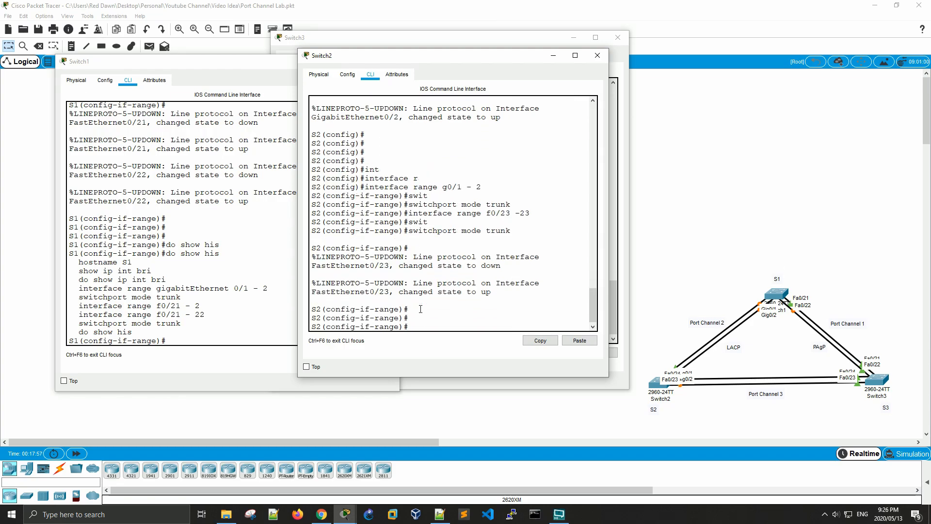
key("Return")
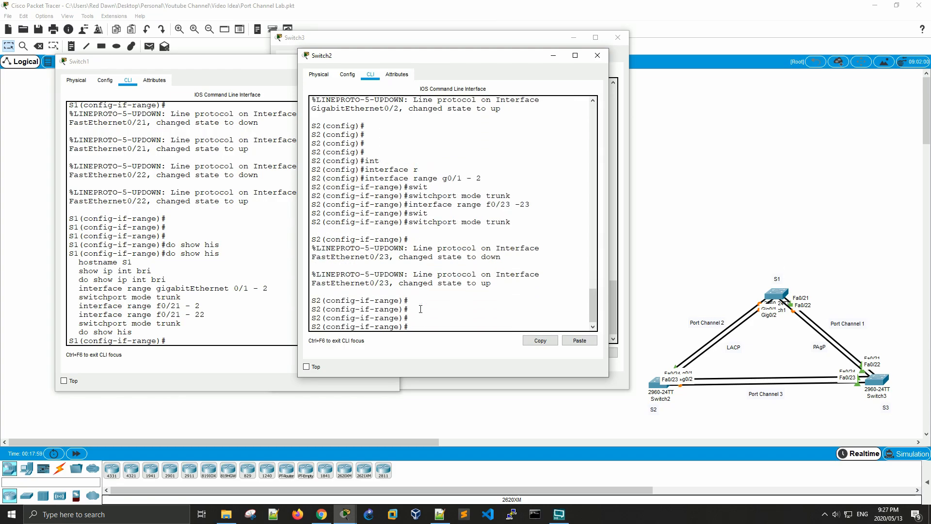
type("end")
key("Return")
Bring Switch3's console to the front and get a fresh S3 configuration prompt.
left_click(475, 37)
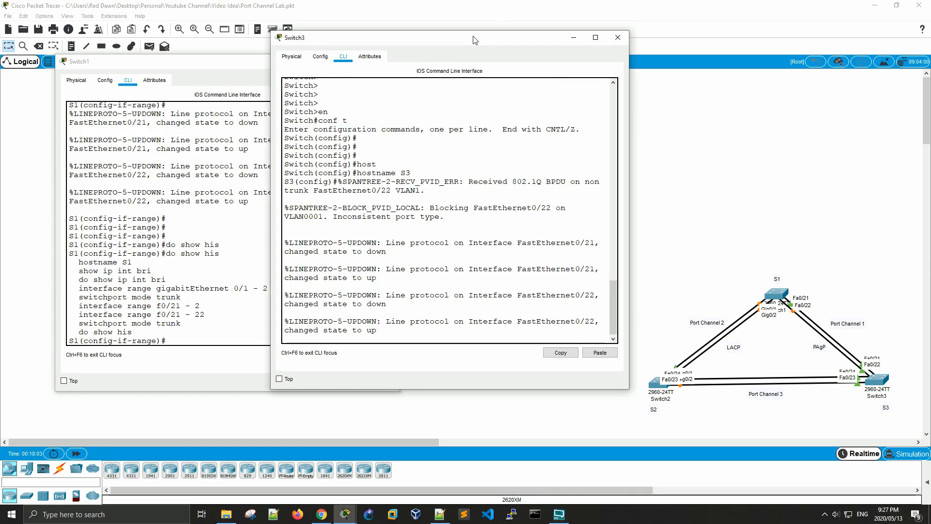
key("Return")
key("Return")
key("Return")
key("Return")
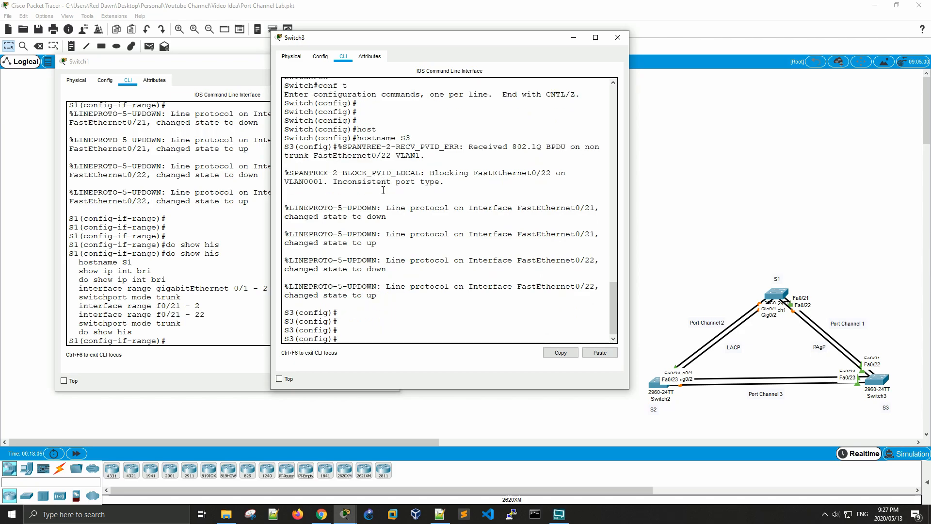
Select the interface range f0/21 - 24 on S3 for configuration.
type("inter")
key("Tab")
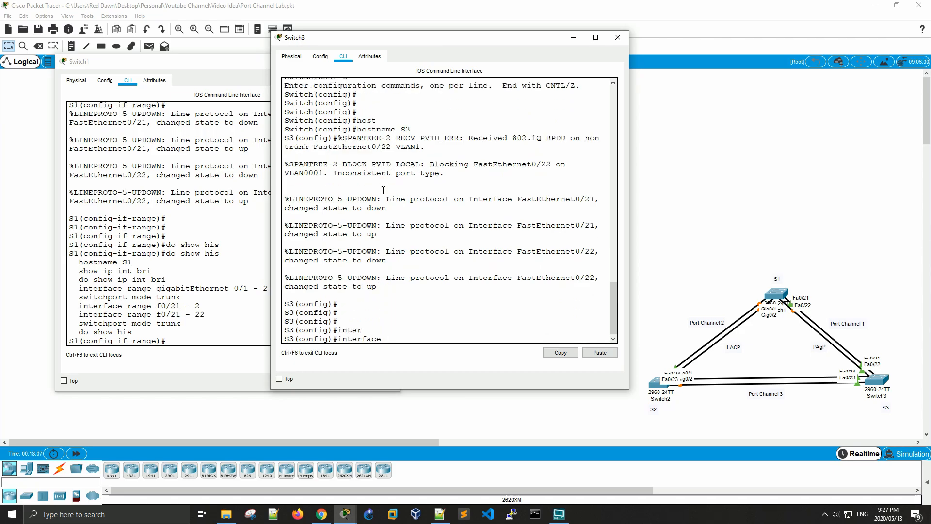
type("ran")
key("Tab")
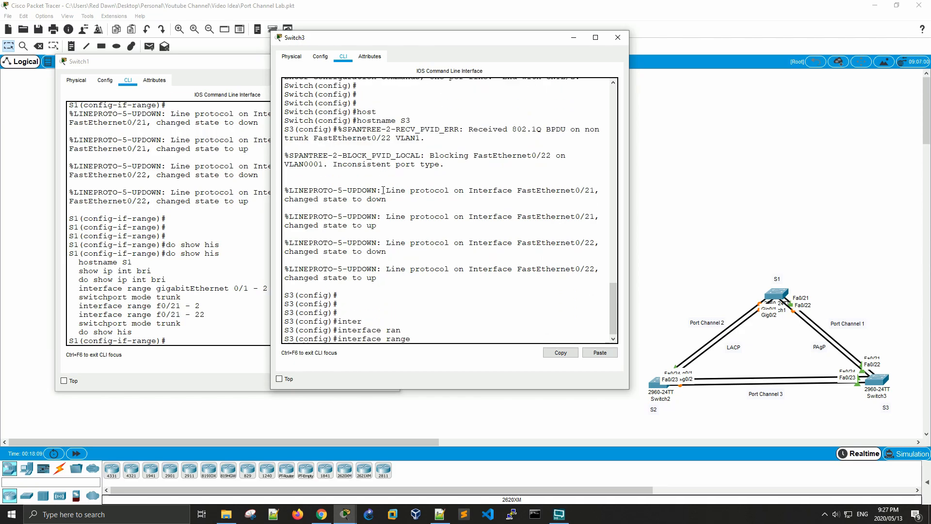
type("f0/21 - 24")
key("Return")
Set S3's selected ports f0/21 - 24 to trunk mode with switchport mode trunk.
type("swit")
key("Tab")
type("mod")
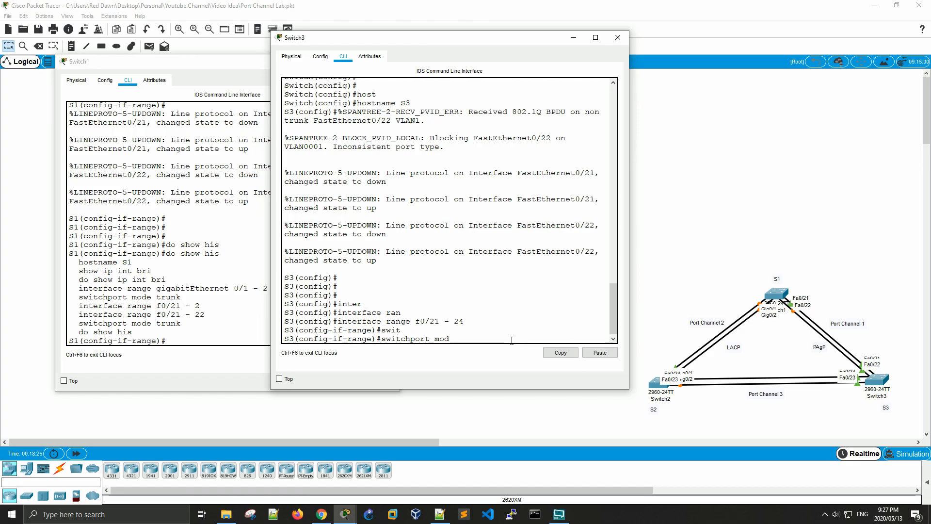
key("Tab")
type("t")
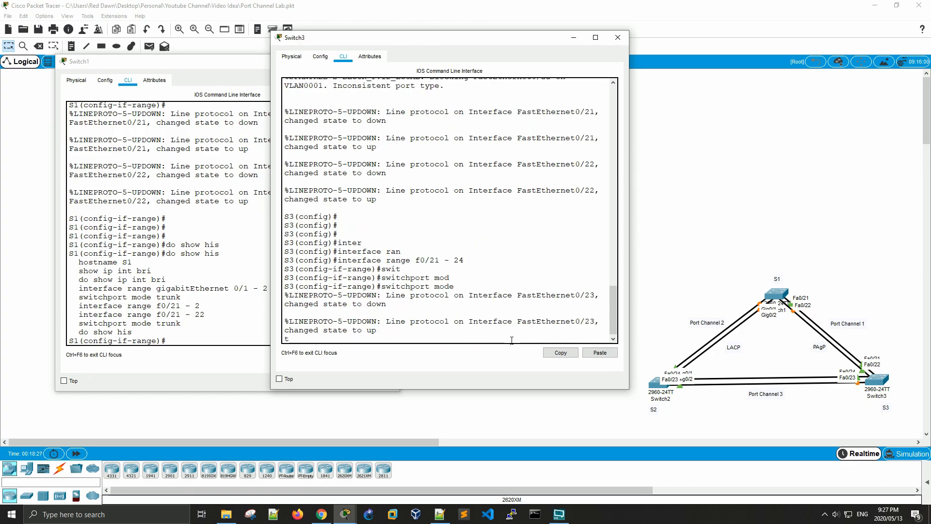
type("runk")
key("Return")
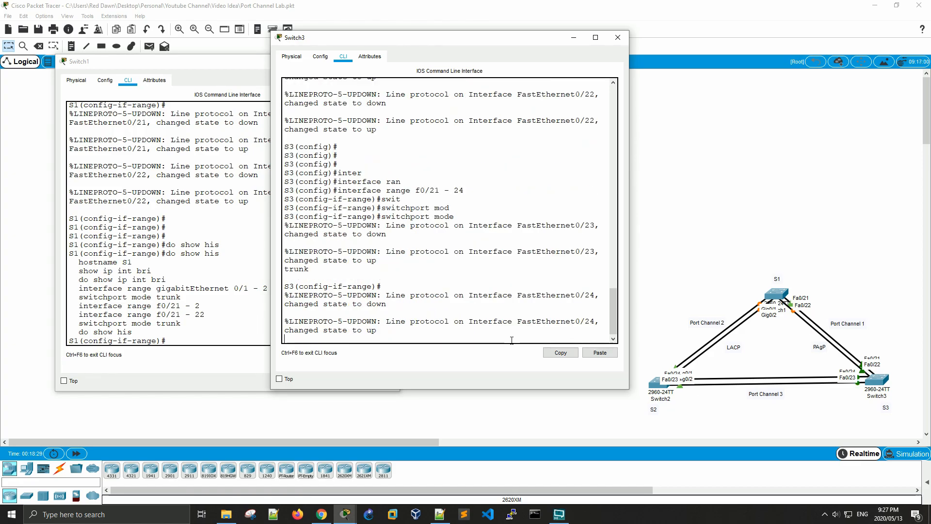
key("Return")
key("Return")
key("Return")
key("Return")
key("Return")
key("Return")
key("Return")
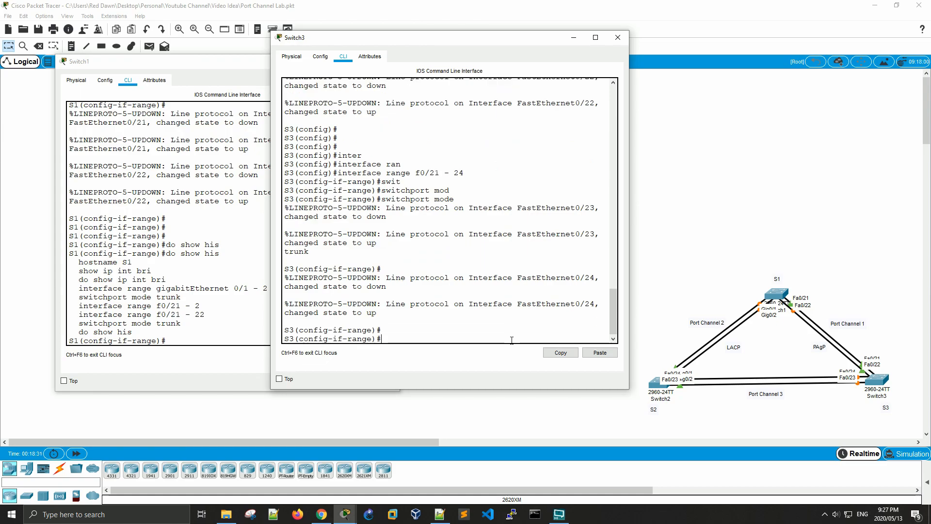
Restart S3's FastEthernet 0/21 to 0/24 ports with shut and no shut, and leave configuration mode with end.
type("shut")
key("Return")
type("no shut")
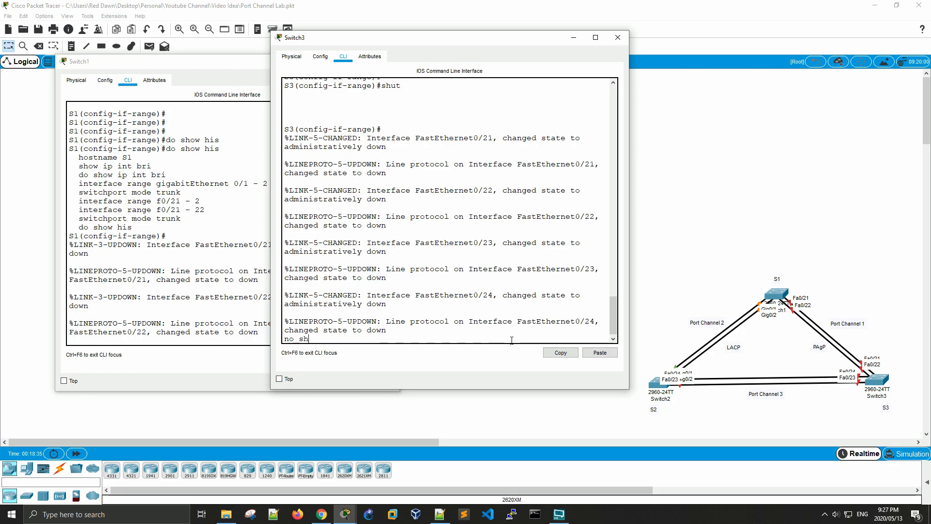
key("Return")
key("Return")
key("Return")
key("Return")
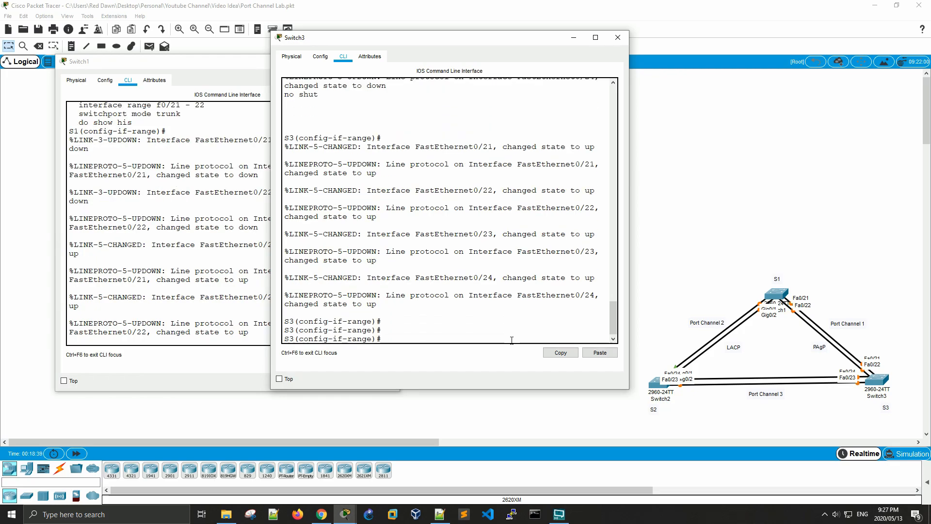
key("Return")
key("Return")
key("Return")
type("end")
key("Return")
key("Return")
Check the trunk status of S3's ports with show interfaces trunk, viewing the output through to its end.
type("show s")
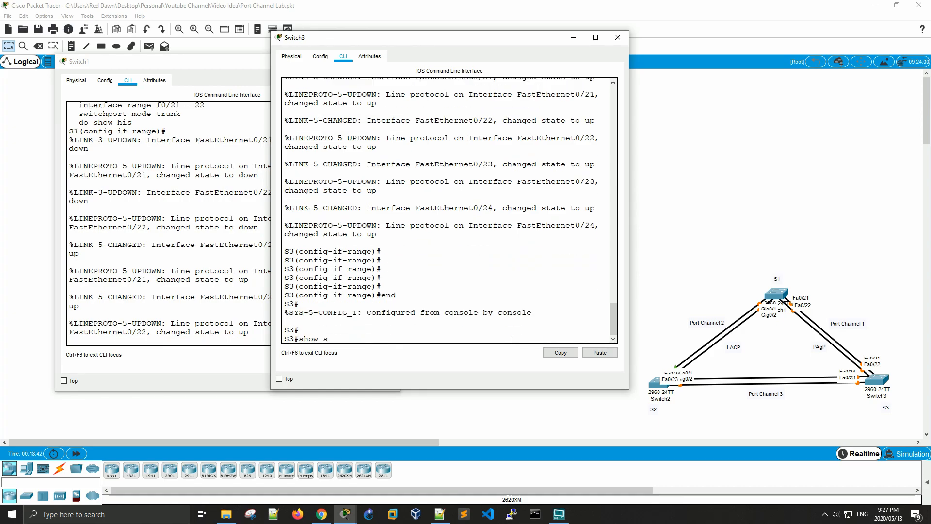
key("BackSpace")
key("BackSpace")
type("int")
key("Tab")
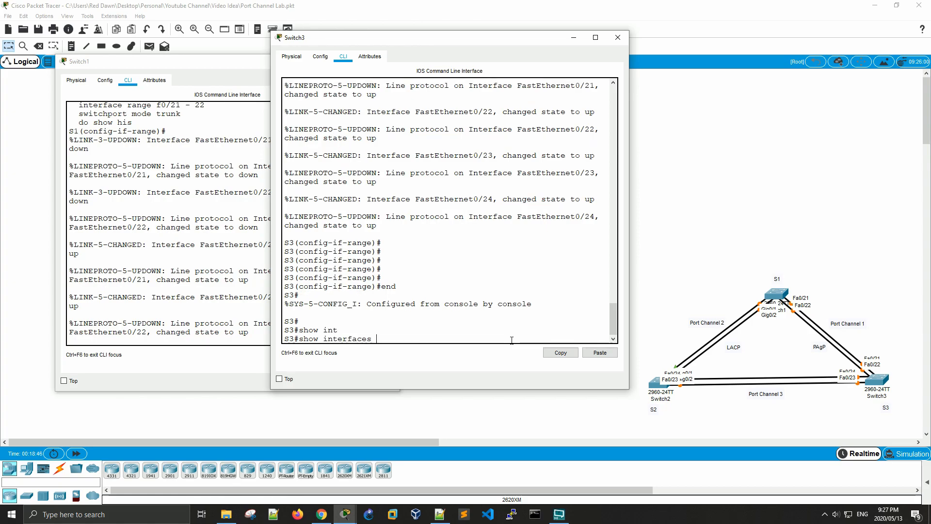
type("tru")
key("Tab")
key("Return")
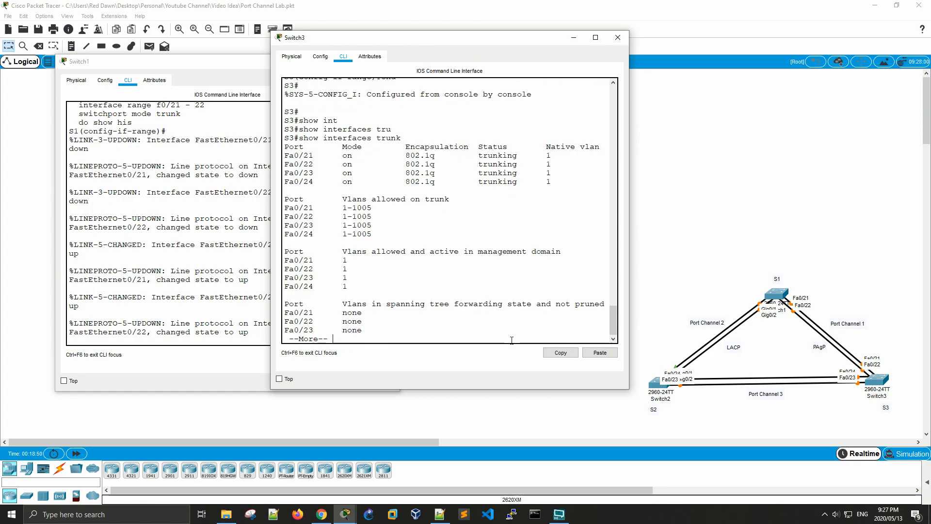
key("space")
left_click_drag(294, 138, 552, 165)
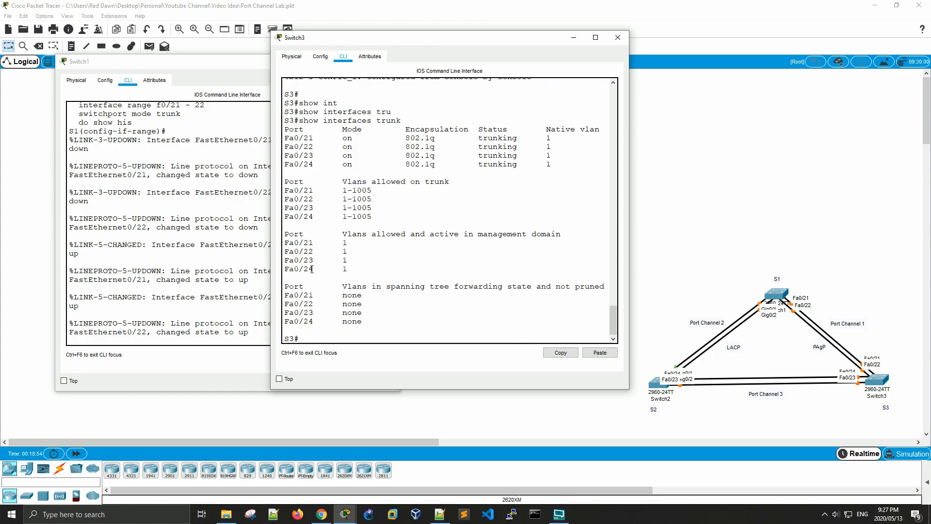
Bring Switch1's console to the front and leave S1's interface range configuration with end.
left_click(203, 290)
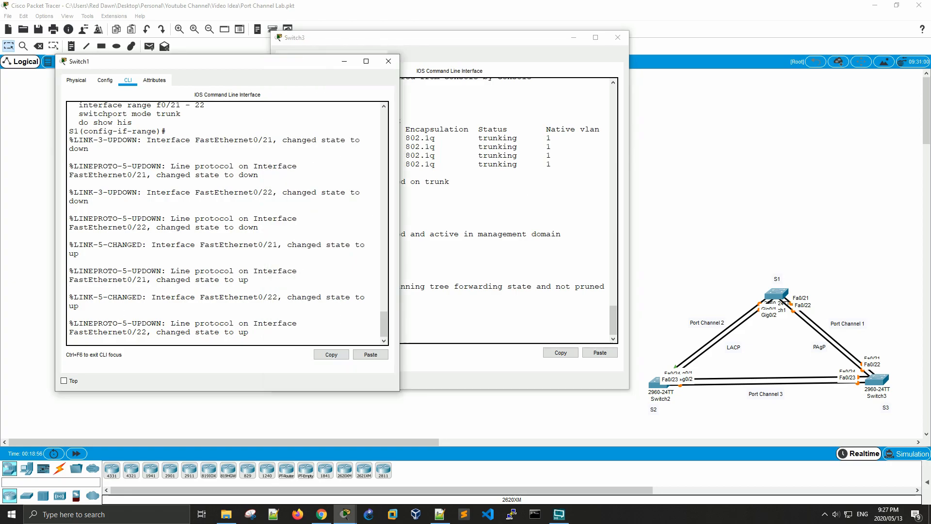
key("alt+Tab")
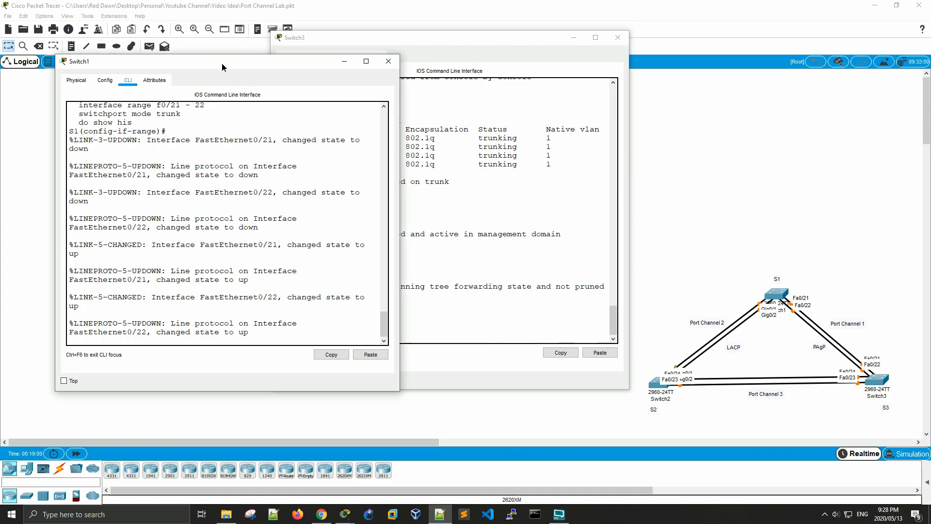
left_click_drag(222, 63, 329, 77)
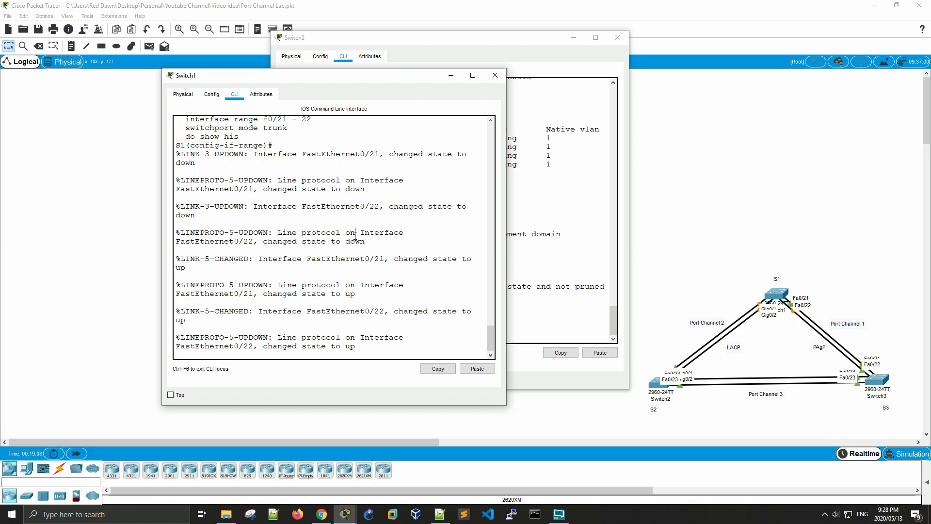
key("Return")
key("Return")
key("Return")
key("Return")
type("end")
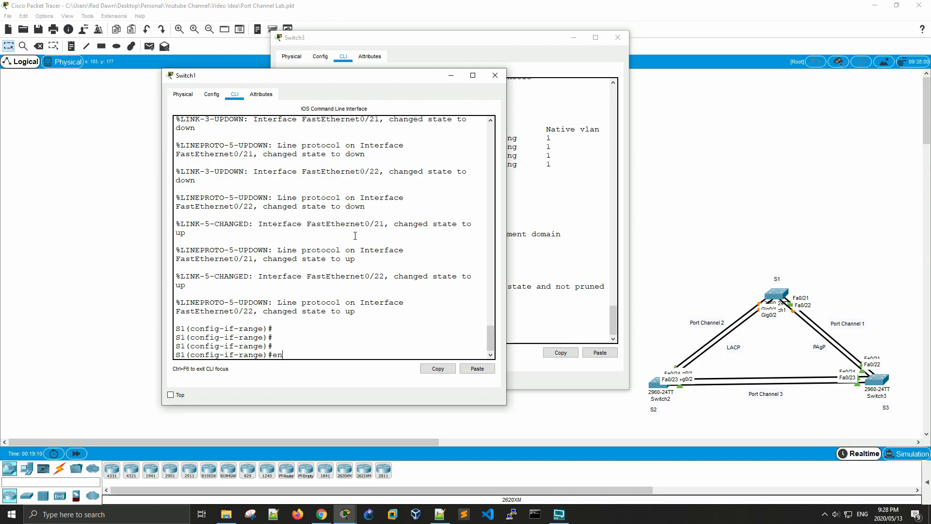
key("Return")
key("Return")
key("Return")
Enter global configuration mode on S1 with conf t.
type("von")
key("BackSpace")
key("BackSpace")
key("BackSpace")
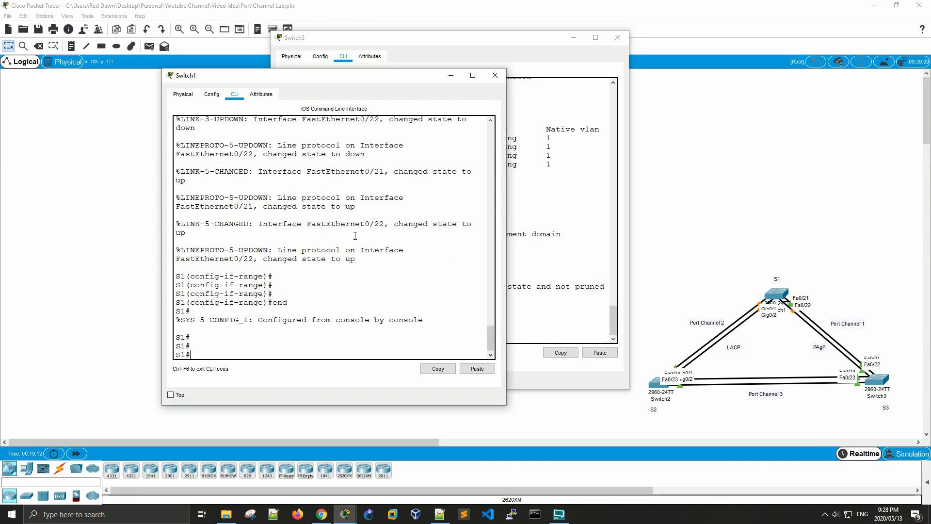
type("conf t")
key("Return")
key("Return")
key("Return")
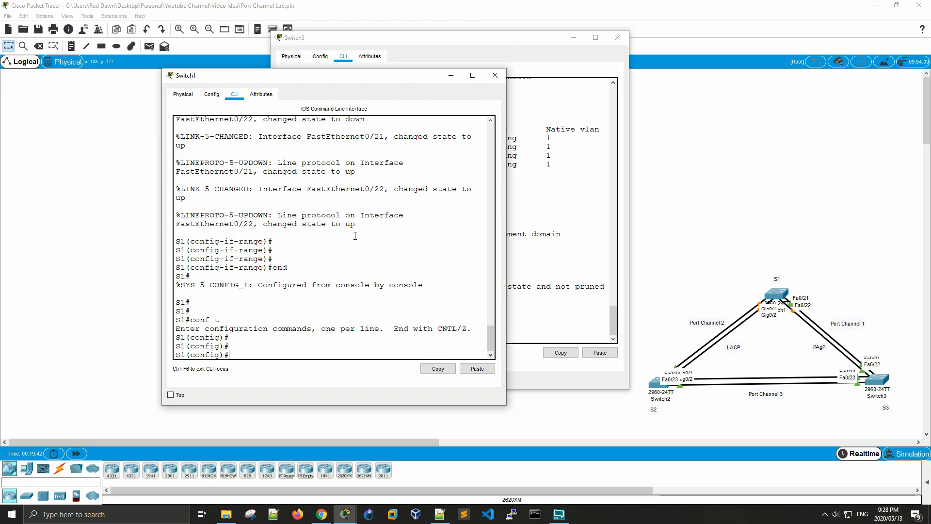
Try pasting the prepared S1 commands interface range f0/21 22, shutdown, channel-group 1 mode desirable and no shutdown.
key("alt+Tab")
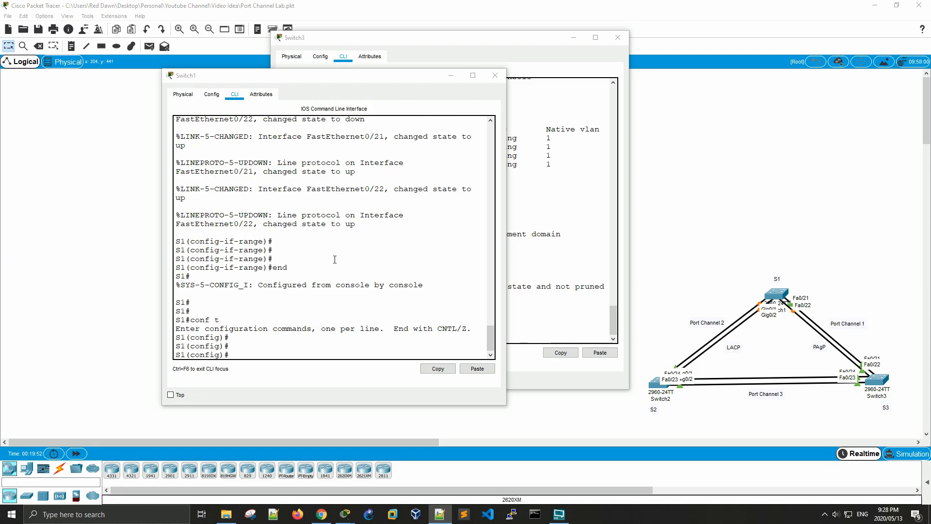
right_click(268, 349)
left_click(286, 366)
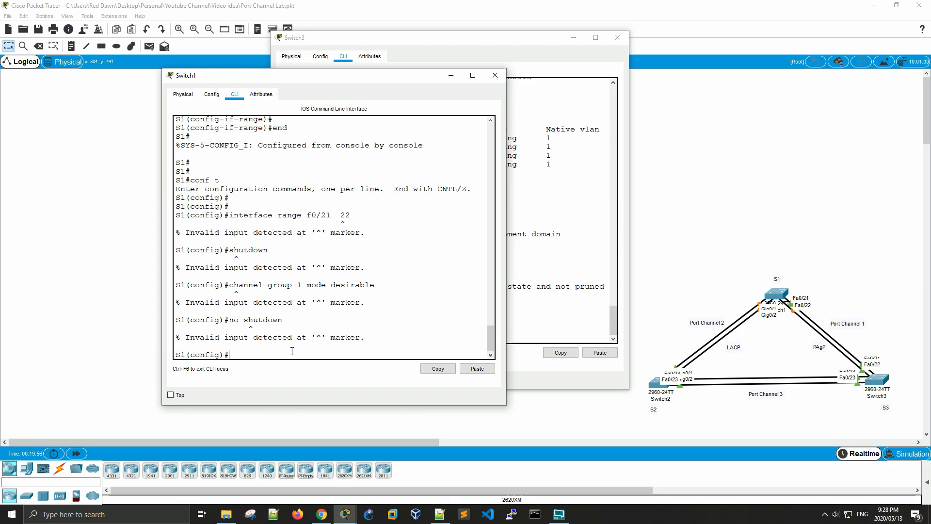
key("Return")
key("Return")
key("Return")
key("Return")
key("Return")
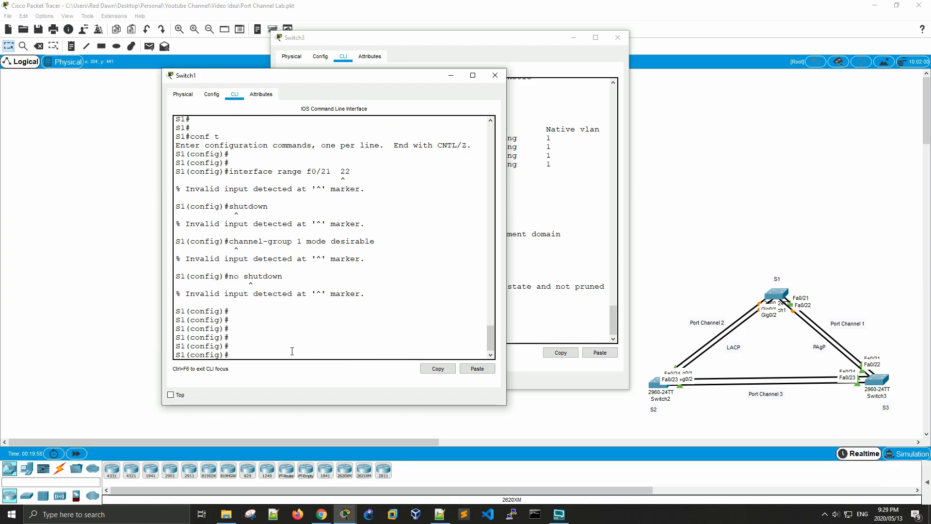
key("Return")
key("Return")
key("Return")
key("Return")
key("Return")
key("Return")
key("Return")
key("Return")
key("Return")
key("Return")
key("Return")
key("Return")
key("Return")
key("Return")
key("Return")
key("Return")
key("Return")
key("Return")
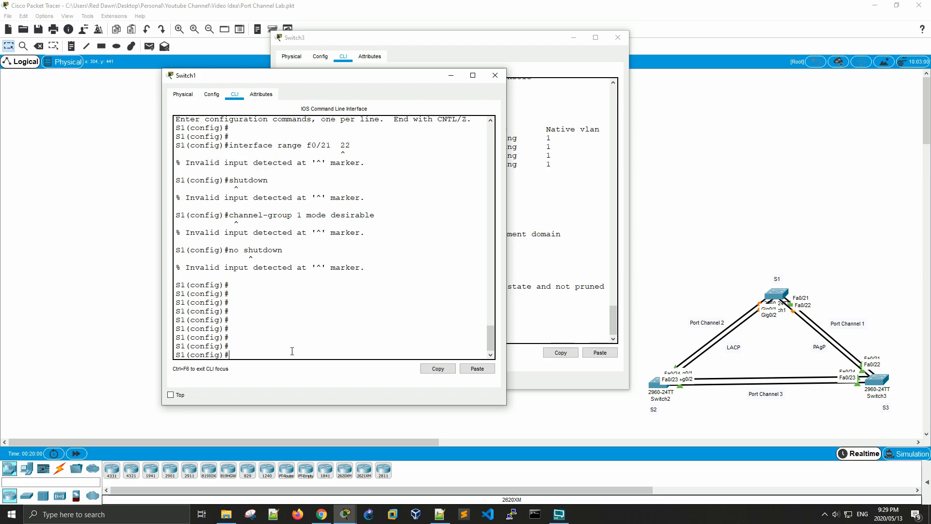
key("Return")
key("Return")
key("Return")
key("Return")
Select the interface range f0/21 - 22 on S1 for configuration.
type("inter")
key("Tab")
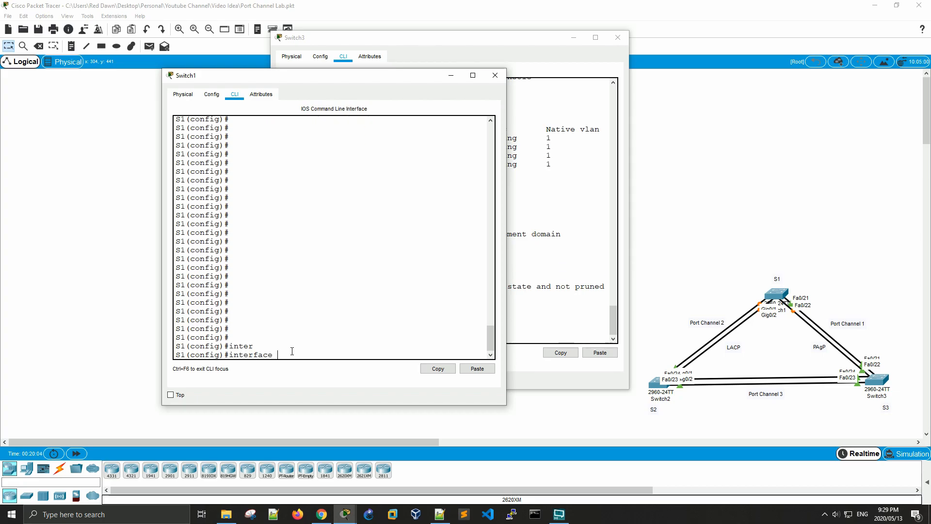
type("r")
key("Tab")
type("f0")
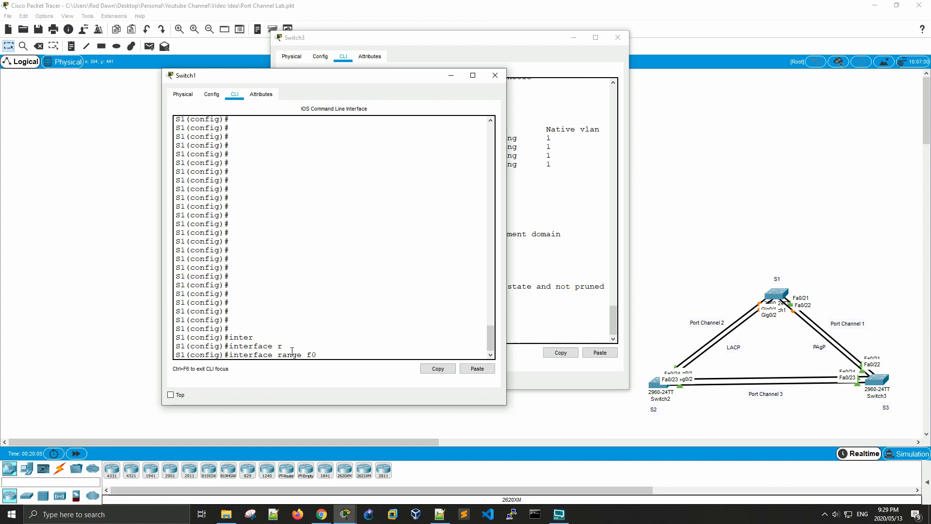
type("/21 - 22")
key("Return")
key("Return")
key("Return")
key("Return")
Shut down S1's FastEthernet 0/21 and 0/22 ports with shut.
type("shut")
key("Return")
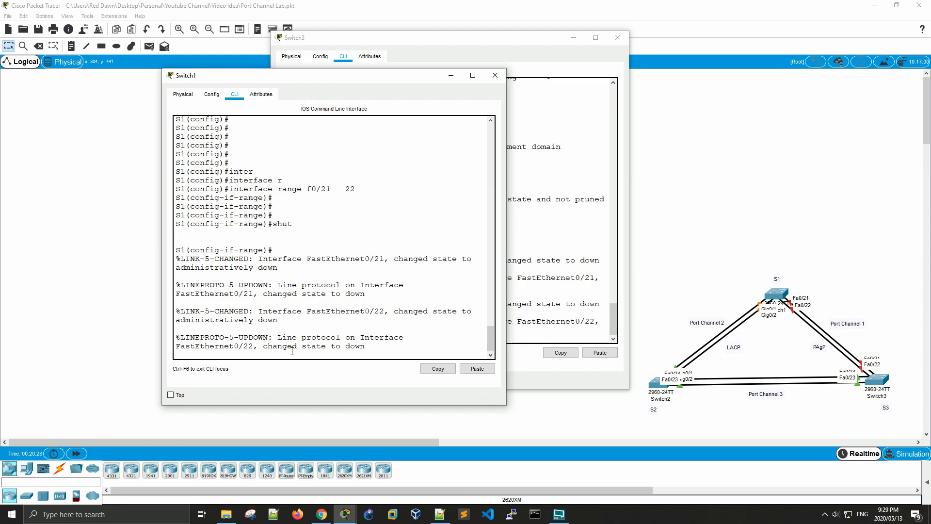
key("Return")
key("Return")
key("Return")
List the commands available in S1's interface range configuration to find the channel command.
type("ch")
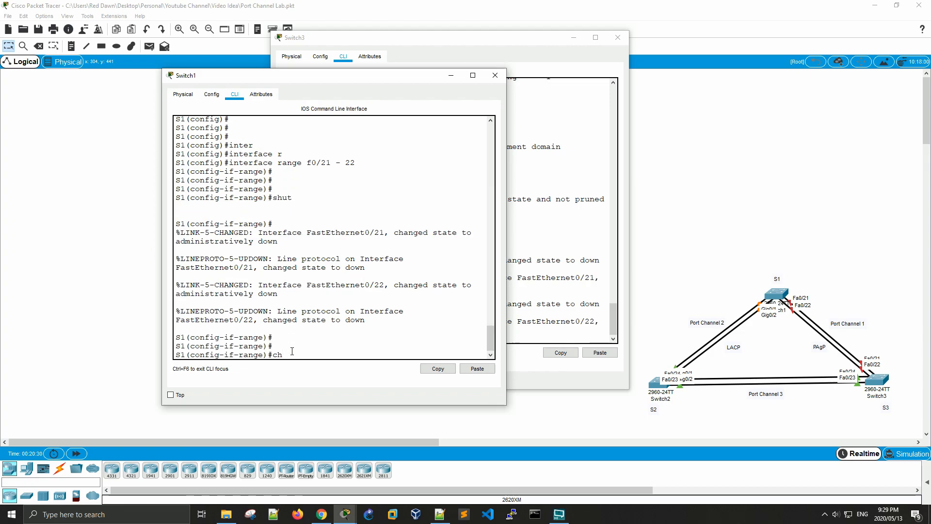
key("Tab")
type("an")
key("Tab")
key("BackSpace")
key("BackSpace")
key("BackSpace")
key("BackSpace")
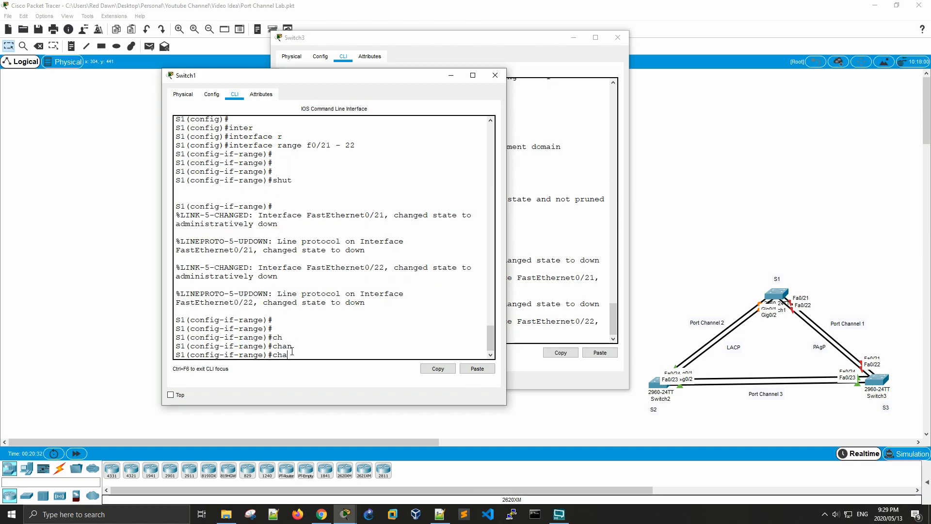
type("?")
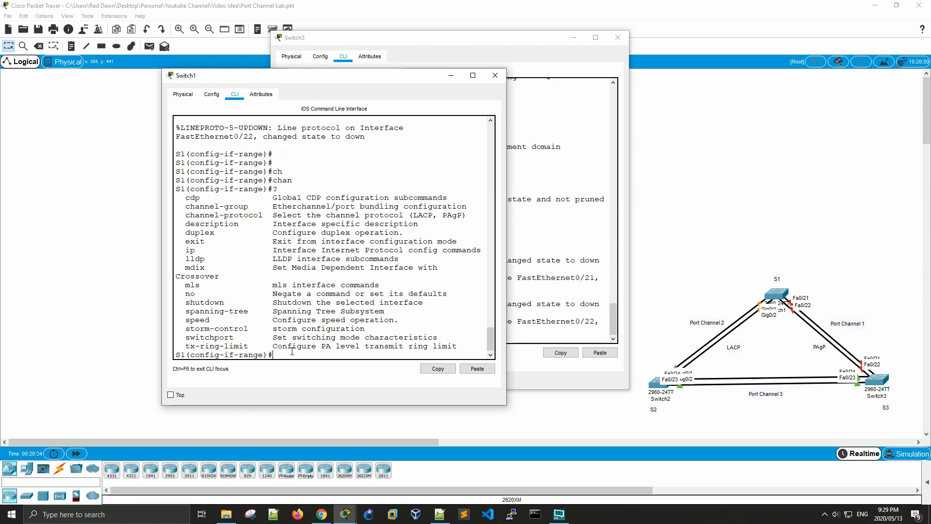
key("Return")
key("Return")
key("Return")
key("Return")
Put S1's f0/21 - 22 range into channel group 1 with mode desirable, listing the available modes before choosing.
type("cha")
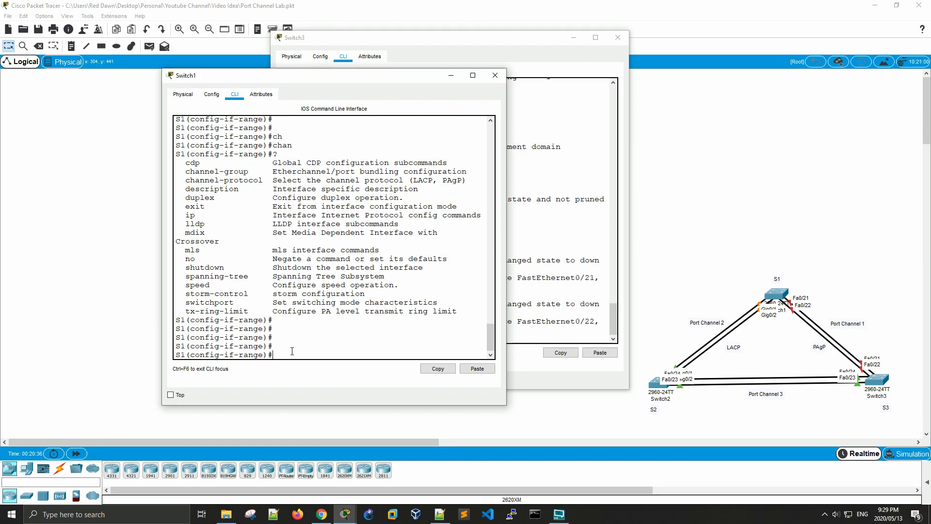
type("nnel-g")
key("Tab")
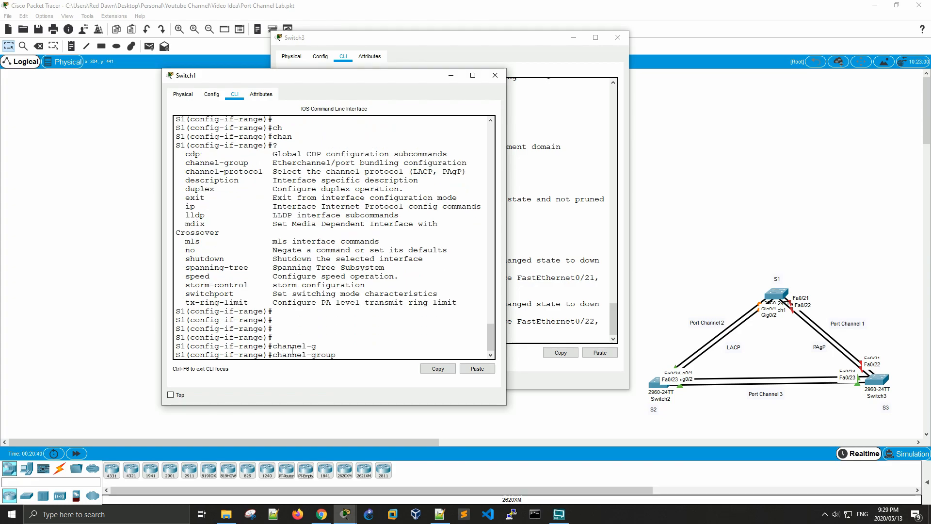
type("1 mode ?")
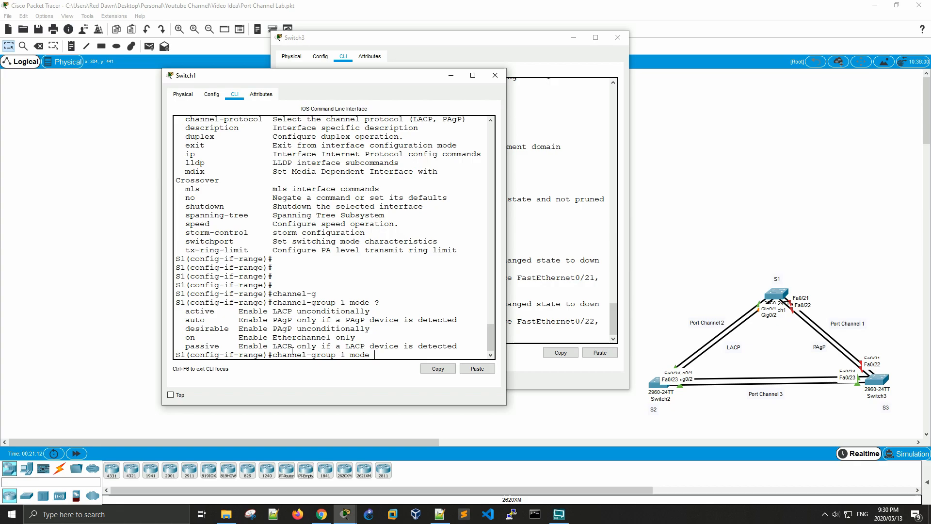
type("di")
key("BackSpace")
type("e d")
key("BackSpace")
type("s")
key("Tab")
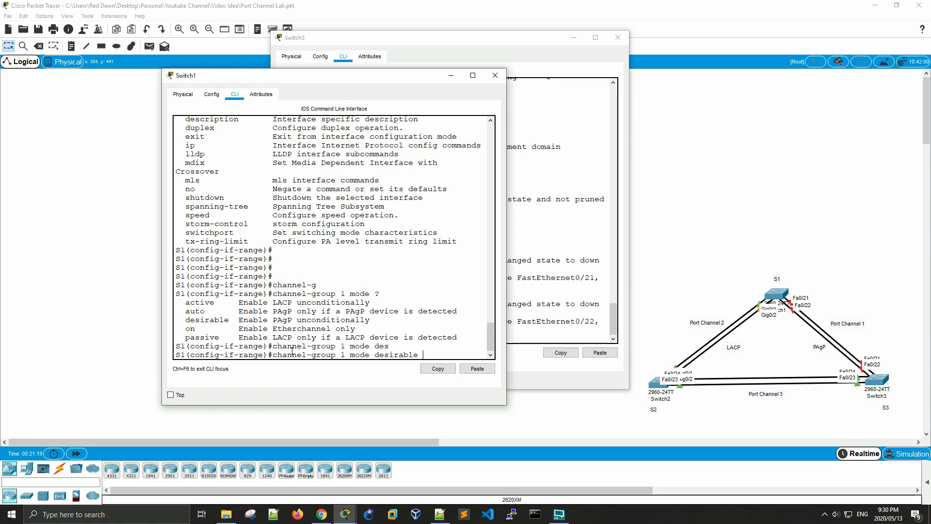
key("Return")
key("Return")
key("Return")
key("Return")
key("Return")
Re-enable S1's FastEthernet 0/21 and 0/22 ports with no shut.
type("no shut")
key("Return")
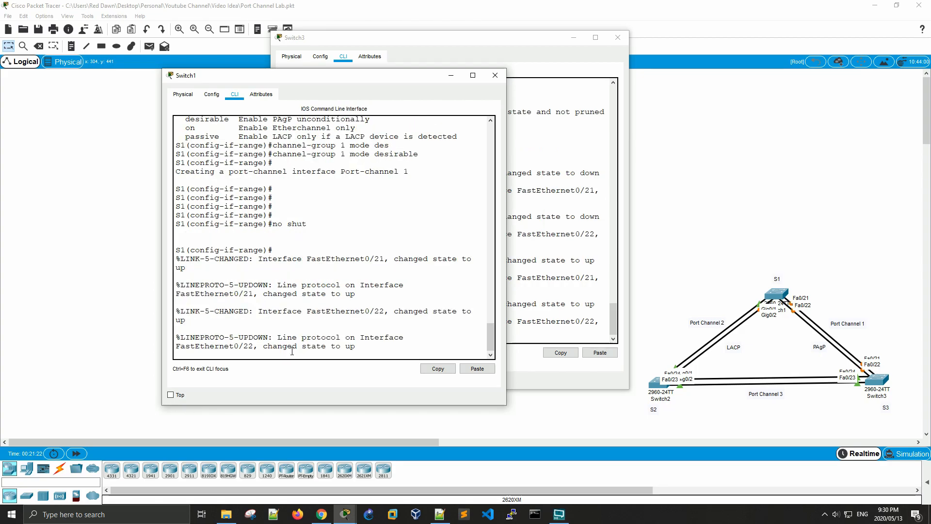
key("Return")
key("Return")
key("Return")
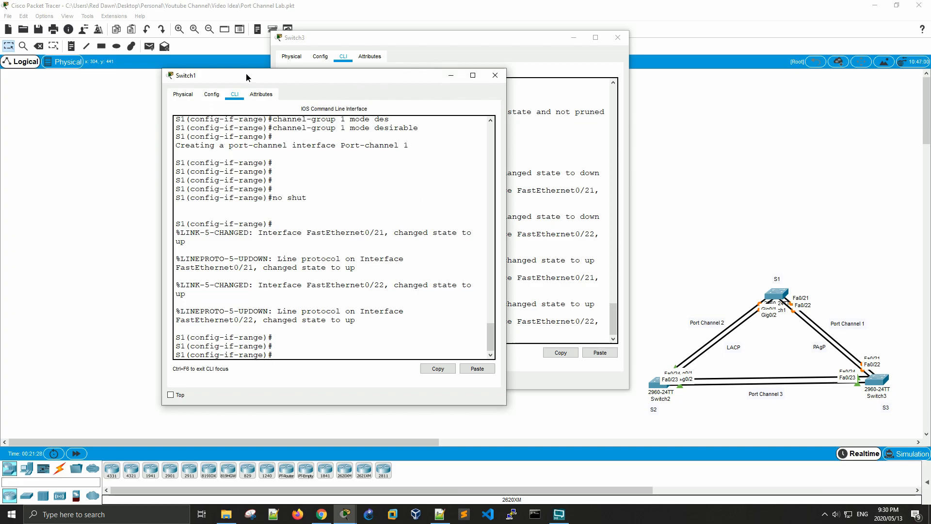
Arrange the Switch1 and Switch3 consoles side by side and get a fresh S3 prompt.
left_click_drag(274, 79, 146, 57)
left_click_drag(412, 38, 524, 33)
key("Return")
key("Return")
key("Return")
key("Return")
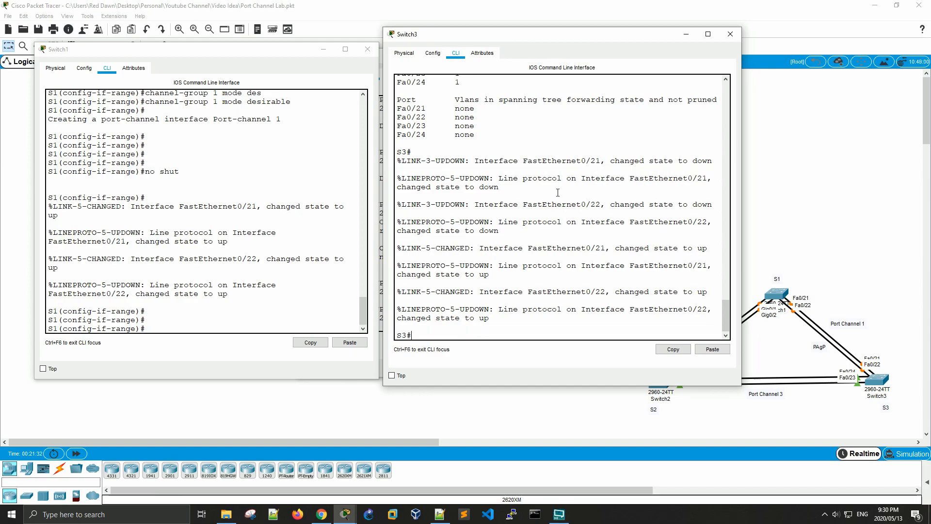
Enter global configuration mode on S3 and select the interface range f0/21 - 22.
type("conf t")
key("Return")
key("Return")
key("Return")
key("Return")
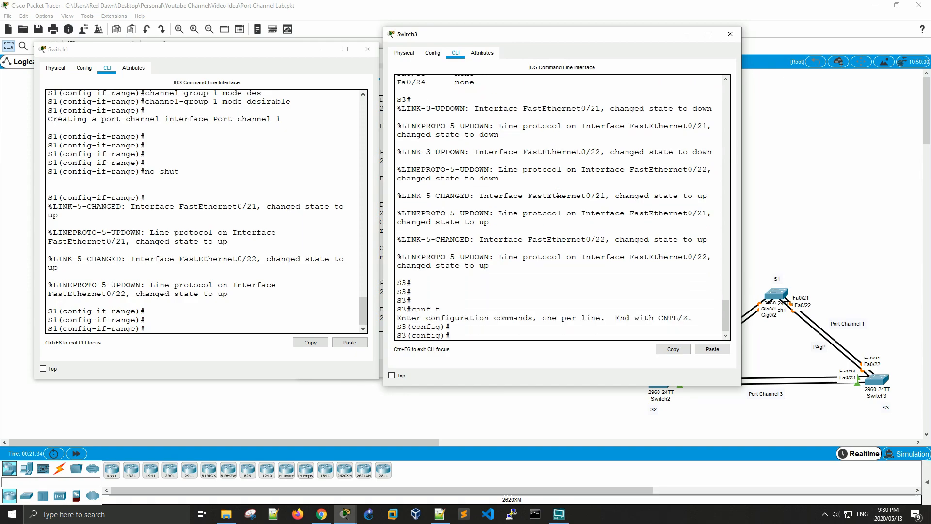
type("inter")
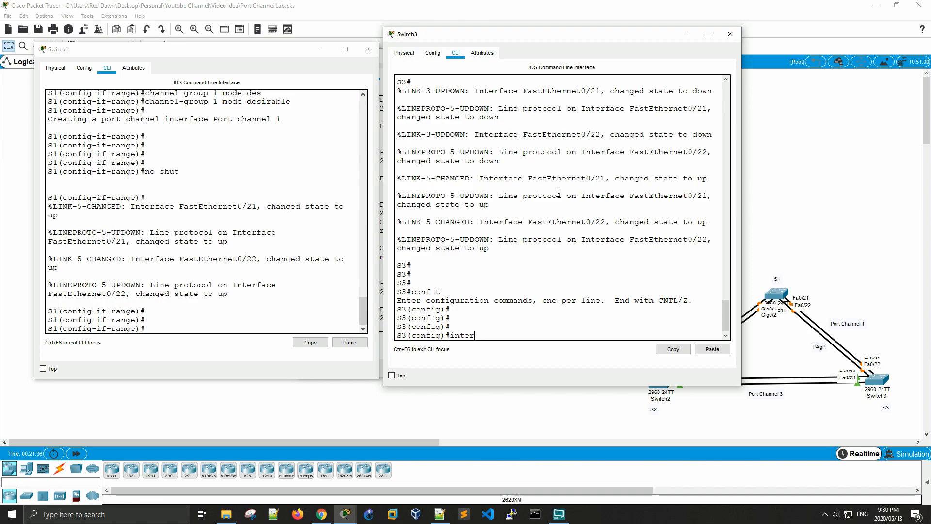
key("Tab")
type("r")
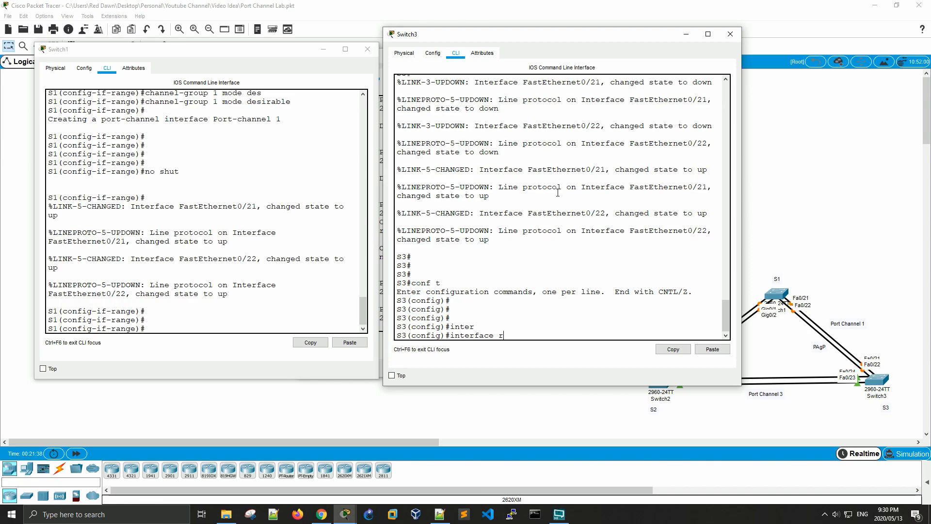
type("a")
key("Tab")
type("f")
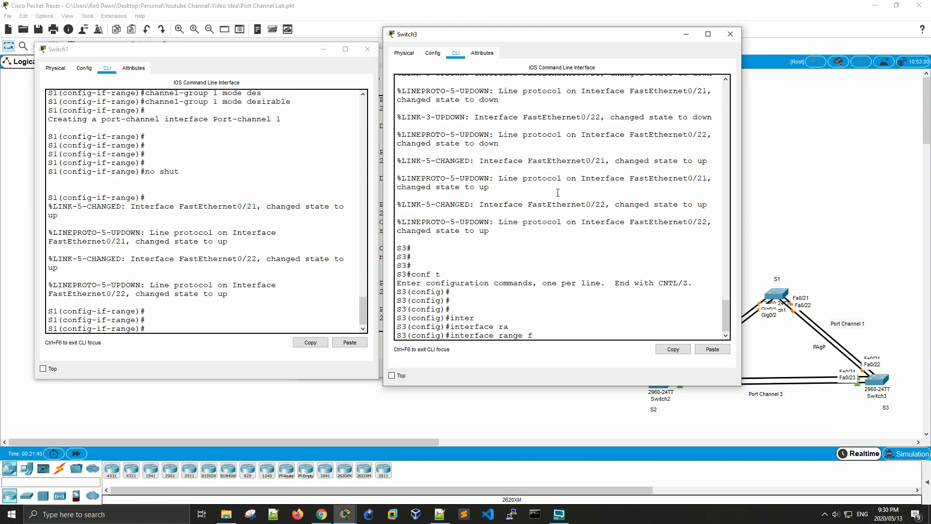
type("0/21 - 22")
key("Return")
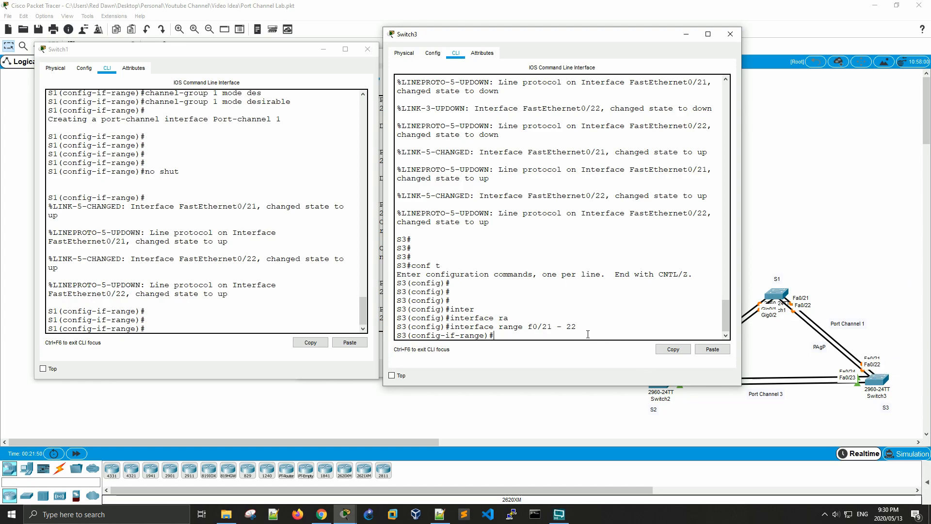
key("Return")
key("Return")
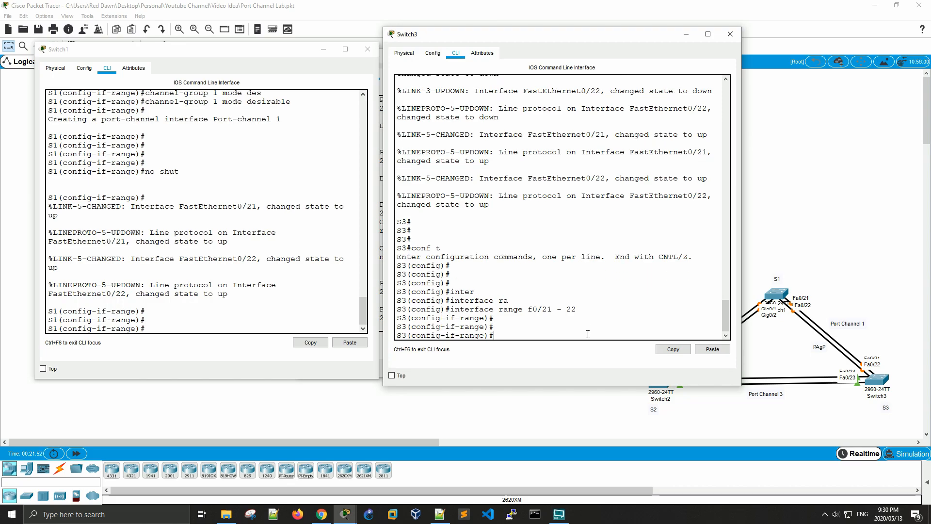
Shut down the f0/21 - 22 interface range on S3.
type("shut")
key("Return")
key("Return")
key("Return")
key("Return")
key("Return")
key("Return")
key("Return")
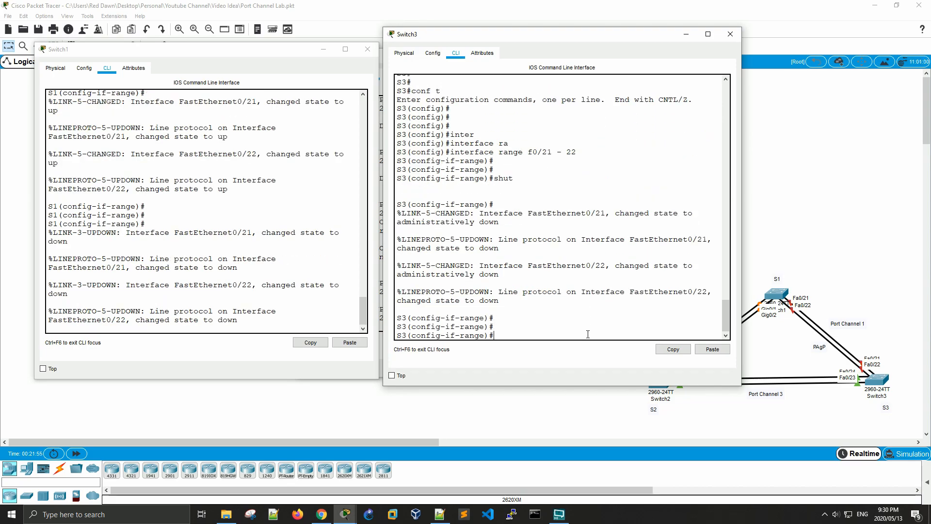
Put S3's f0/21 - 22 range into channel group 1 with mode desirable.
type("channel-g")
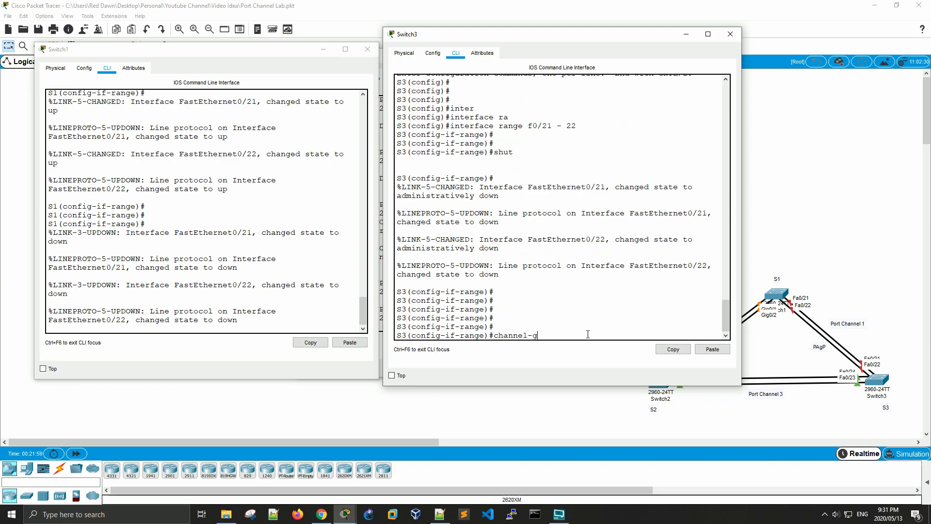
key("Tab")
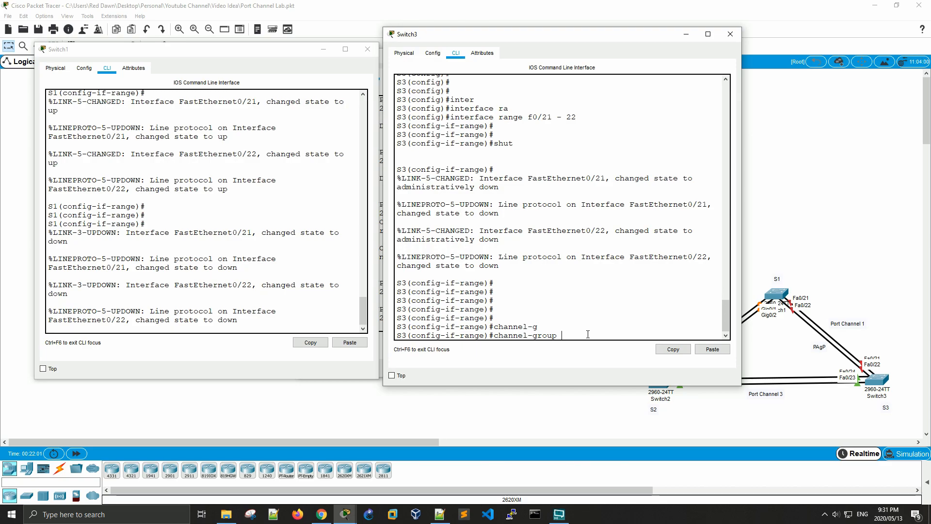
type("1 mode des")
key("Tab")
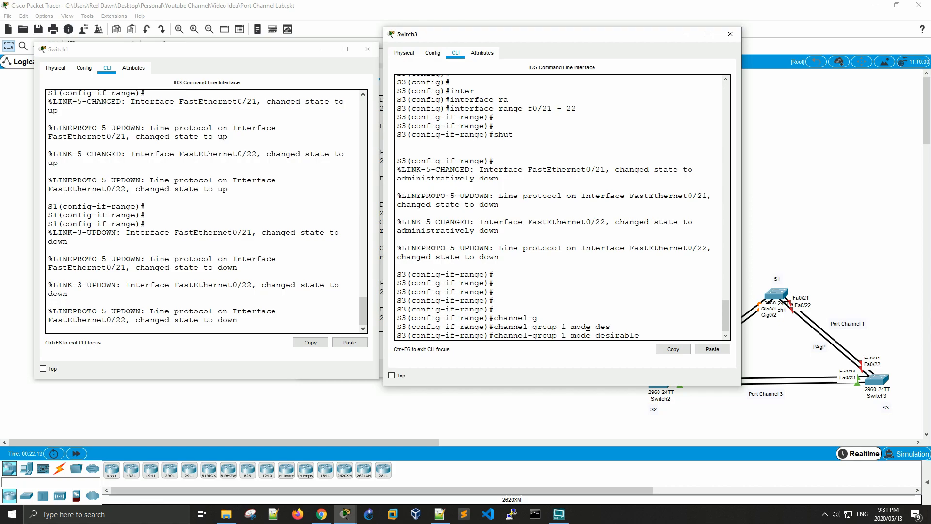
key("Return")
key("Return")
key("Return")
key("Return")
key("Return")
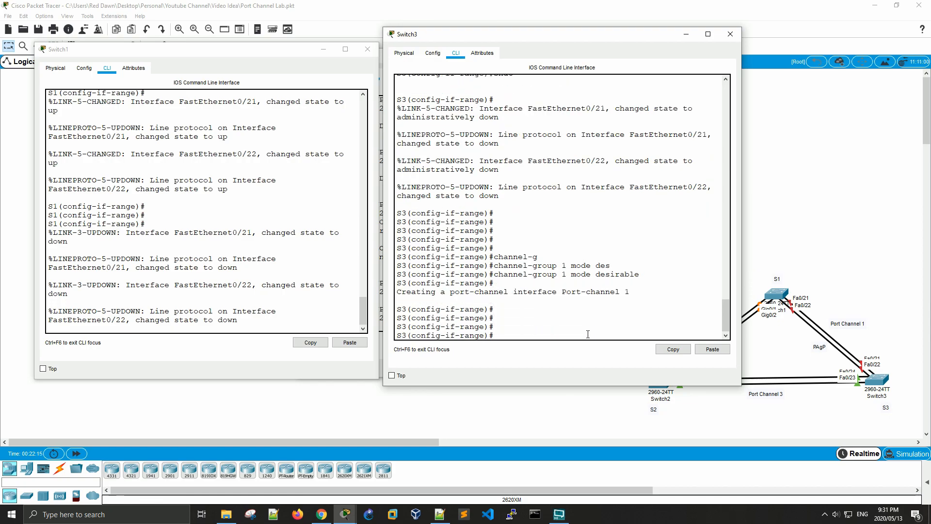
Re-enable S3's FastEthernet 0/21 and 0/22 ports with no shut.
type("no shut")
key("Return")
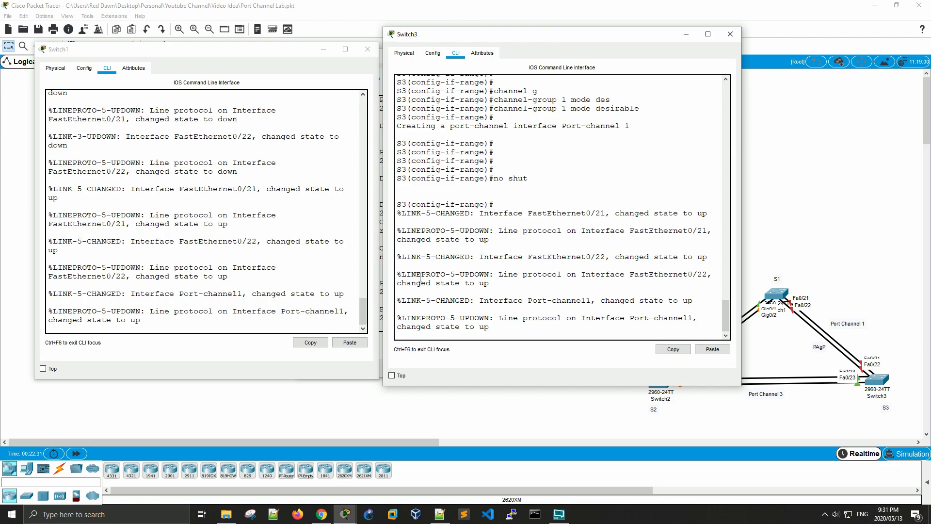
key("Return")
key("Return")
key("Return")
key("Return")
key("Return")
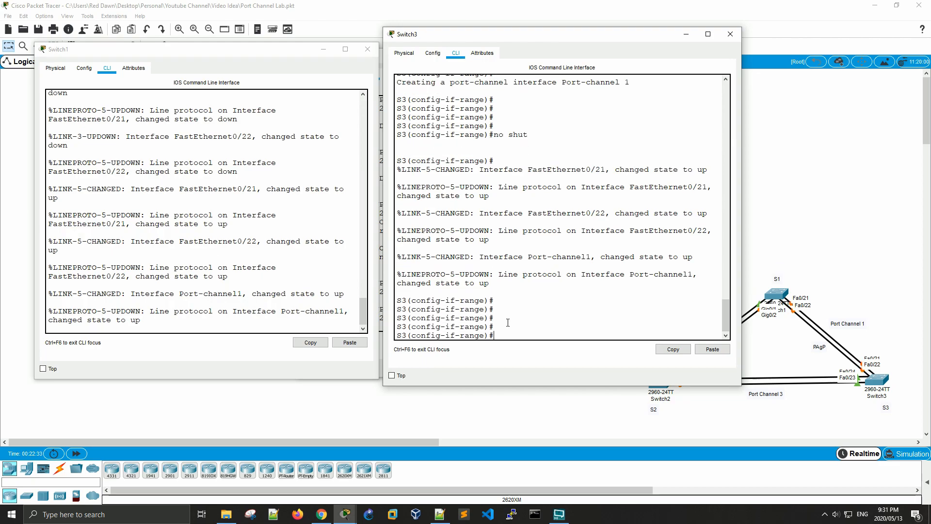
Leave the interface range configuration on S1 and enter the configuration of interface port-channel 1.
left_click(168, 233)
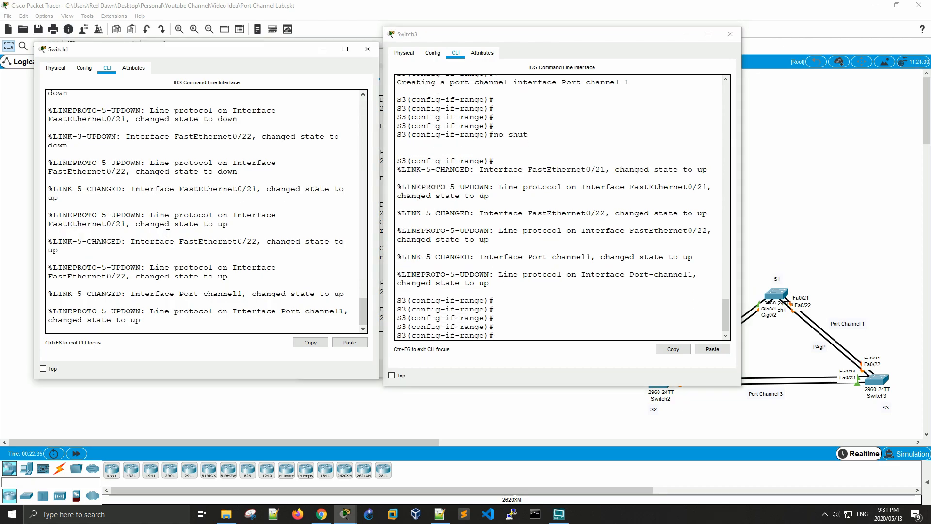
key("Return")
key("Return")
key("Return")
key("Return")
key("Return")
type("exit")
key("Return")
key("Return")
key("Return")
key("Return")
type("inter")
key("Tab")
type("po")
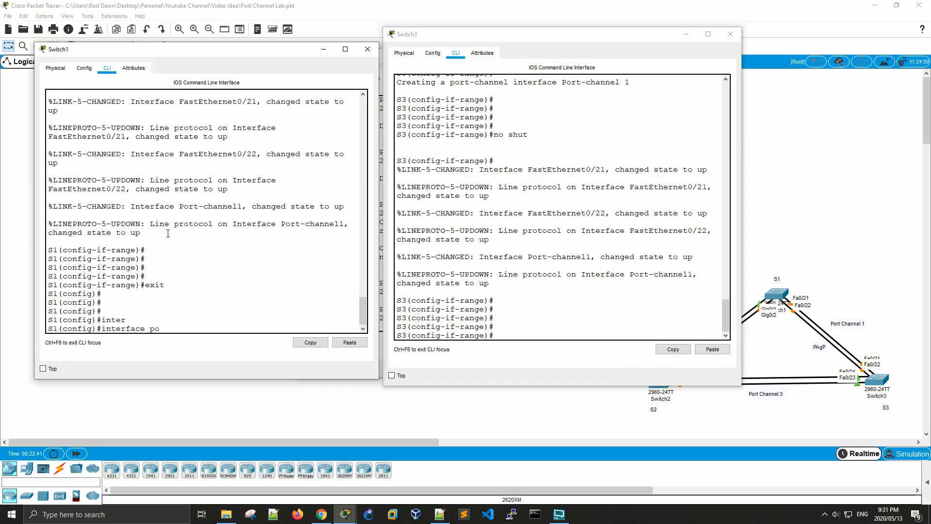
key("Tab")
type("1")
key("Return")
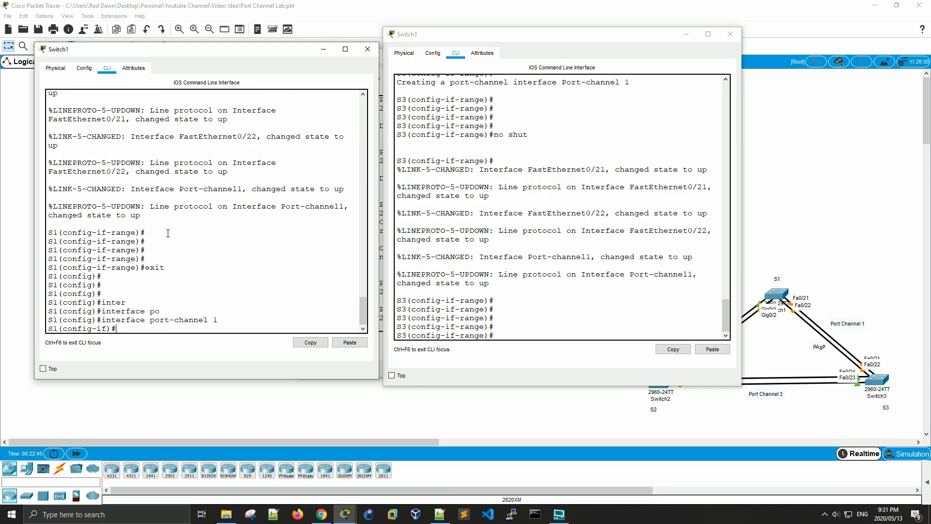
Set S1's port-channel 1 interface to switchport mode trunk.
type("swit")
key("Tab")
type("mode trunk")
key("Return")
key("Return")
key("Return")
key("Return")
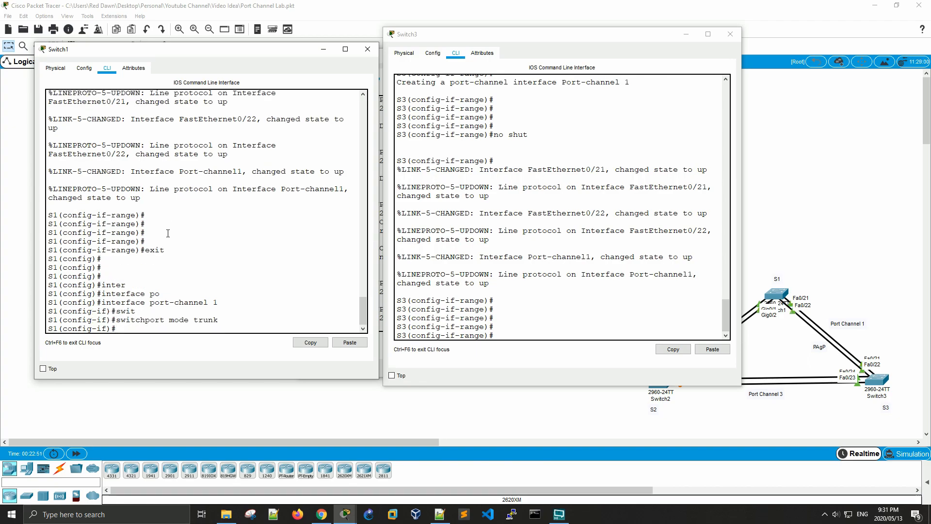
Switch to the S3 console and get a fresh prompt.
left_click(549, 315)
key("Return")
key("Return")
key("Return")
type("inter")
key("Tab")
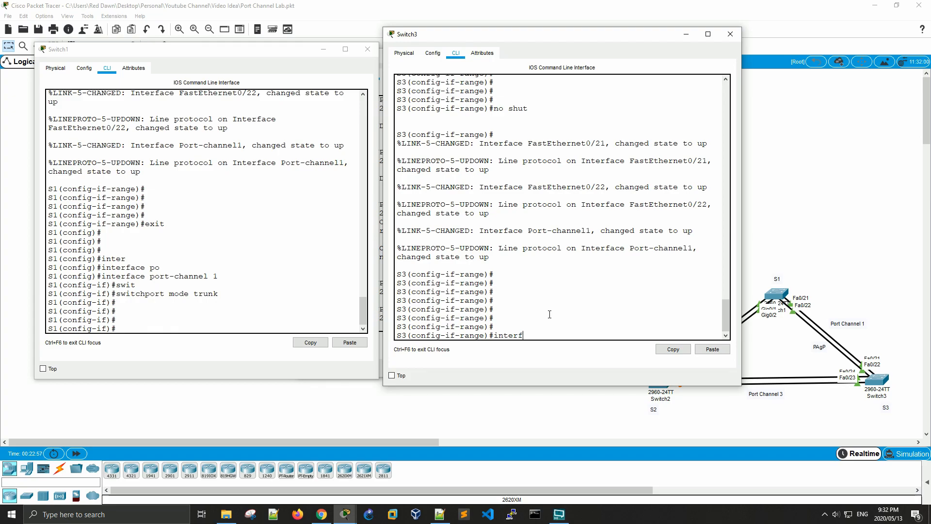
key("BackSpace")
key("BackSpace")
key("BackSpace")
key("BackSpace")
key("BackSpace")
Exit the interface range configuration on S3 and enter the configuration of interface port-channel 1.
type("exit")
key("Return")
key("Return")
key("Return")
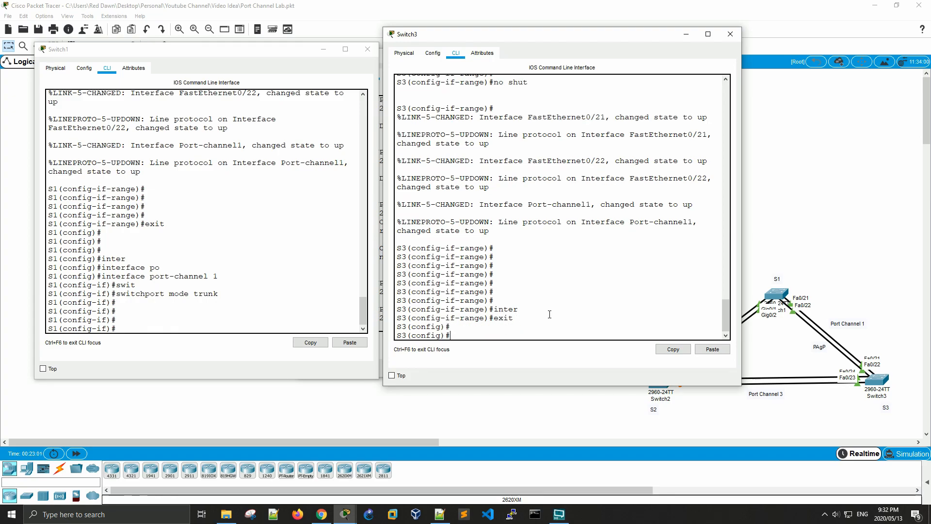
type("inter")
key("Tab")
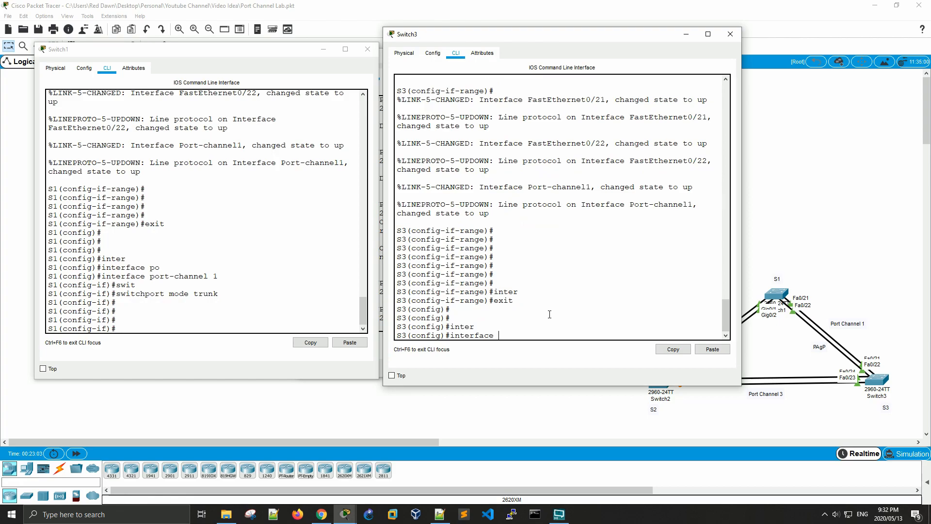
type("por")
key("Tab")
type("1")
key("Return")
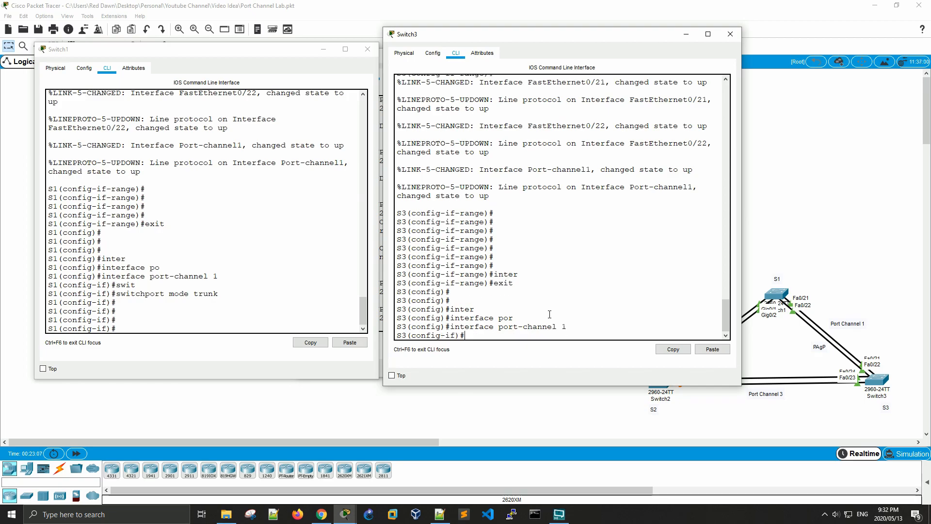
Set S3's port-channel 1 interface to switchport mode trunk and return to global configuration mode.
type("swit")
key("Tab")
type("mode trunk")
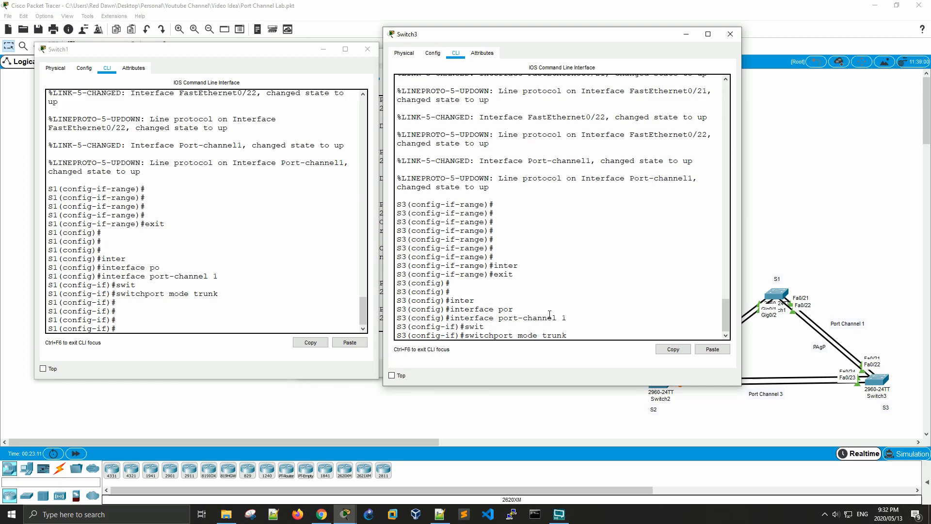
key("Return")
key("Return")
key("Return")
key("Return")
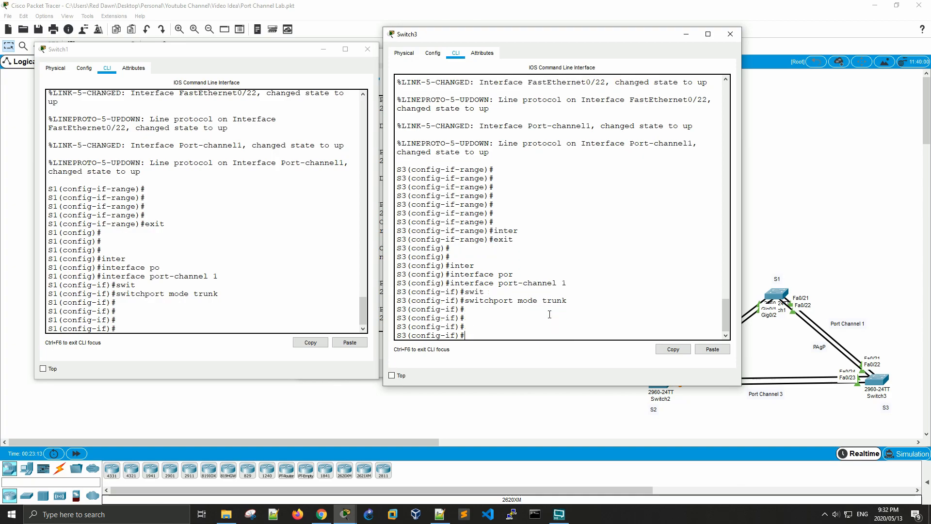
type("exit")
key("Return")
key("Return")
key("Return")
key("Return")
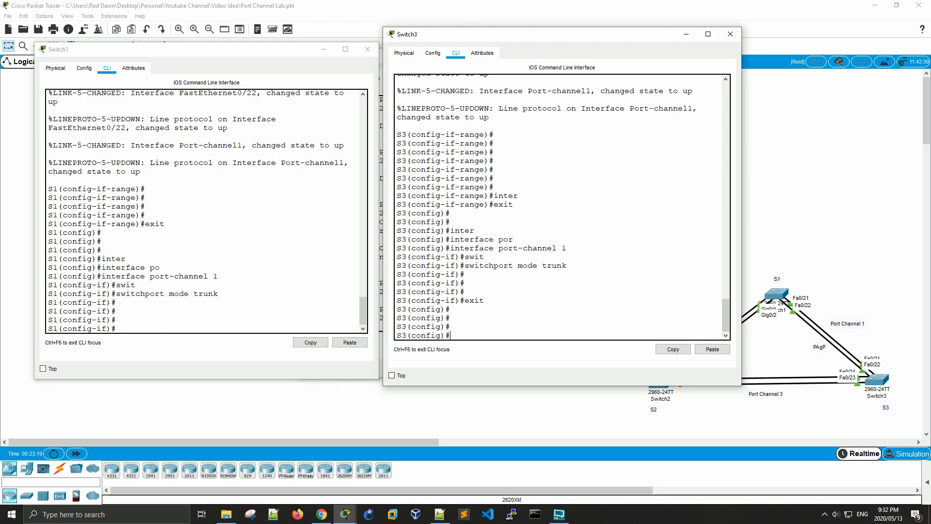
key("alt+Tab")
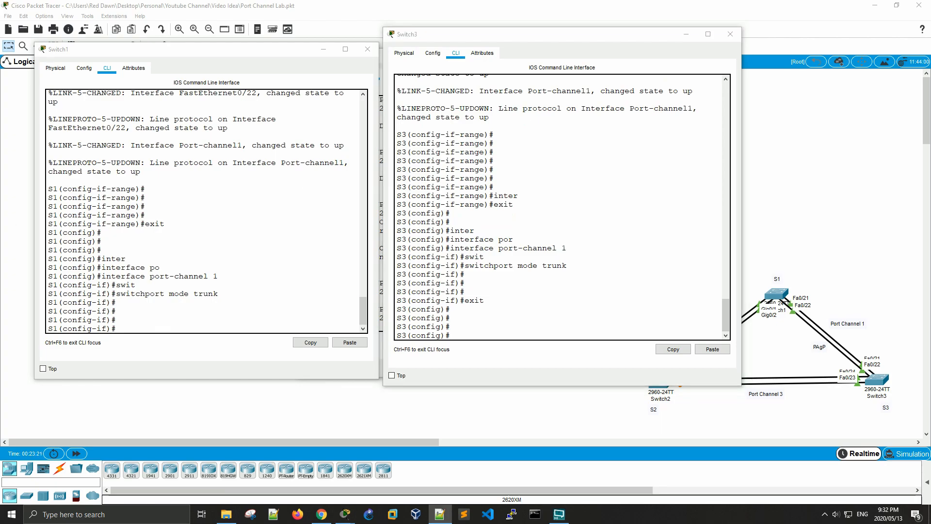
left_click(568, 297)
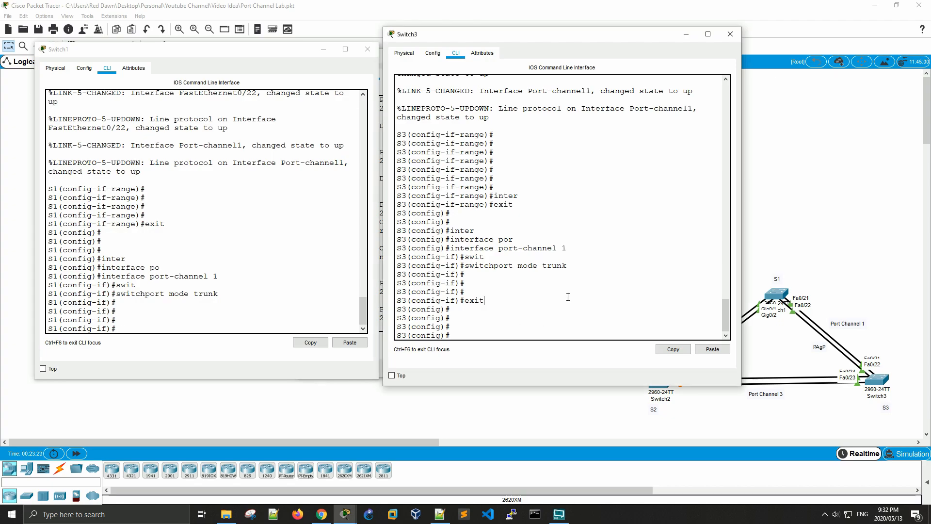
key("Return")
key("Return")
key("Return")
type("show")
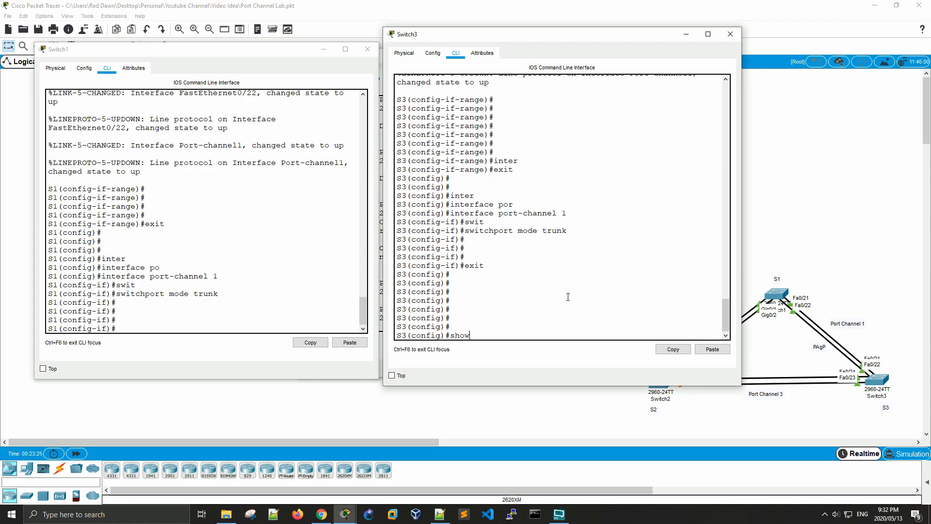
key("BackSpace")
key("BackSpace")
key("BackSpace")
key("BackSpace")
End the configuration session on S3 and return to privileged EXEC mode.
type("end")
key("Return")
key("Return")
key("Return")
key("Return")
key("Return")
List the options available for the show etherchannel command on S3.
type("show eth")
key("Tab")
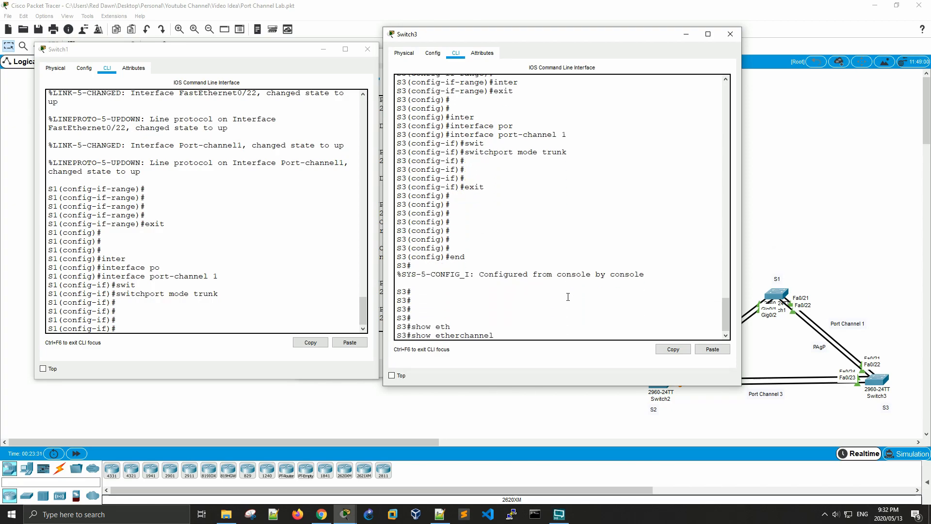
type("sum")
key("BackSpace")
key("BackSpace")
key("BackSpace")
type("?")
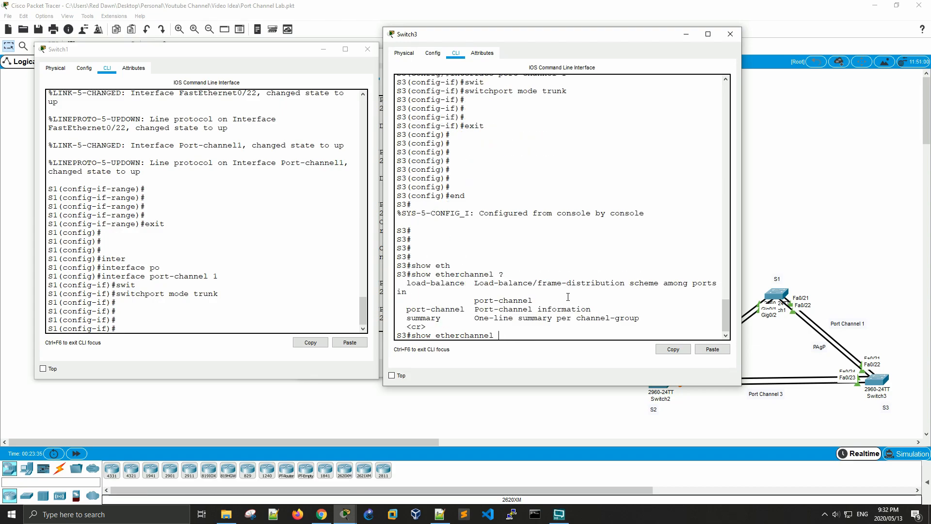
Display the EtherChannel summary on S3 and examine the group 1 row and its protocol.
type("summ")
key("Tab")
key("Return")
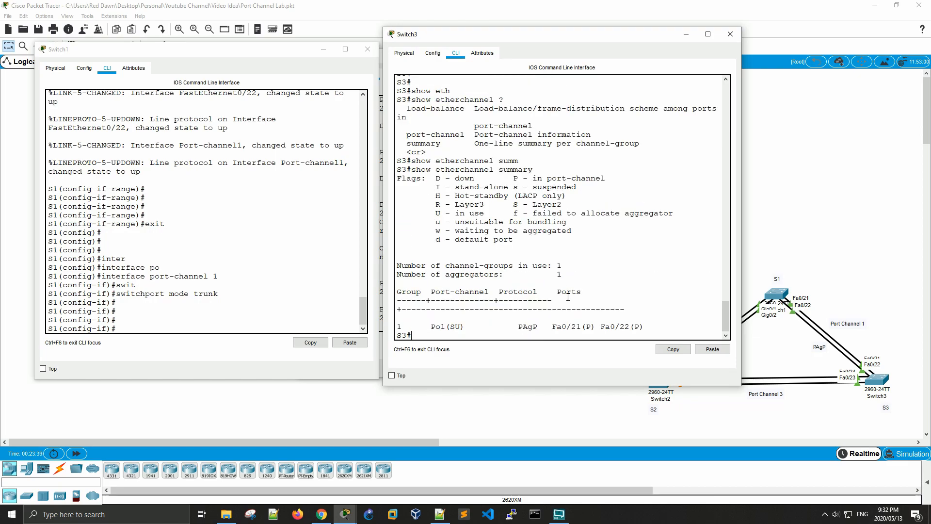
key("Return")
key("Return")
key("Return")
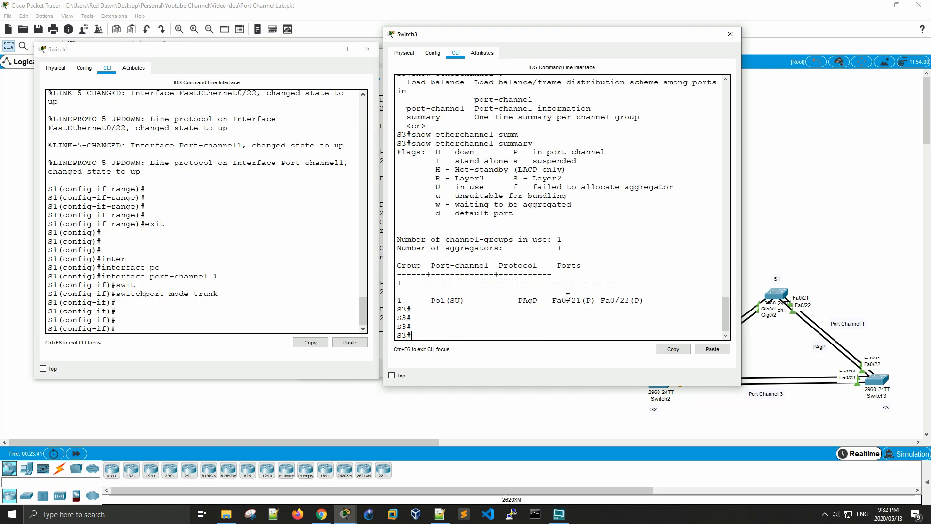
left_click_drag(402, 299, 542, 301)
left_click_drag(500, 266, 537, 275)
left_click(529, 300)
key("Return")
key("Return")
key("Return")
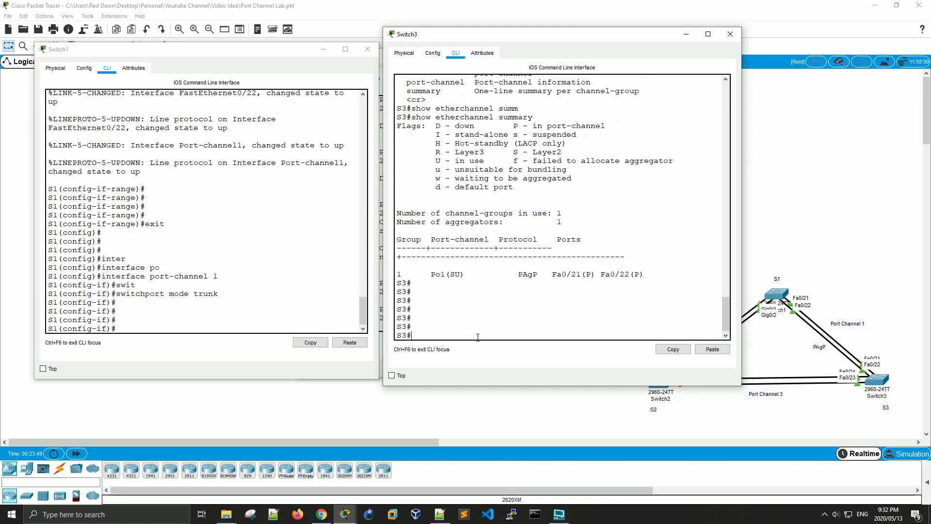
End the configuration session on S1 and return to privileged EXEC mode.
left_click(205, 313)
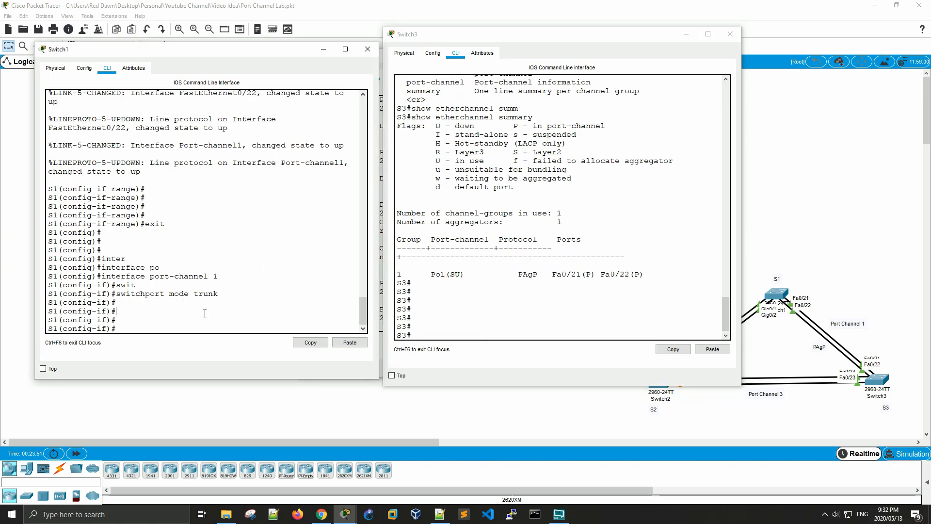
key("Return")
key("Return")
type("end")
key("Return")
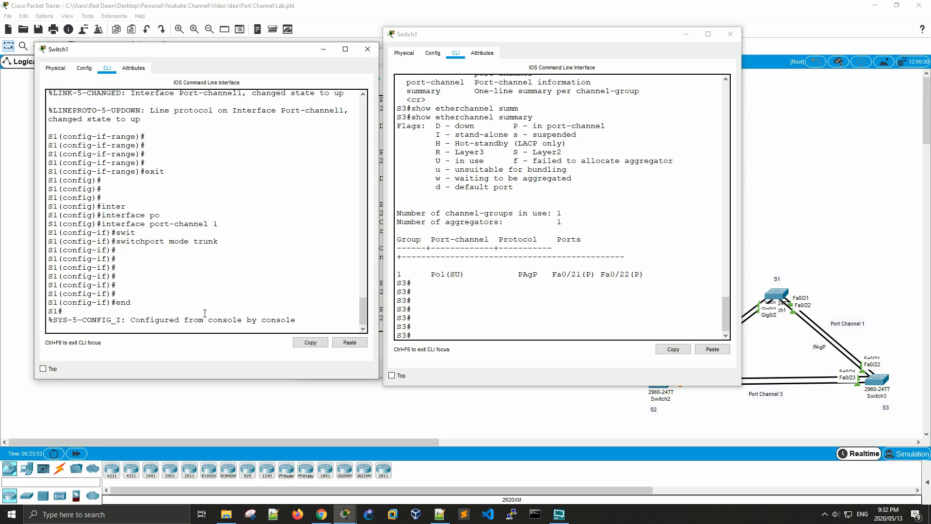
key("Return")
key("Return")
key("Return")
key("Return")
key("Return")
Display the EtherChannel summary on S1 and examine the group 1 row, its protocol and its member ports.
type("show eth")
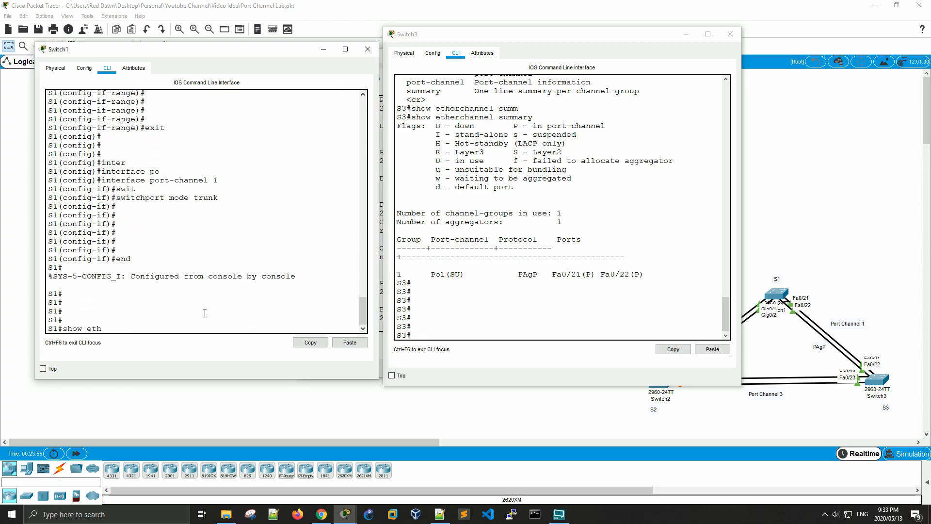
key("Tab")
type("sum")
key("Tab")
key("Return")
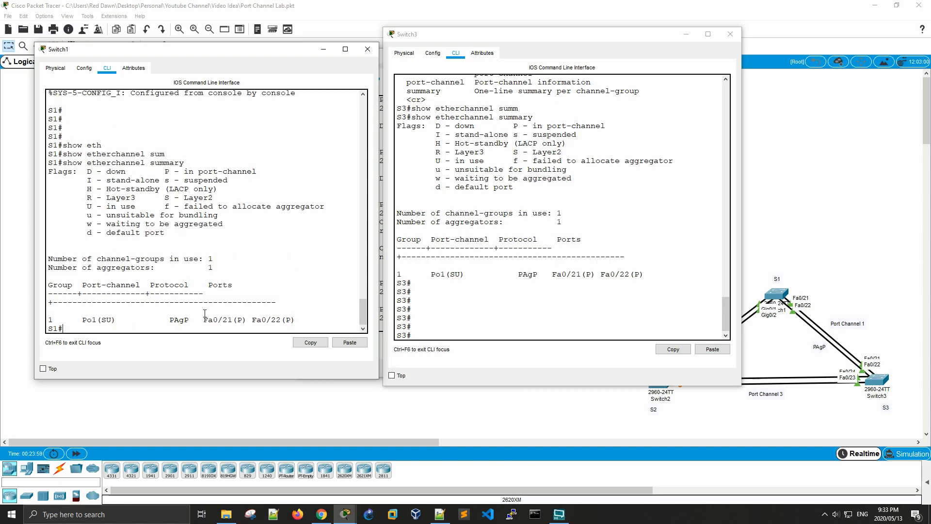
key("Return")
key("Return")
key("Return")
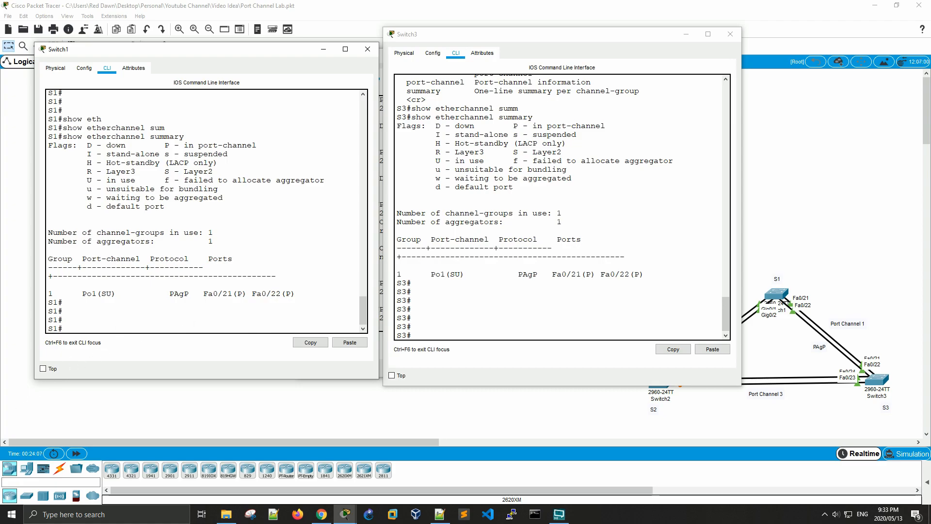
Enter global configuration mode on S1.
key("alt+Tab")
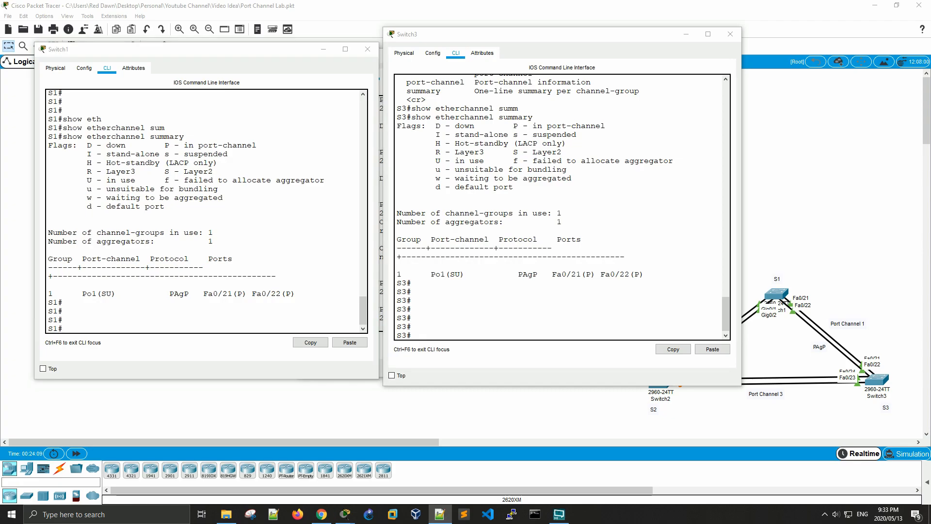
left_click(207, 305)
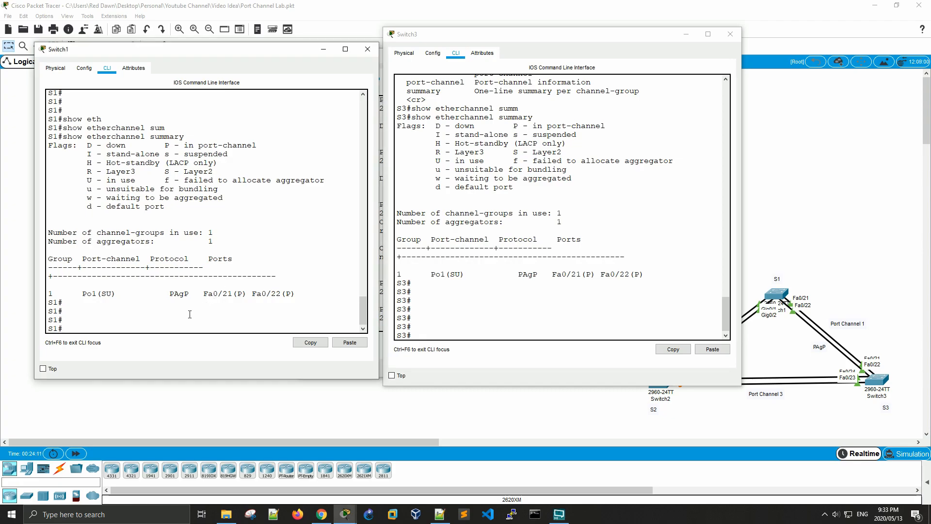
key("Return")
key("Return")
key("Return")
key("Return")
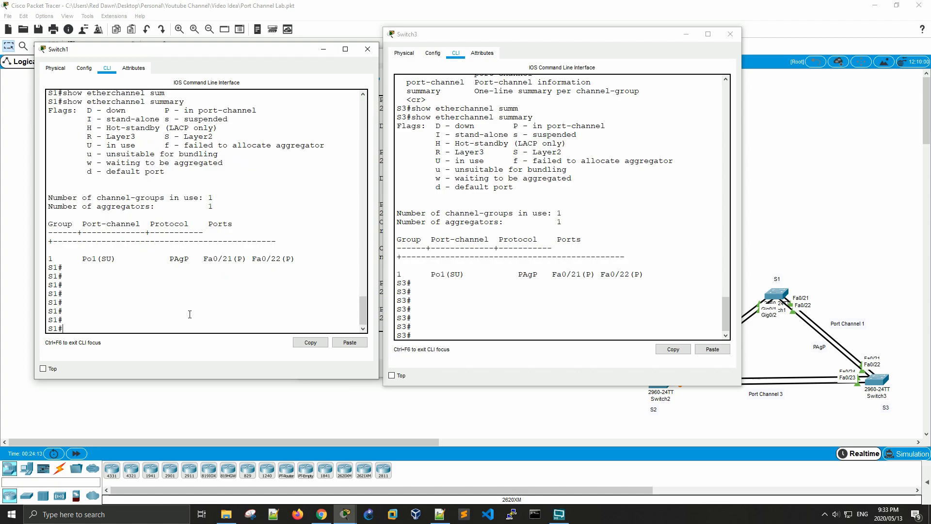
type("conf t")
key("Return")
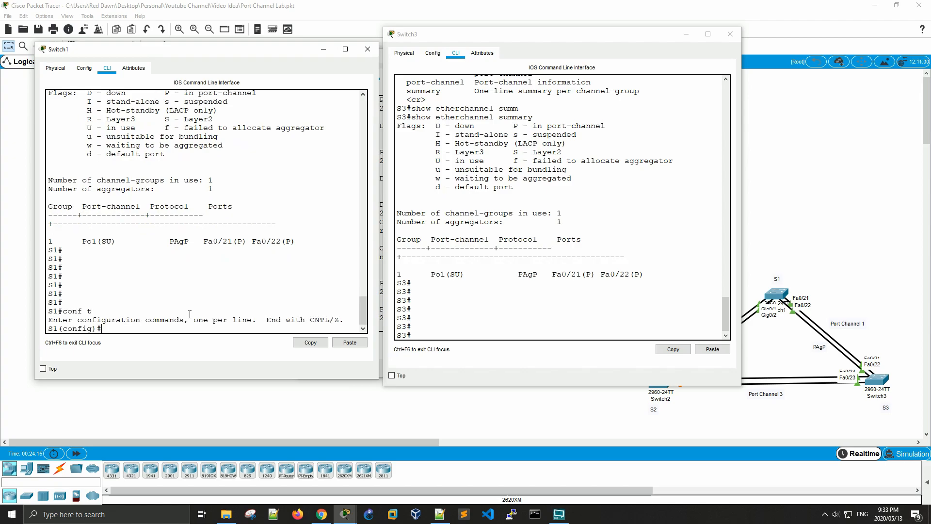
Open interface range g0/1 - 2 on S1 for configuration.
type("inter")
key("Tab")
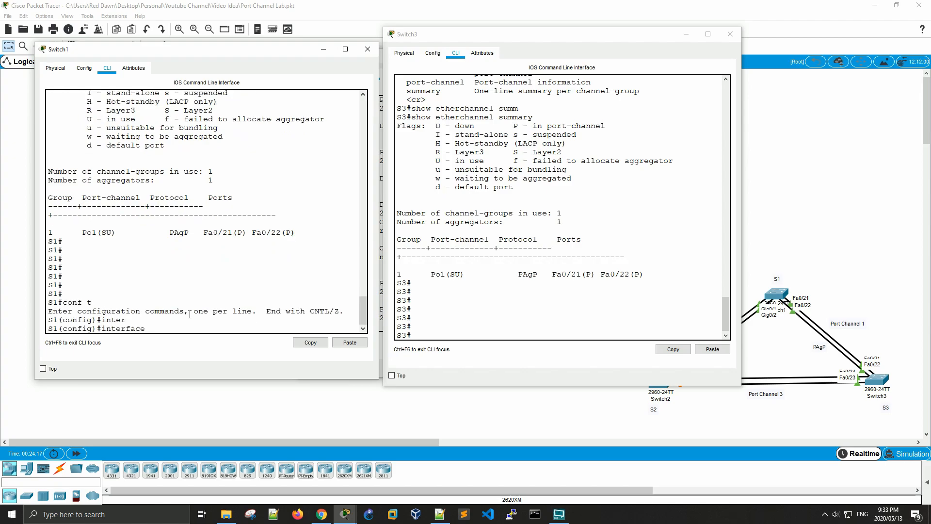
type("rang")
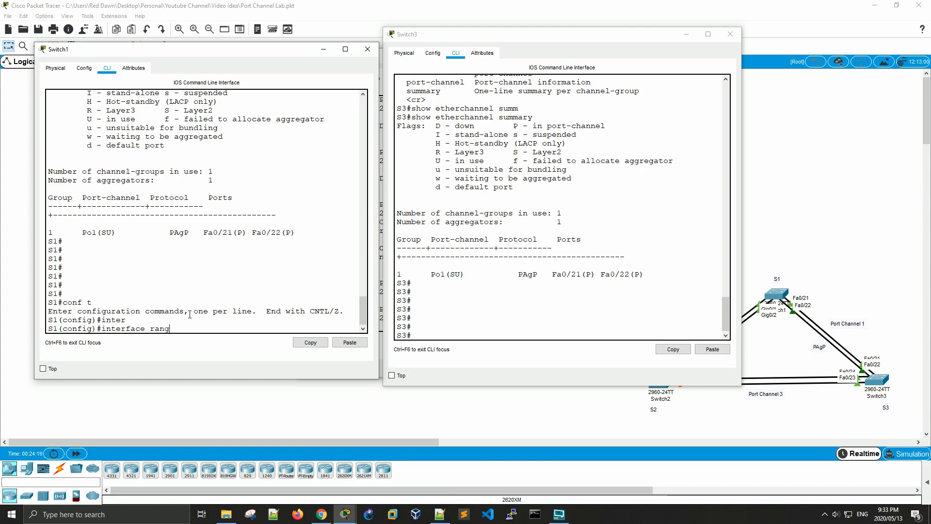
key("Tab")
type("g")
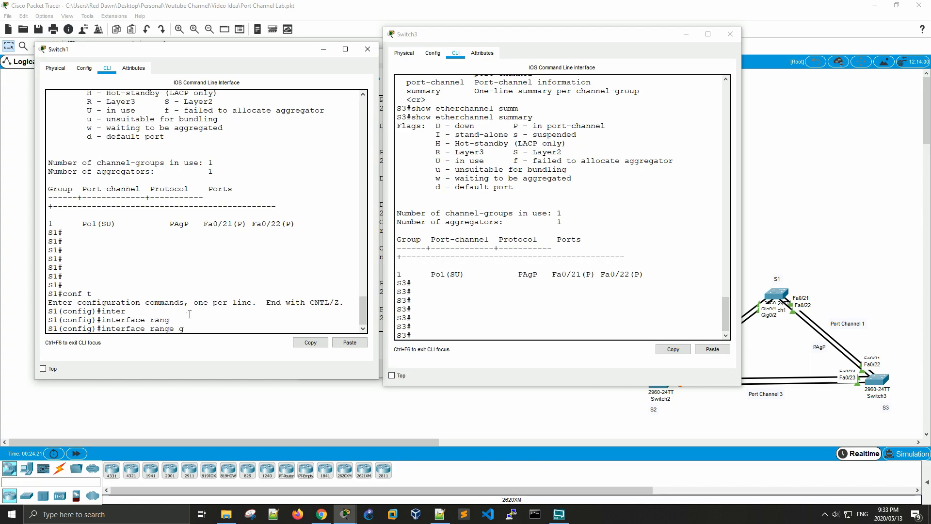
type("0/1 - 2")
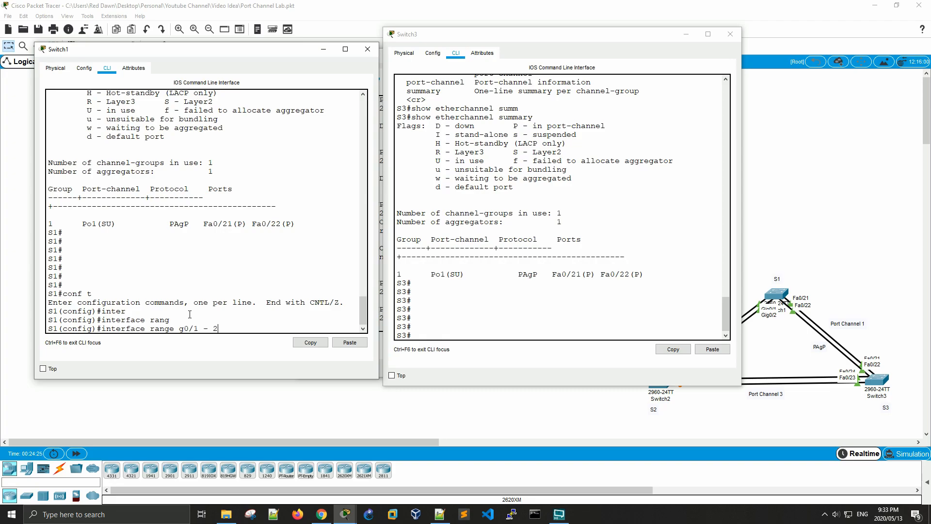
key("Return")
key("Return")
key("Return")
key("Return")
Shut down the g0/1 - 2 interface range on S1.
type("shut")
key("Return")
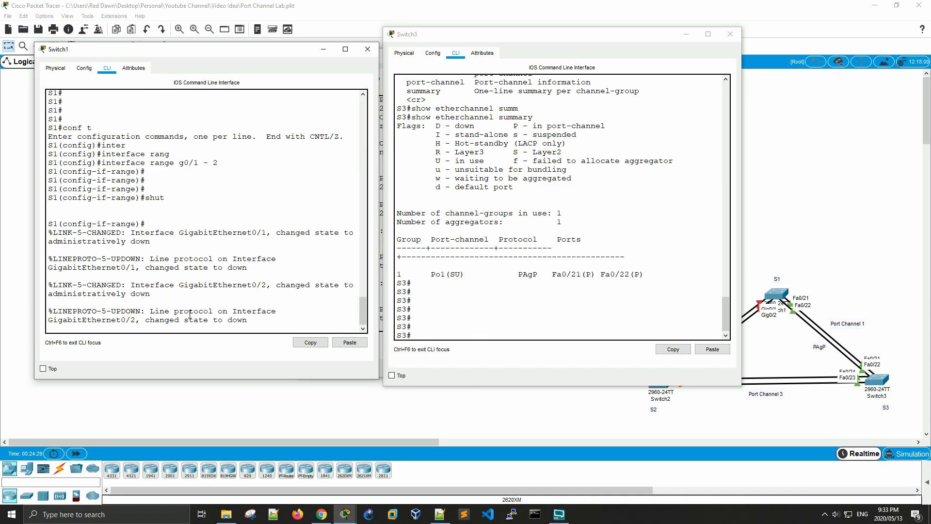
key("Return")
key("Return")
key("Return")
key("Return")
key("Return")
key("Return")
key("Return")
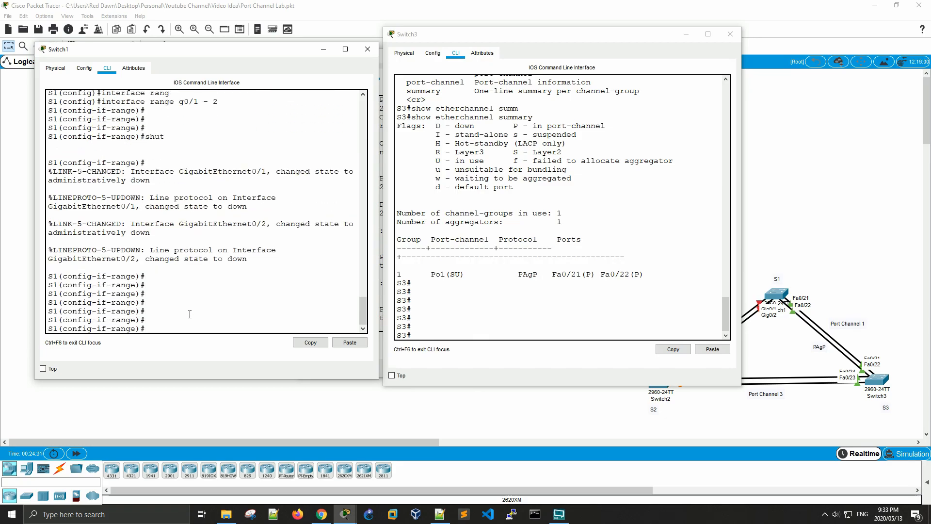
Assign S1's g0/1 - 2 range to channel group 2 in LACP active mode, consulting the command help for the available modes.
type("channel-g")
key("Tab")
type("2")
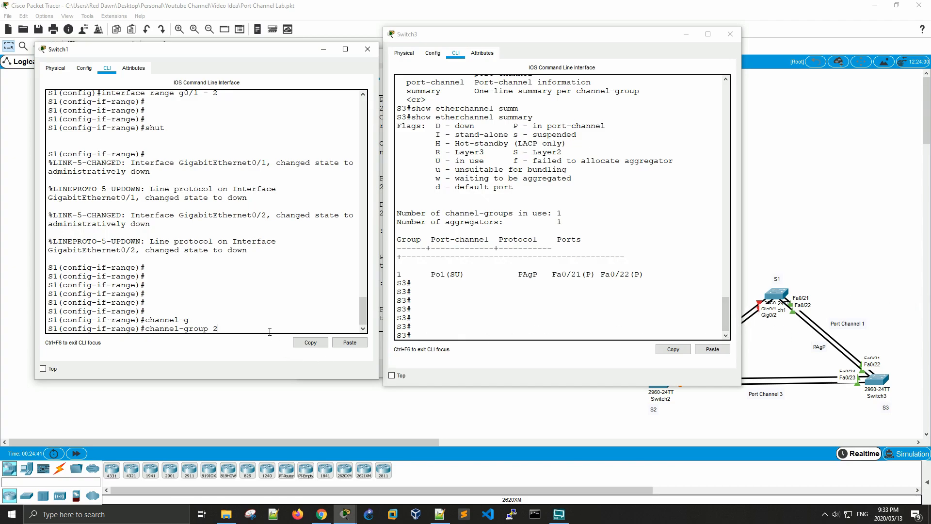
type("?")
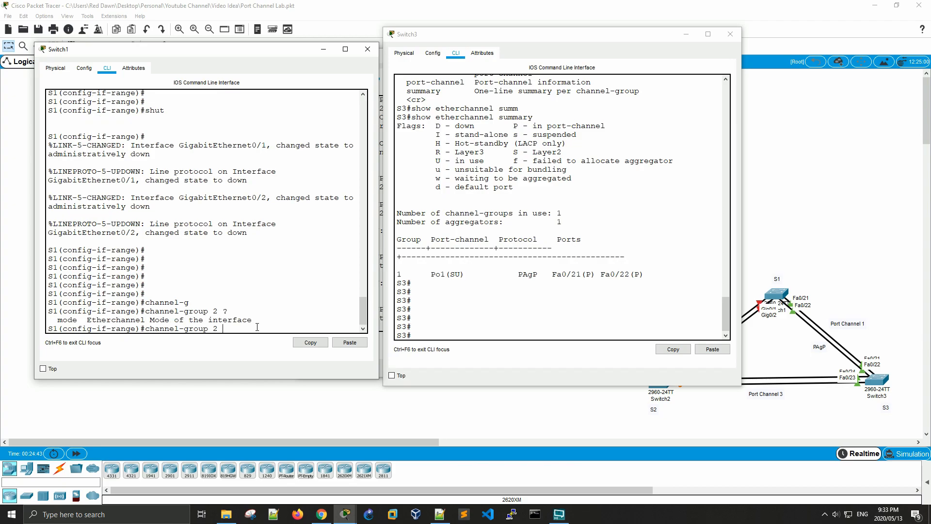
type("mod")
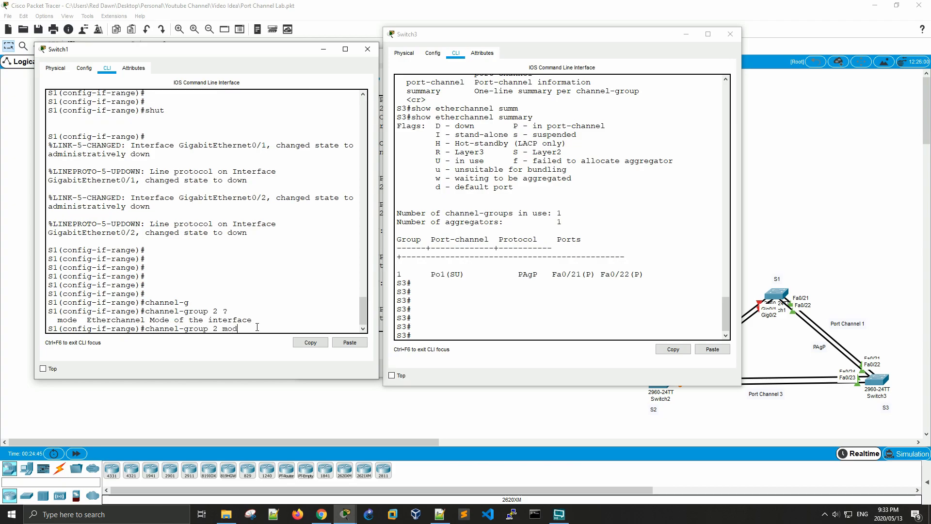
key("Tab")
type("?")
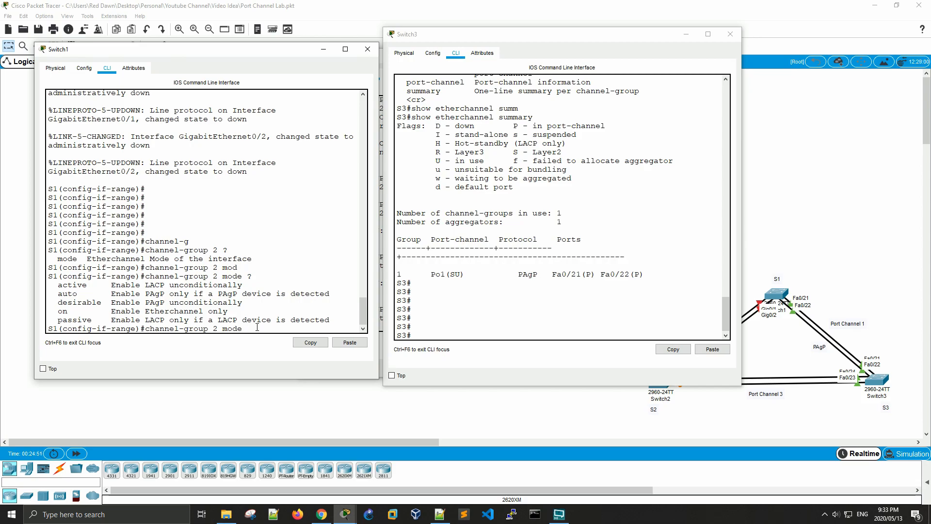
type("v")
key("Tab")
key("Return")
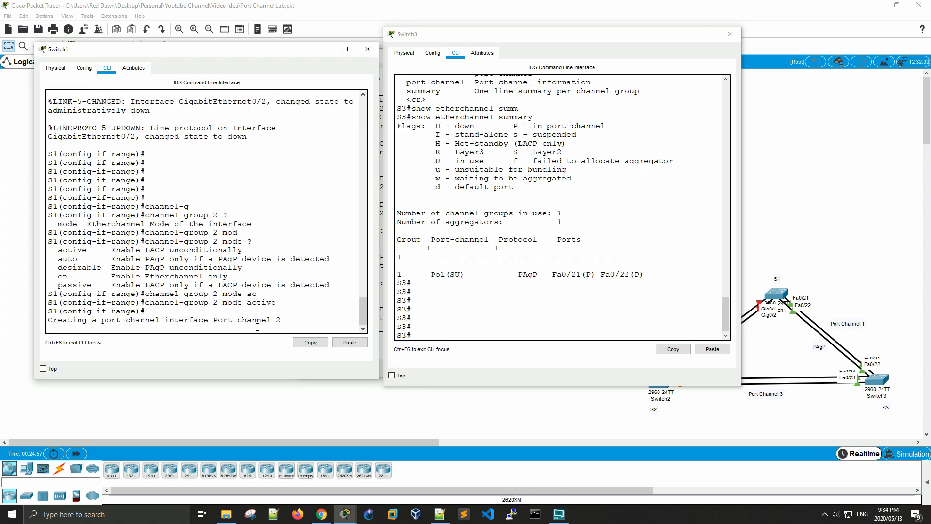
key("Return")
key("Return")
key("Return")
key("Return")
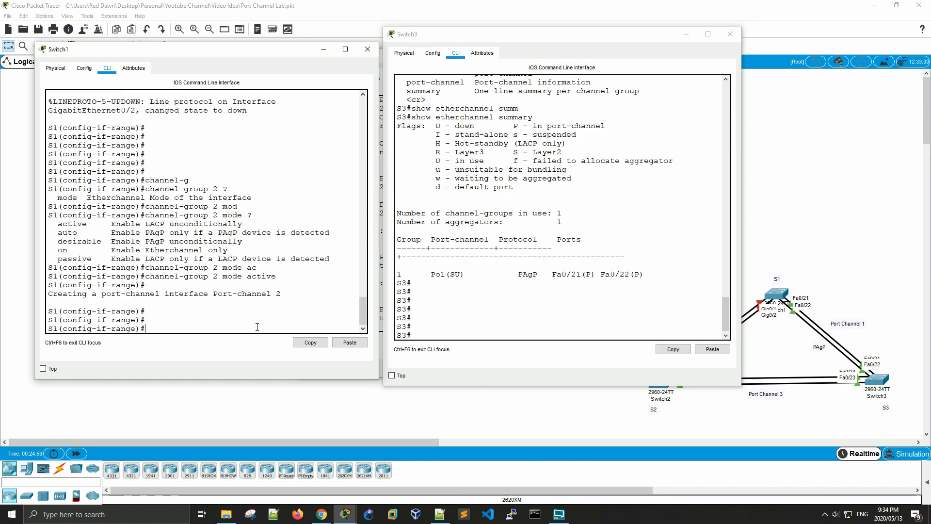
Re-enable the g0/1 - 2 interfaces on S1 with no shut and return to global configuration mode.
type("no shut")
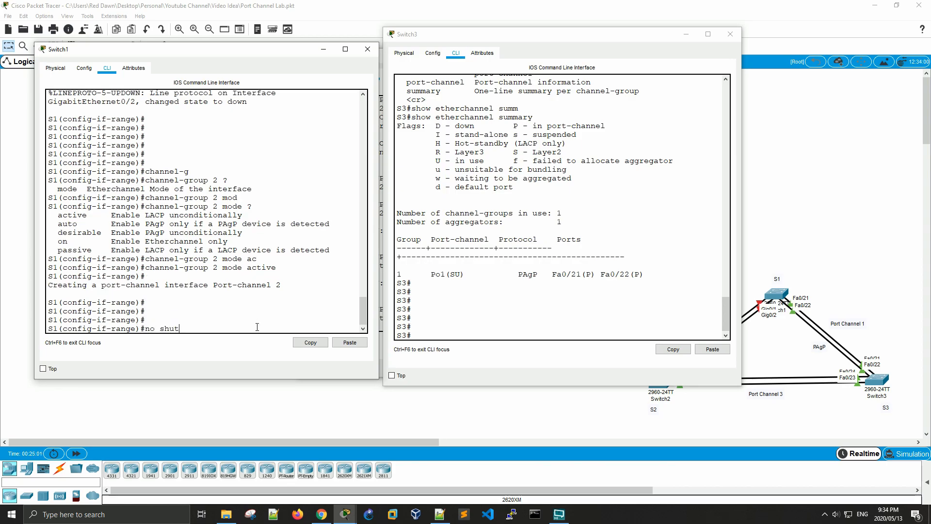
key("Return")
key("Return")
key("Return")
key("Return")
key("Return")
key("Return")
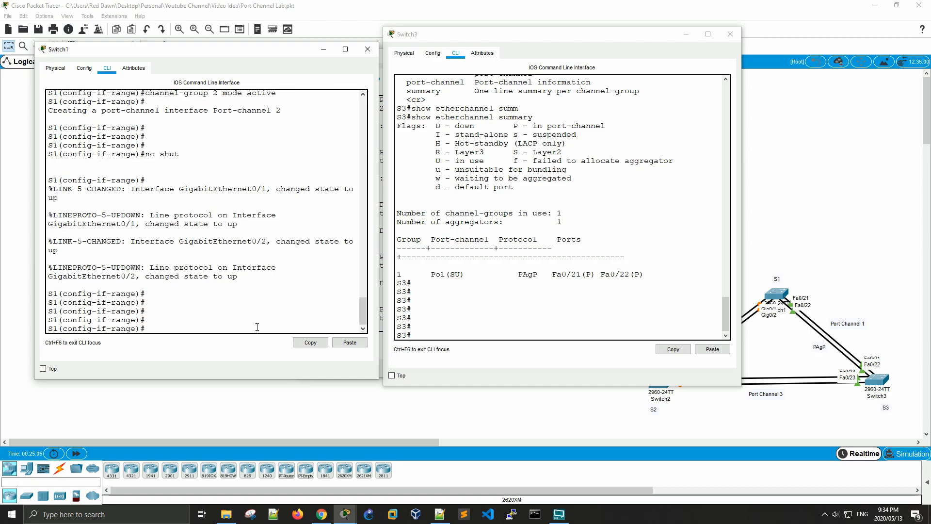
type("exit")
key("Return")
key("Return")
key("Return")
key("Return")
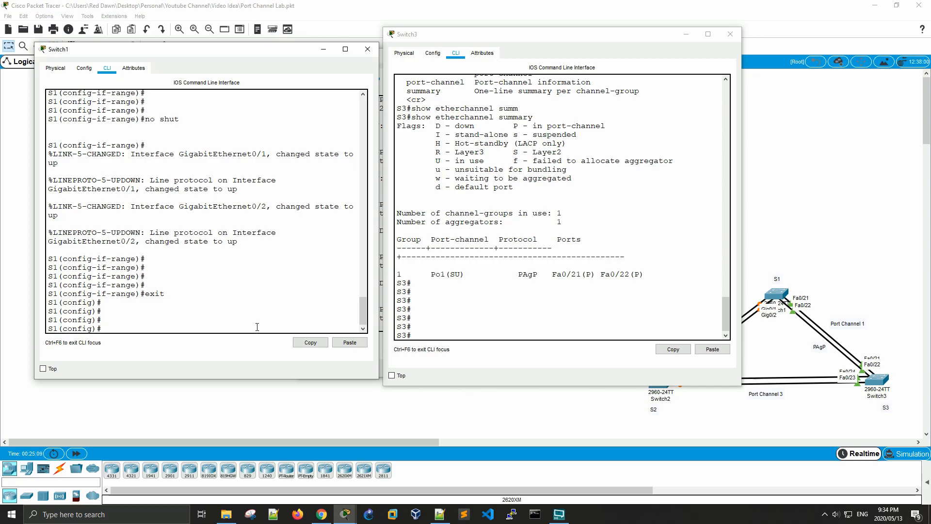
Open interface port-channel 2 on S1 for configuration.
type("inter")
key("Tab")
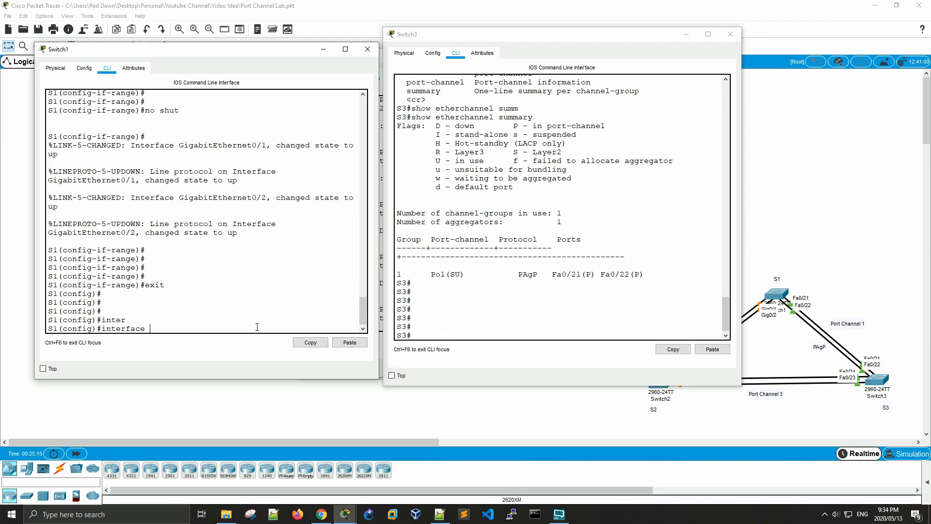
type("port-channel 2")
key("Tab")
type("2")
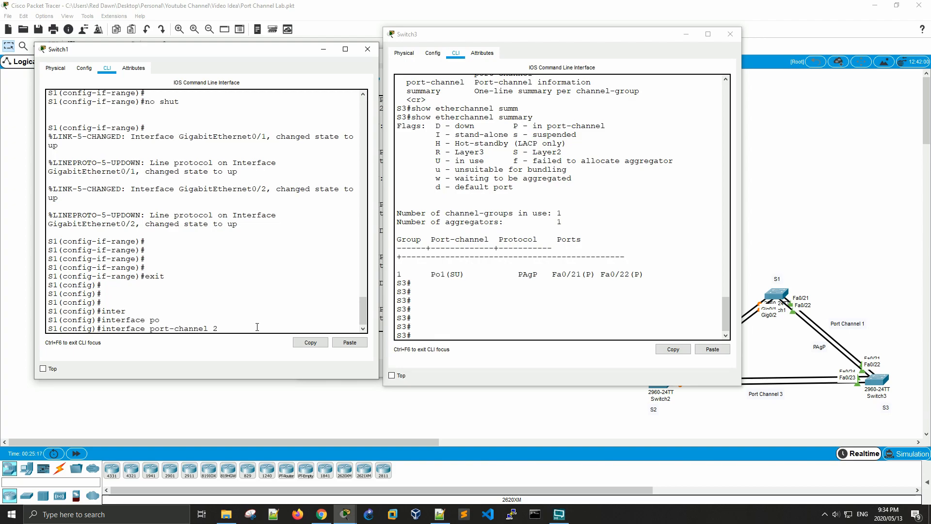
key("Return")
key("Return")
key("Return")
Set port-channel 2 on S1 to switchport mode trunk and return to global configuration mode.
type("swit")
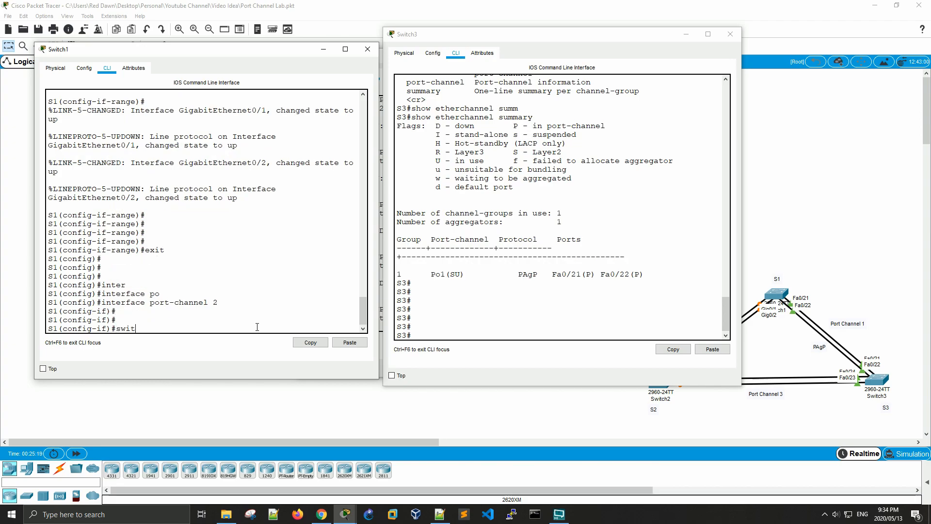
key("Tab")
type("mod")
key("Tab")
type("trunk")
key("Return")
key("Return")
key("Return")
key("Return")
key("Return")
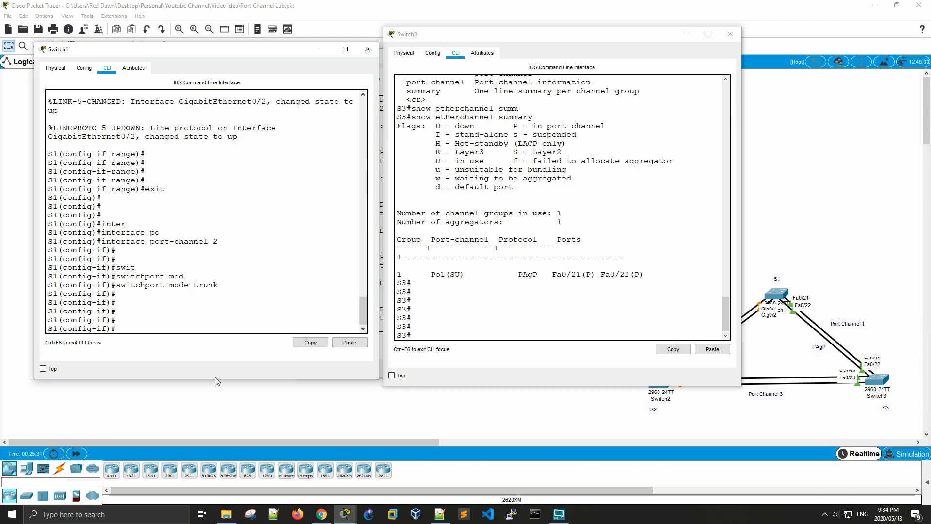
type("exit")
key("Return")
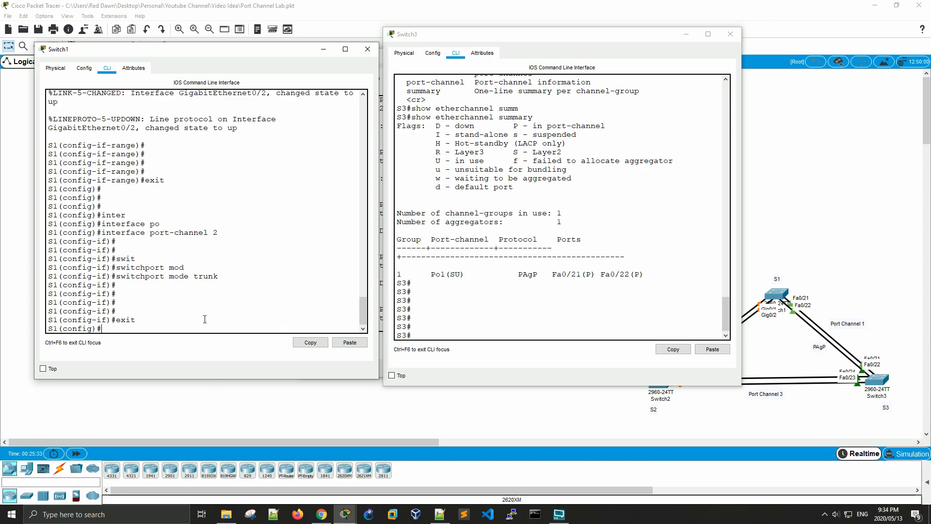
Bring the Switch2 command-line window to the front and move it between the Switch1 and Switch3 windows.
mouse_move(345, 515)
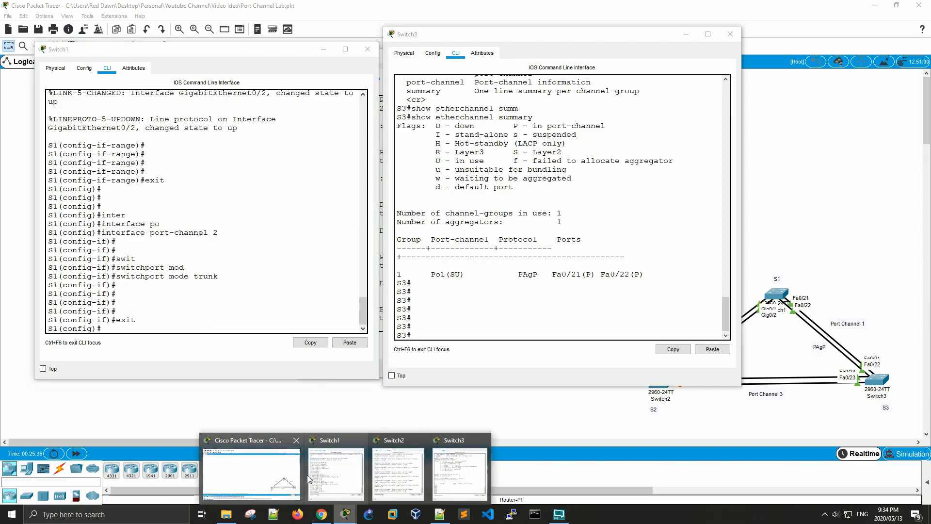
left_click(398, 463)
left_click_drag(389, 58, 323, 81)
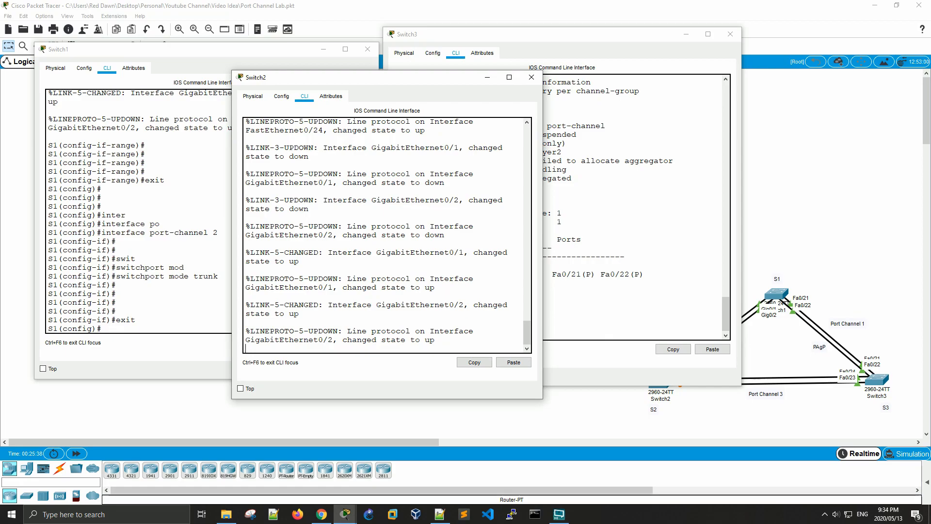
key("alt+Tab")
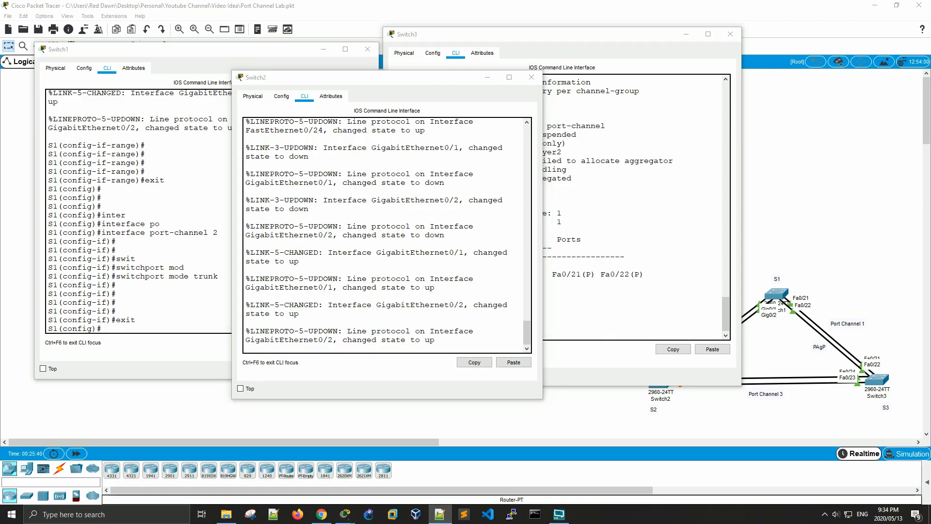
key("alt+Tab")
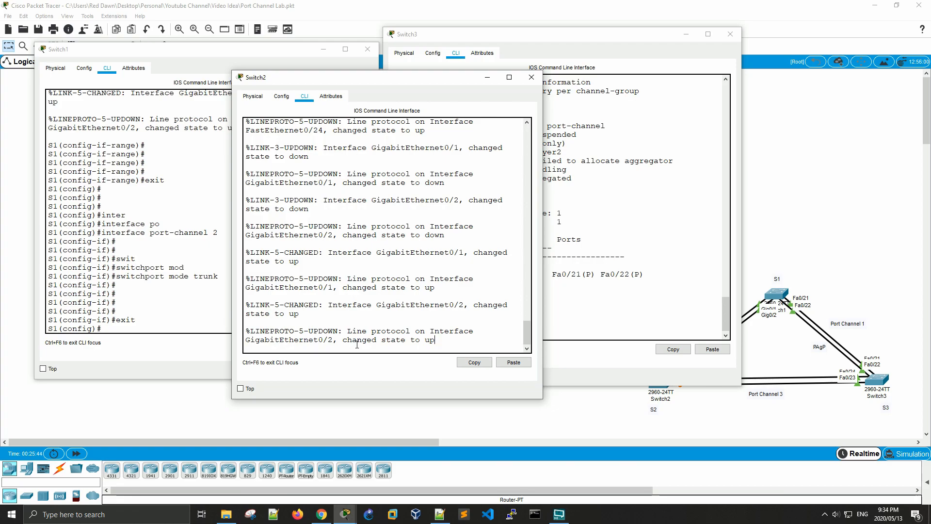
Enter global configuration mode on S2.
key("Return")
key("Return")
key("Return")
key("Return")
type("conf t")
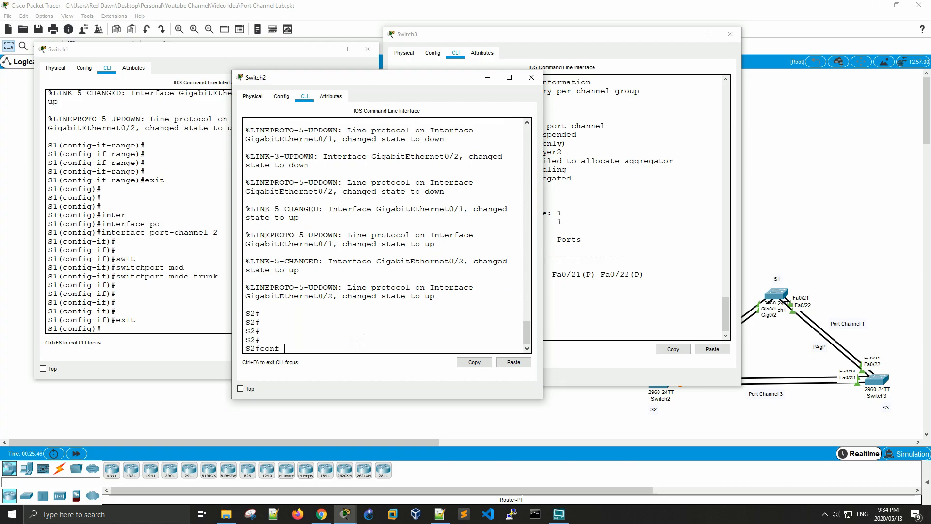
key("Return")
key("Return")
key("Return")
key("Return")
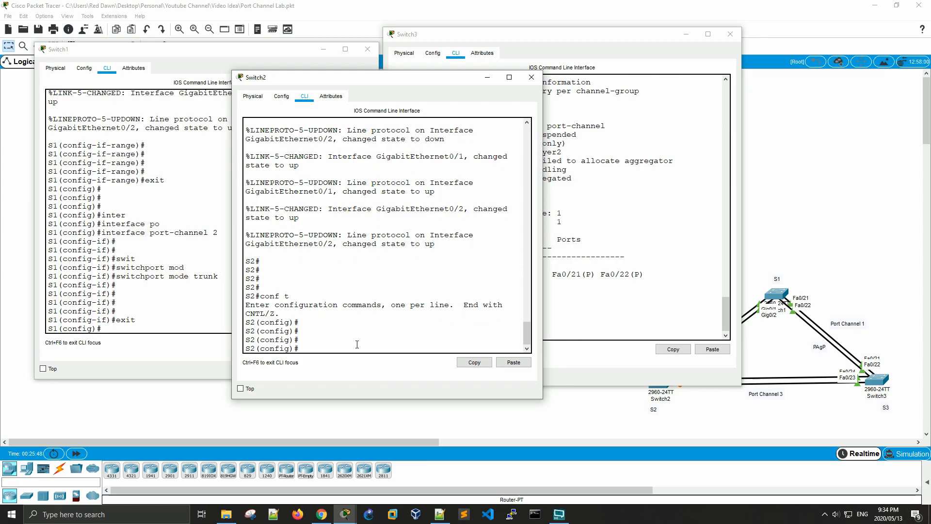
Open the interface range g0/1 - 2 on S2 for configuration.
type("inter")
key("Tab")
type("r")
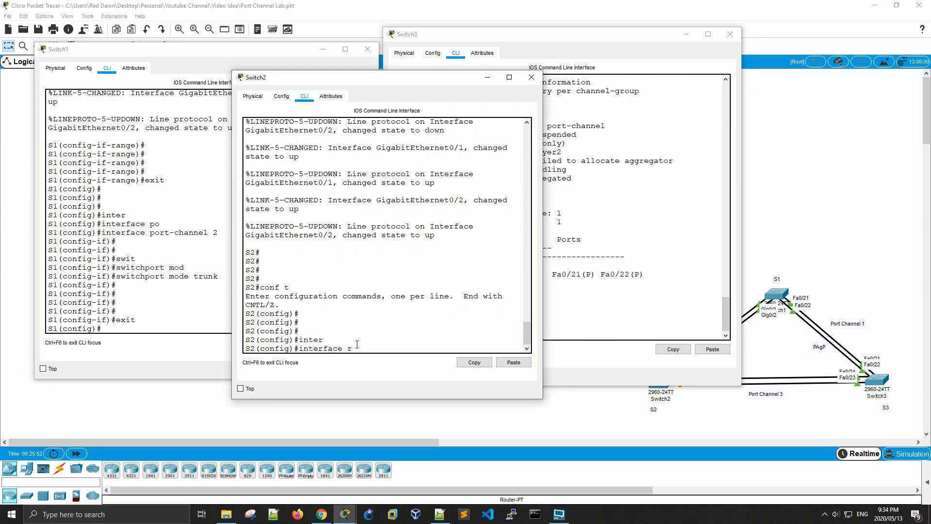
key("Tab")
type("g")
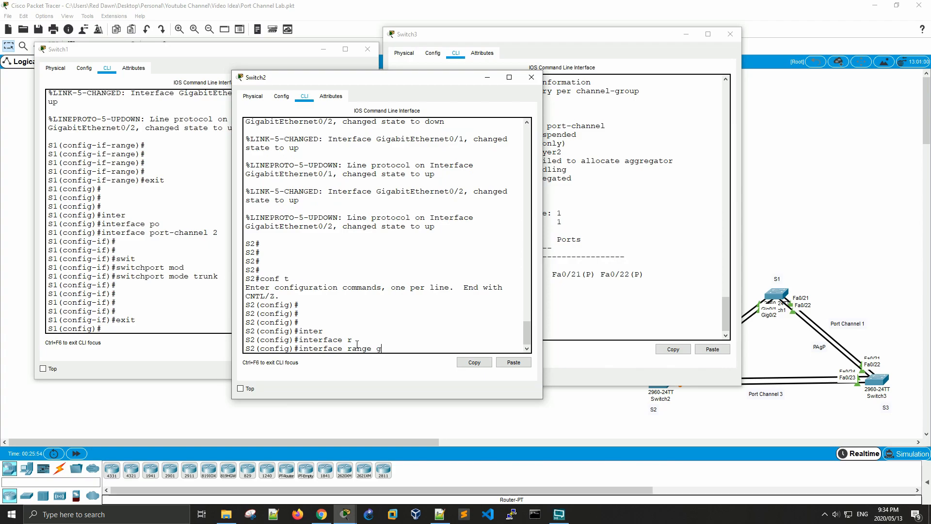
type("0/1 - 2")
key("Return")
key("Return")
key("Return")
key("Return")
key("Return")
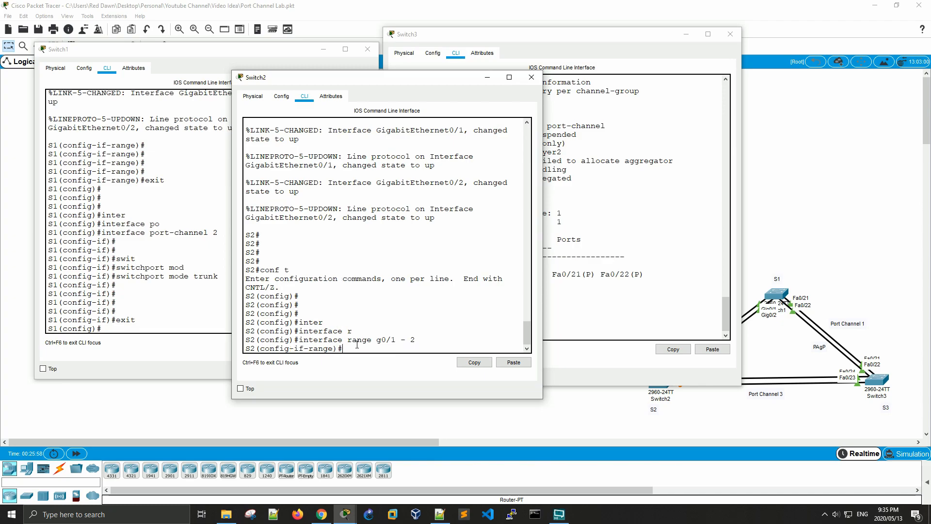
type("channel-g")
key("Tab")
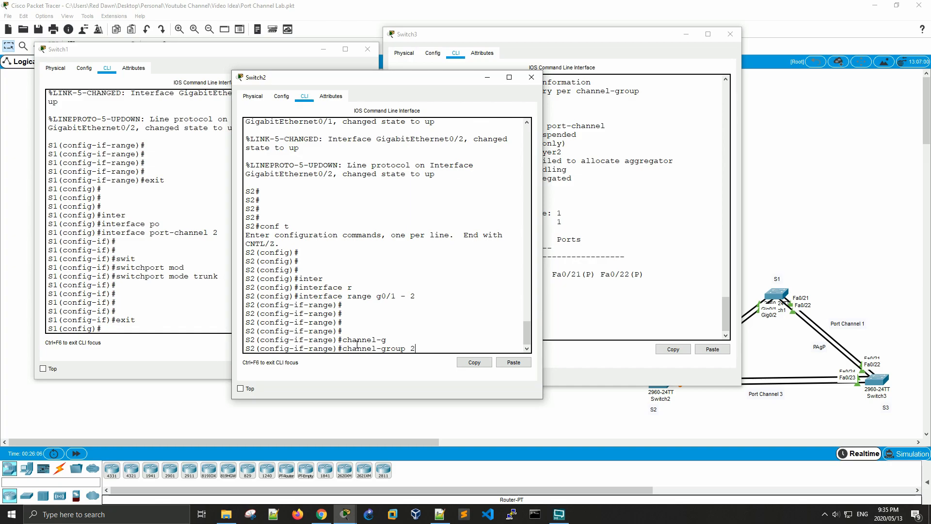
key("BackSpace")
key("BackSpace")
key("BackSpace")
key("BackSpace")
key("BackSpace")
key("BackSpace")
key("BackSpace")
key("BackSpace")
key("BackSpace")
key("BackSpace")
key("BackSpace")
key("BackSpace")
key("BackSpace")
key("BackSpace")
key("BackSpace")
Shut down the g0/1 - 2 interface range on S2.
type("shut")
key("Return")
key("Return")
key("Return")
key("Return")
key("Return")
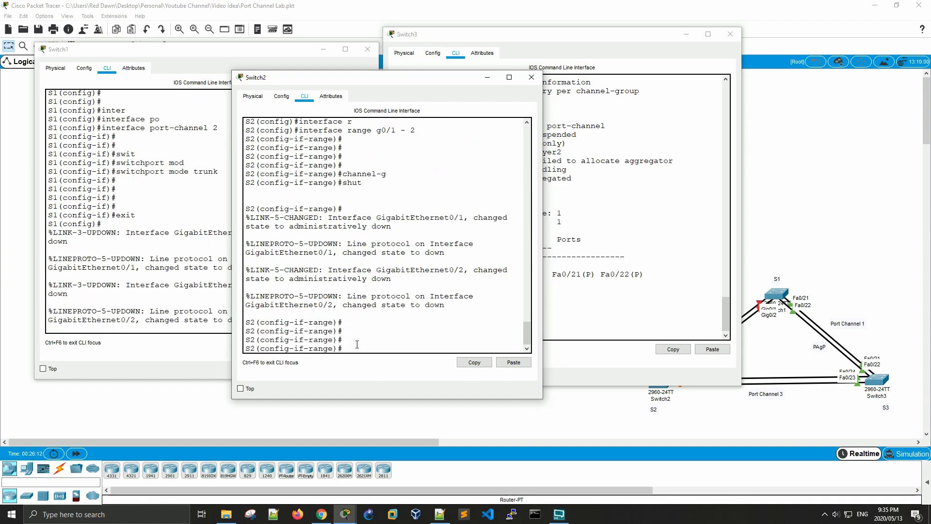
key("Return")
Assign the g0/1 - 2 range on S2 to channel-group 2 in mode active and return to global configuration mode.
type("chann")
key("Tab")
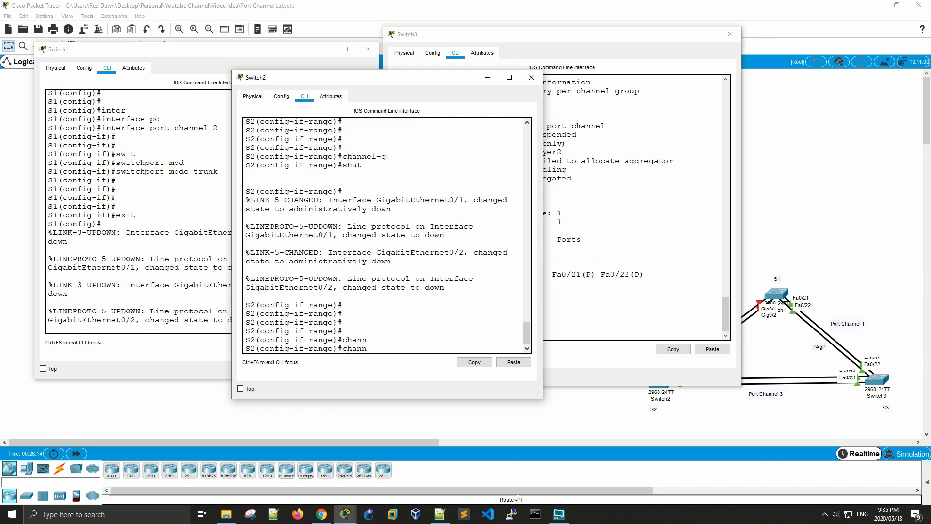
type("el-g")
key("Tab")
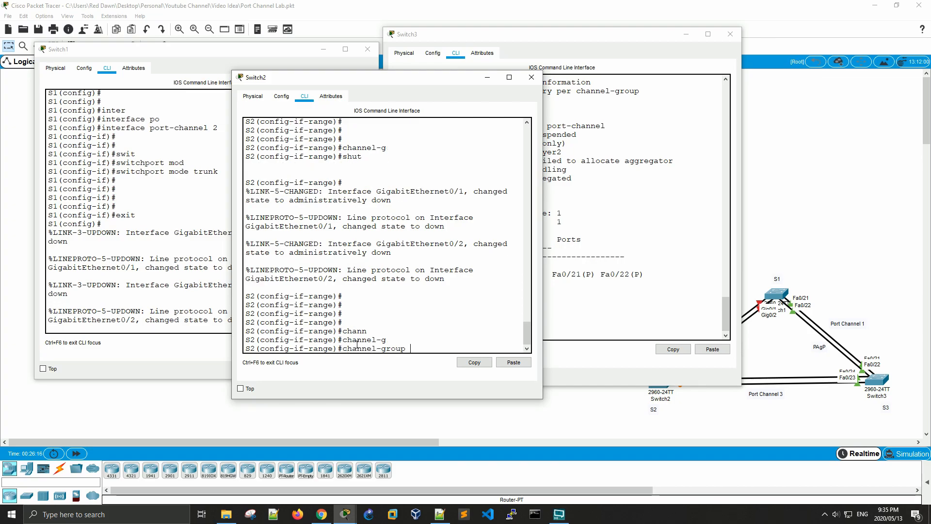
type("2")
type(" ?")
type("moe")
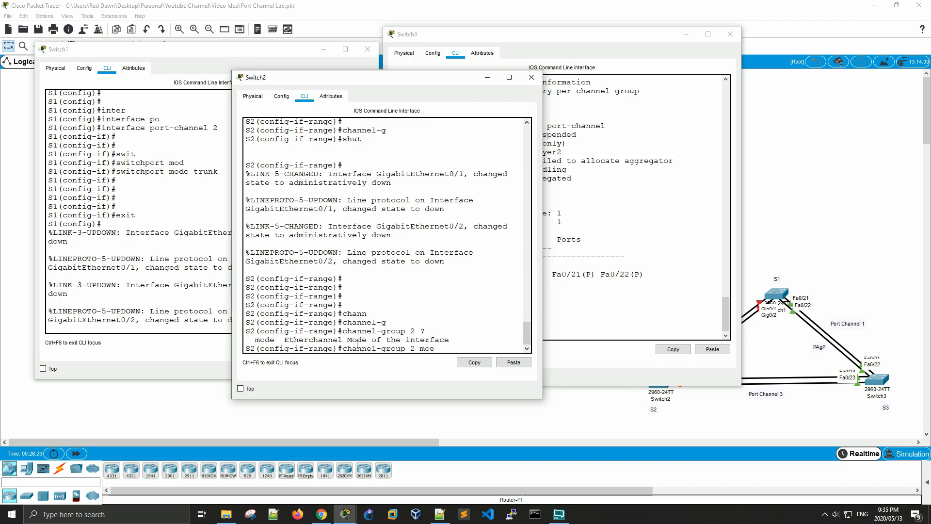
key("BackSpace")
type("d")
key("Tab")
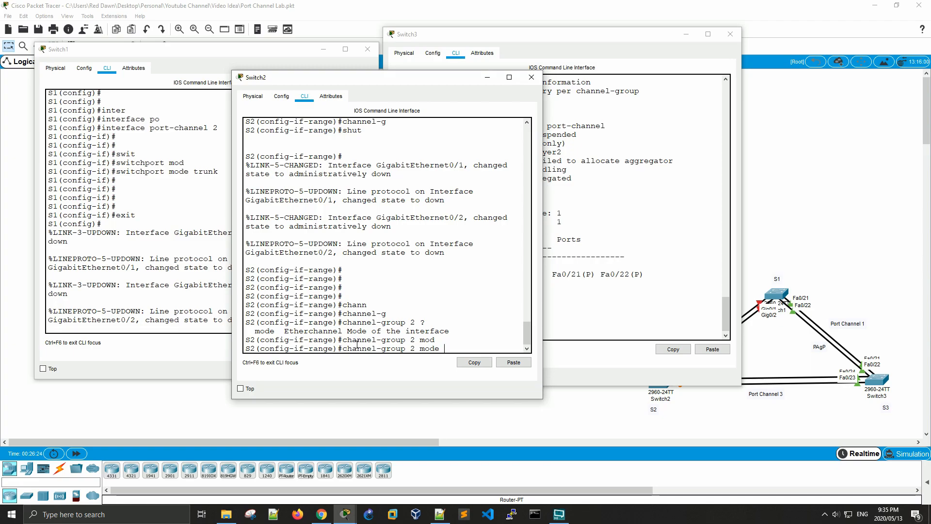
type("ac")
key("Tab")
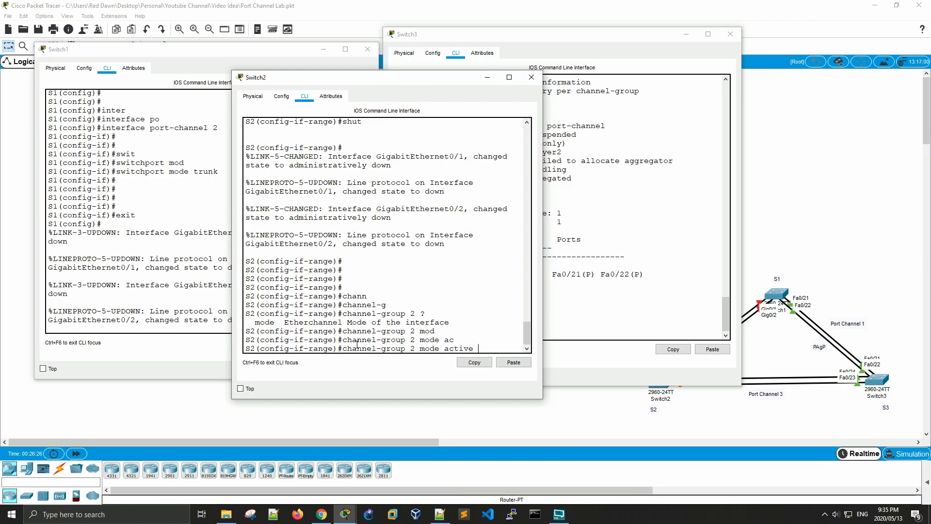
key("Return")
key("Return")
key("Return")
key("Return")
key("Return")
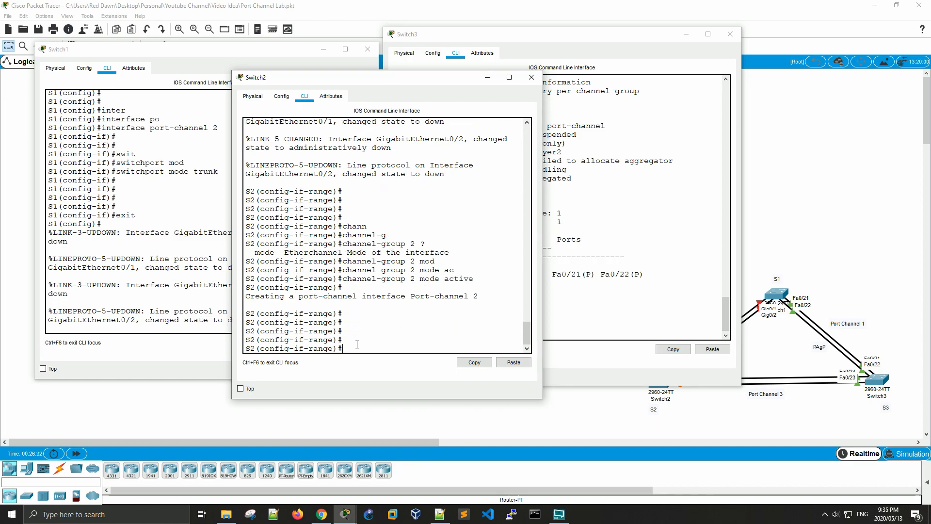
key("Return")
key("Return")
type("exit")
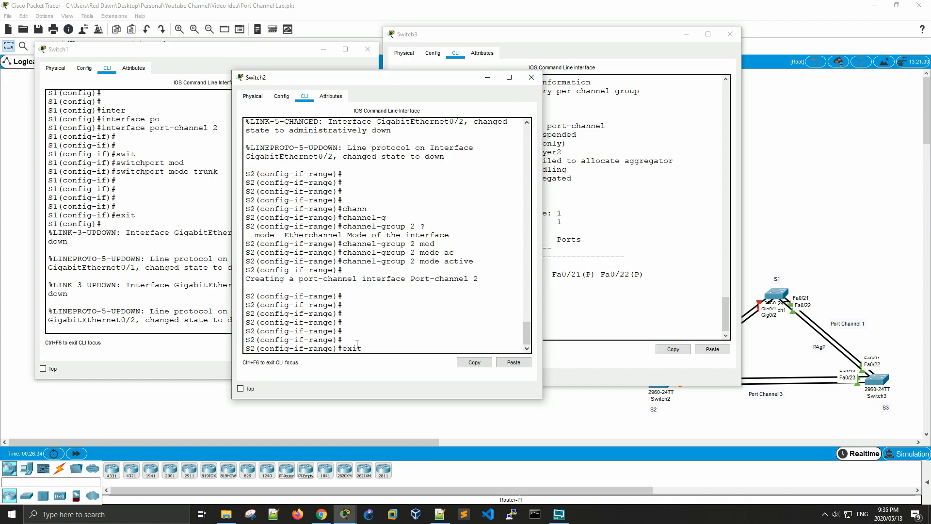
key("Return")
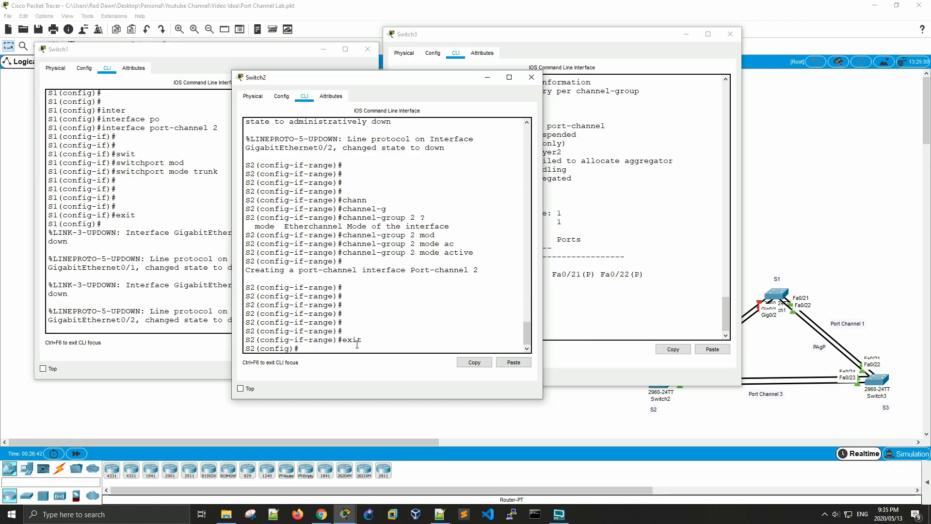
Re-enable the g0/1 - 2 interface range on S2 with no shut and return to global configuration mode.
key("Up")
key("Up")
key("Up")
key("Up")
key("Return")
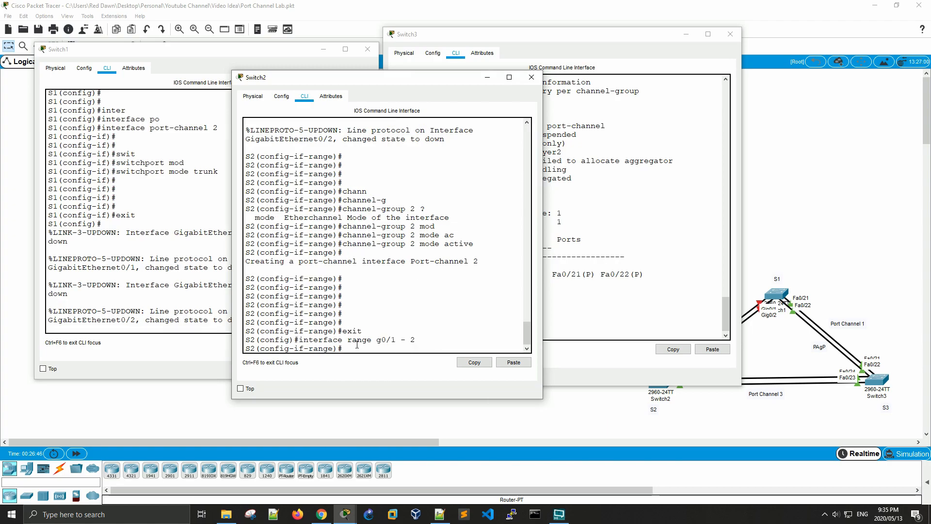
type("no shut")
key("Return")
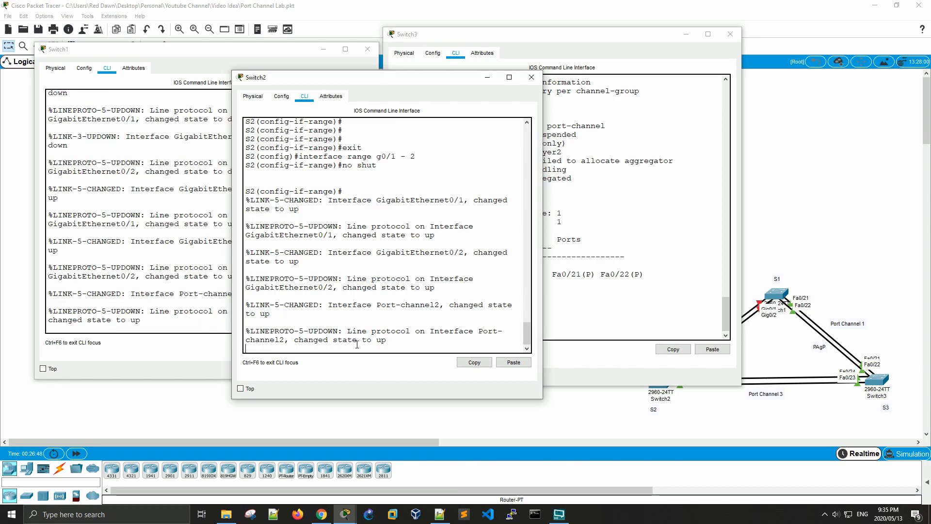
key("Return")
key("Return")
type("ex")
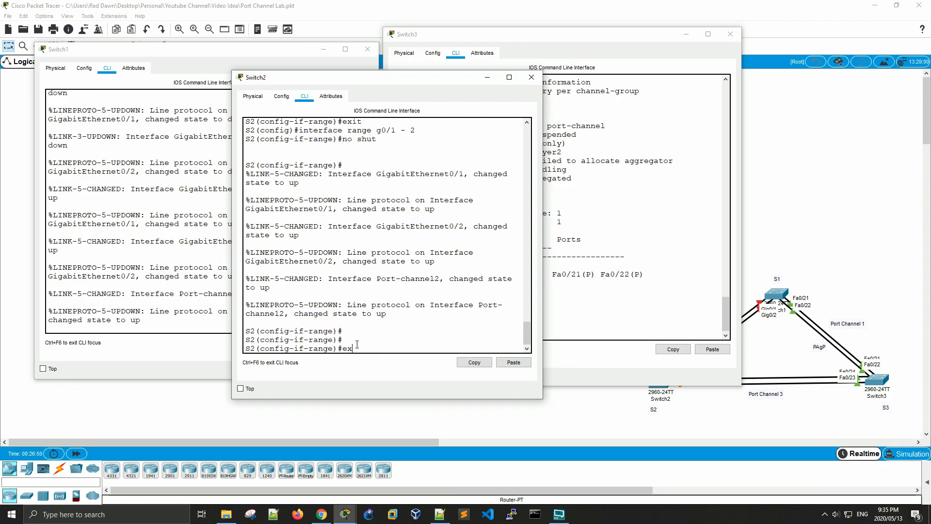
type("it")
key("Return")
key("Return")
key("Return")
key("Return")
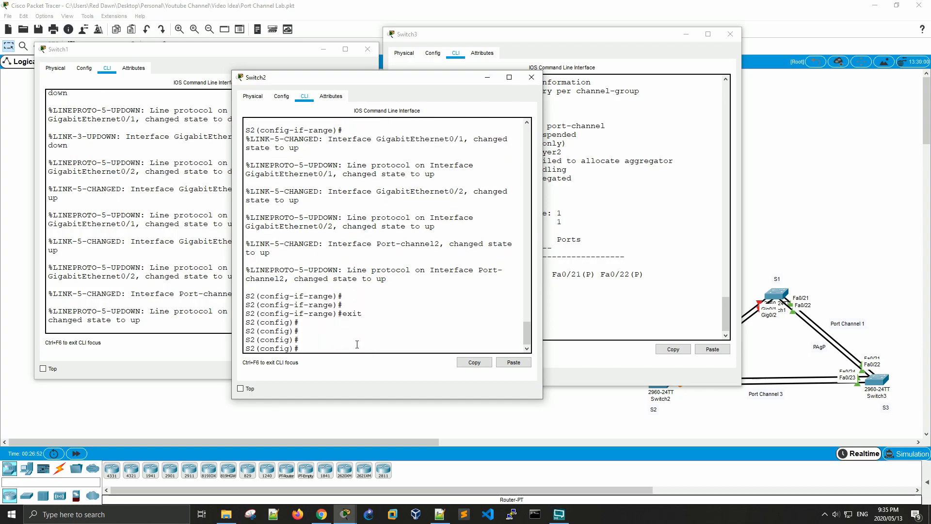
Open interface port-channel 2 on S2 for configuration.
type("inter")
key("Tab")
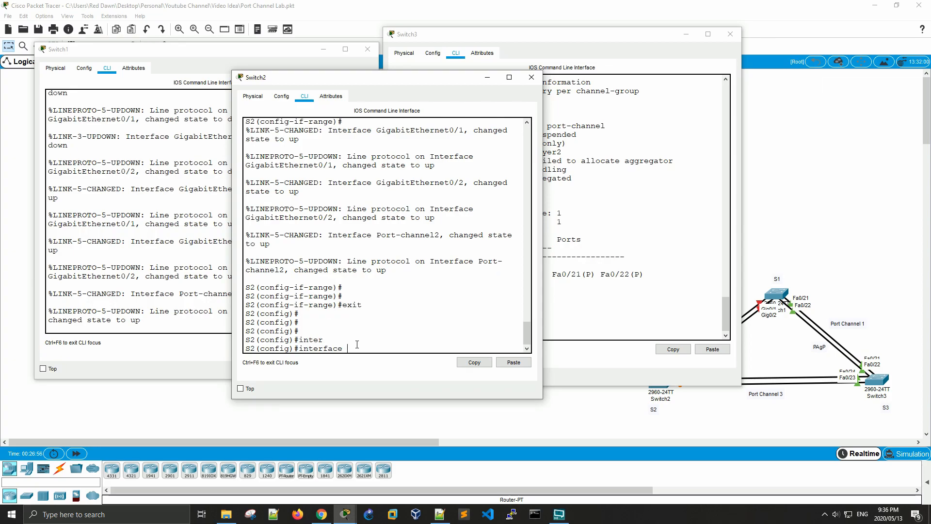
type("ran")
key("Tab")
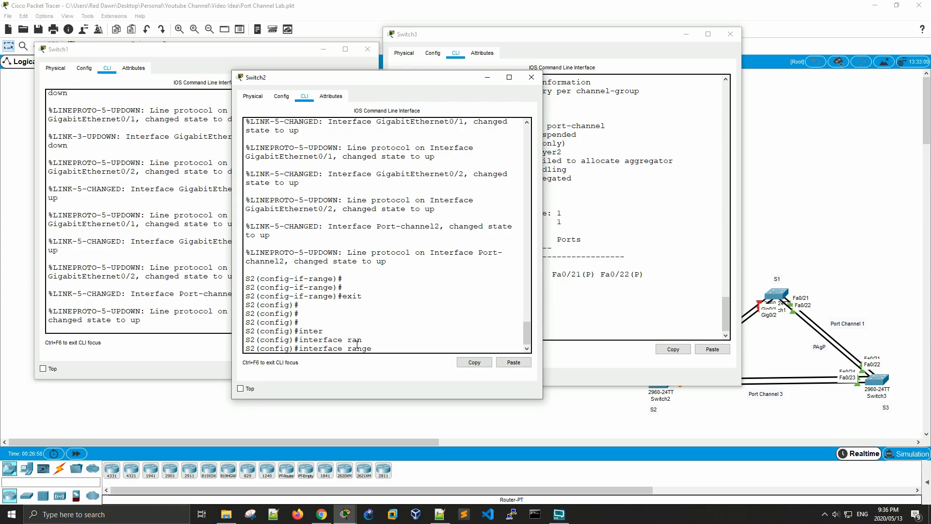
key("BackSpace")
key("BackSpace")
key("BackSpace")
key("BackSpace")
key("BackSpace")
type("port")
key("Tab")
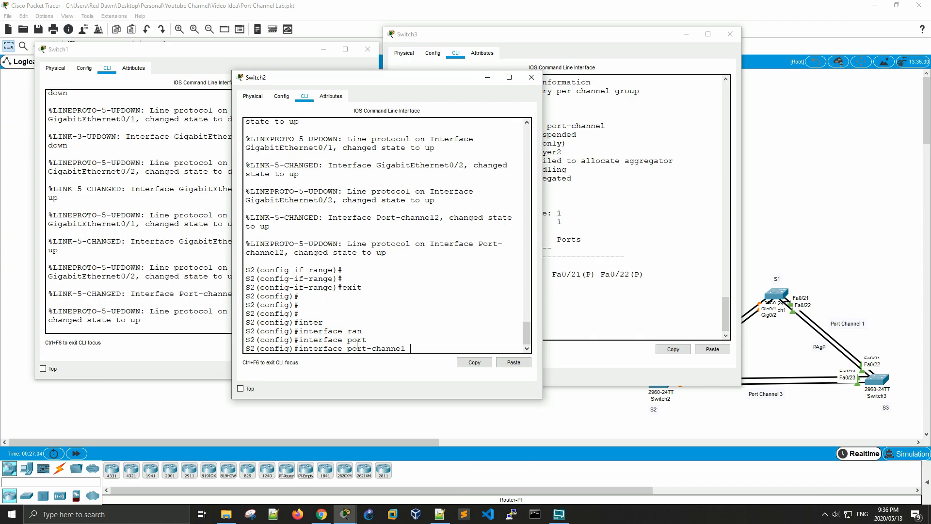
type("2")
key("Return")
Set port-channel 2 on S2 to switchport mode trunk and return to global configuration mode.
type("swit")
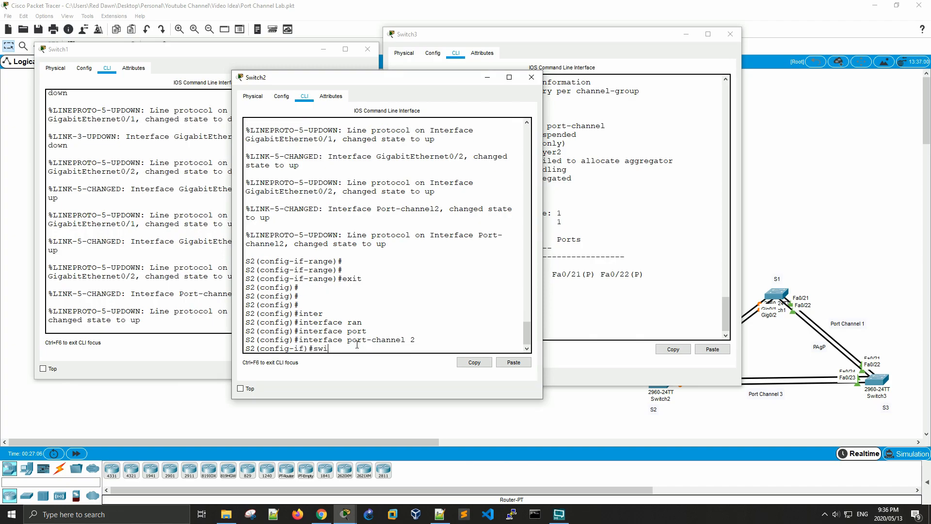
key("Tab")
type("mode trunk")
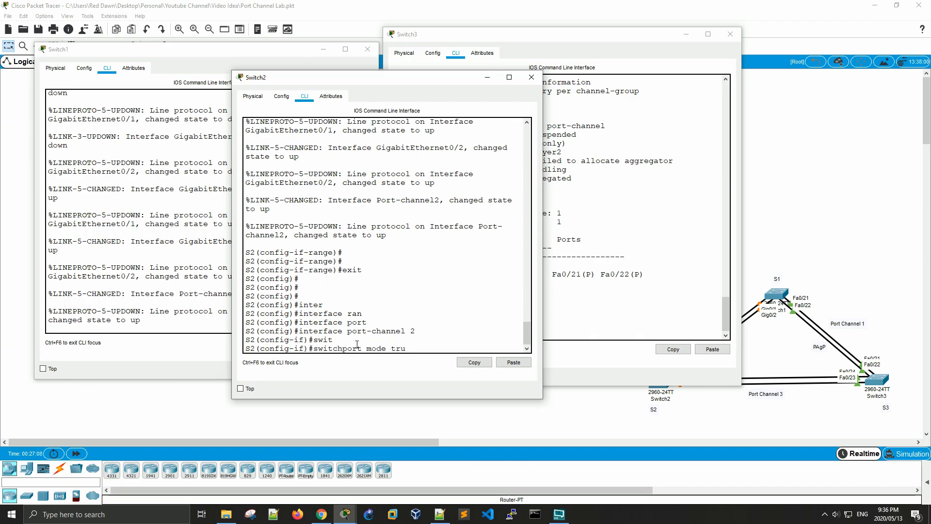
key("Return")
key("Return")
key("Return")
key("Return")
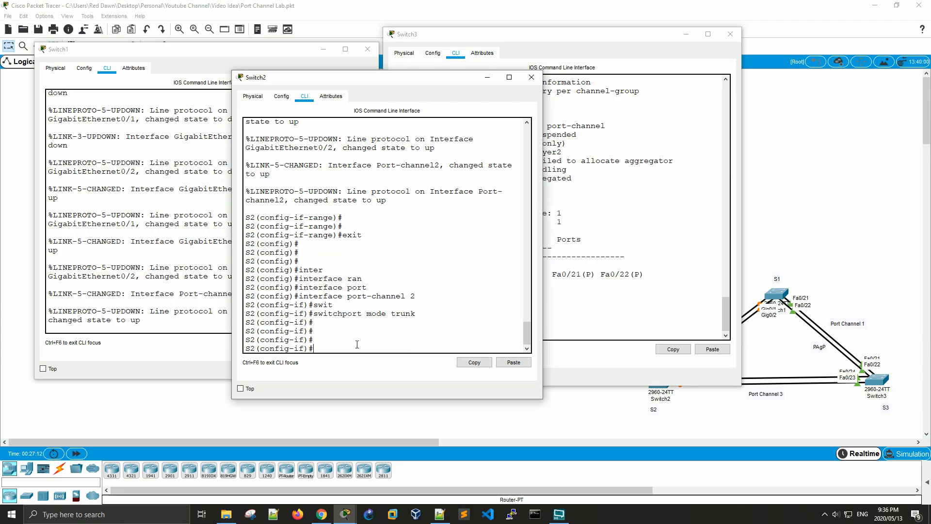
key("Return")
key("Return")
type("exit")
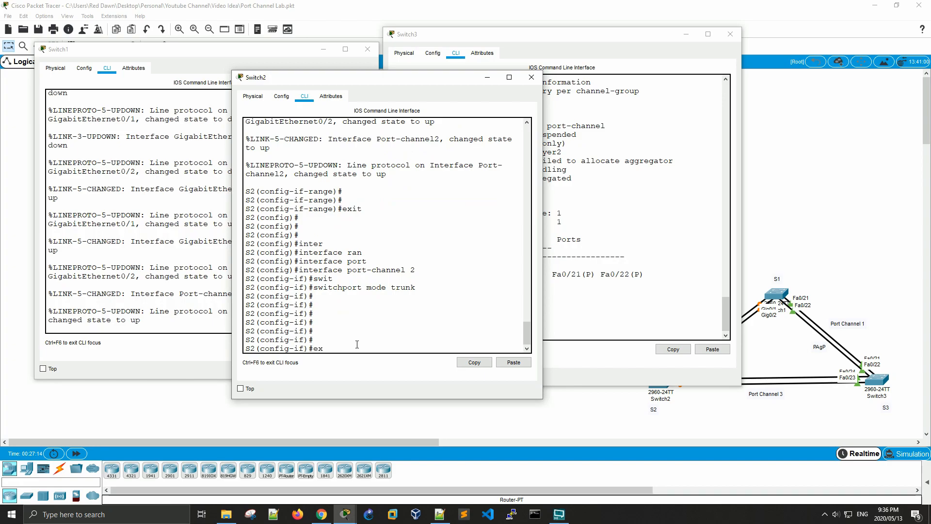
key("Return")
key("Return")
key("Return")
type("show e")
key("BackSpace")
key("BackSpace")
key("BackSpace")
key("BackSpace")
key("BackSpace")
key("BackSpace")
Display the EtherChannel summary on S2 from global configuration mode.
type("do show ether")
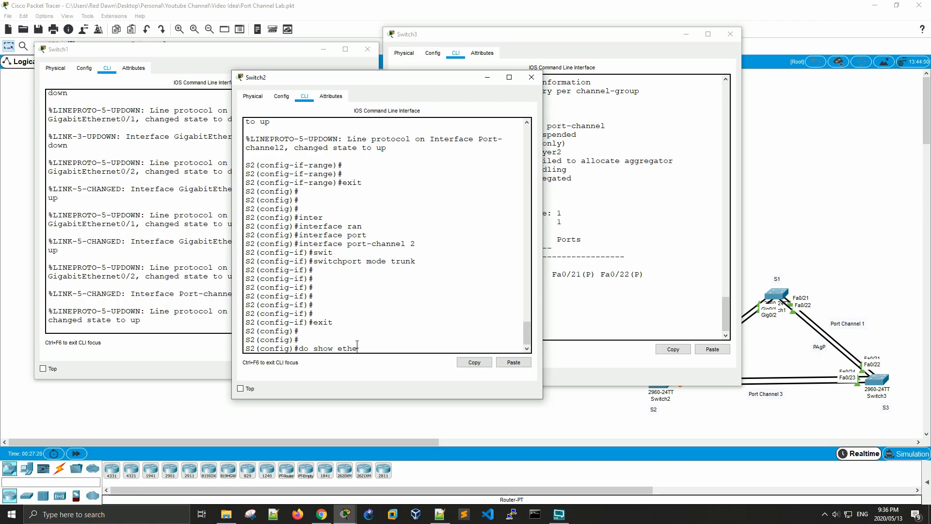
type("channel summary")
key("Return")
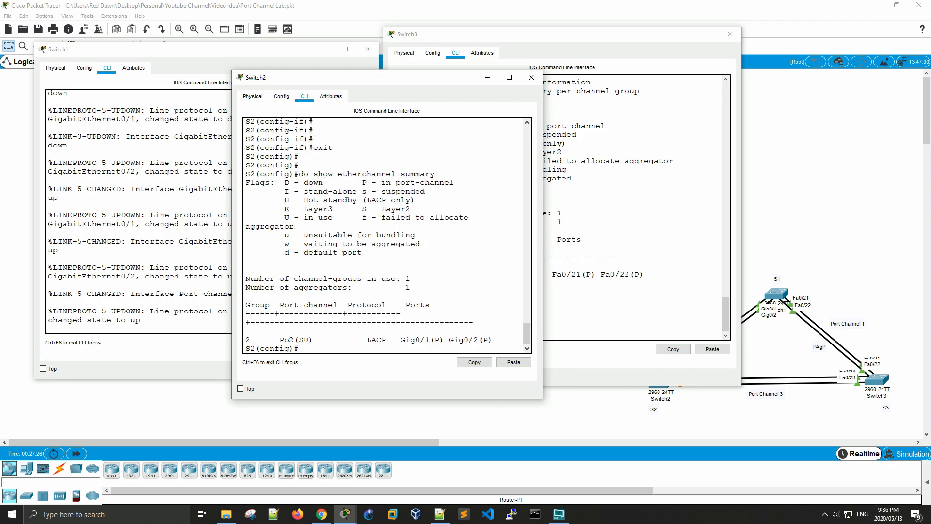
key("Return")
key("Return")
key("Return")
key("Return")
key("Return")
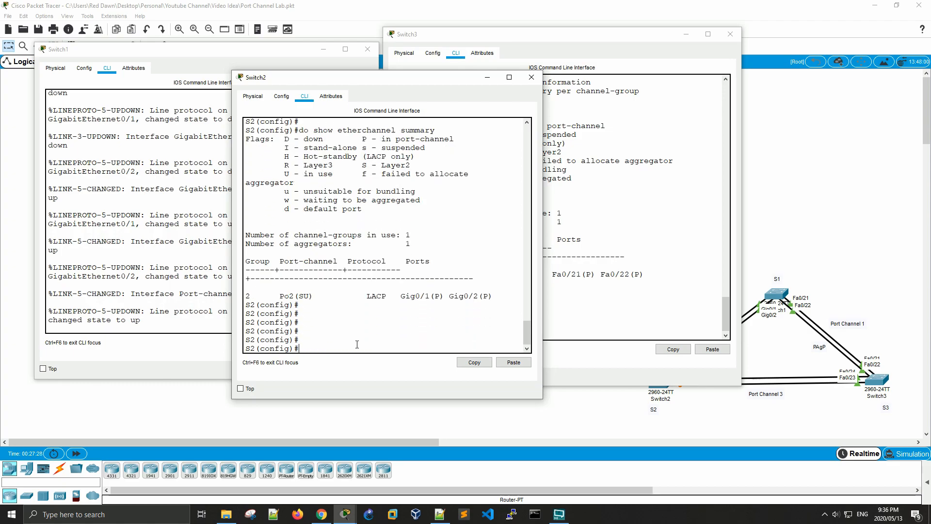
Compare the protocol and port entries in the EtherChannel summaries of S2 and S3.
left_click_drag(361, 296, 421, 296)
left_click(607, 280)
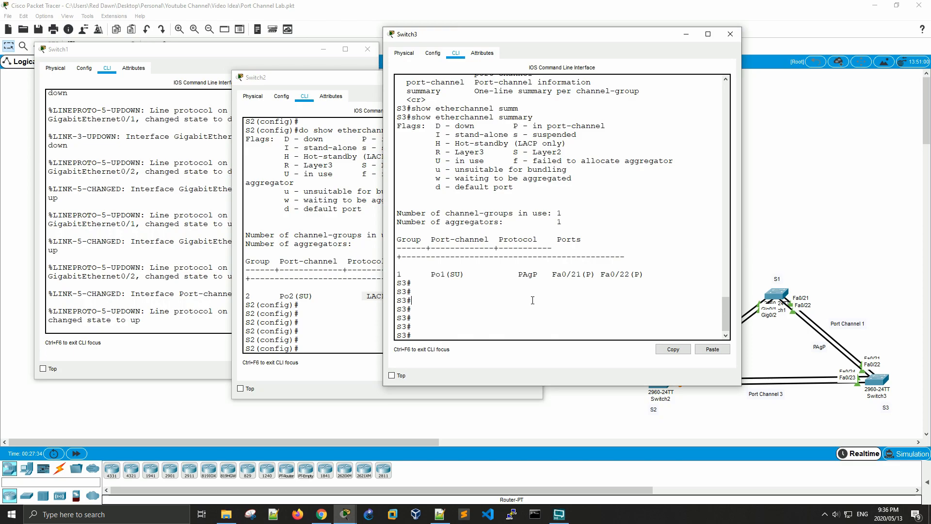
left_click_drag(648, 276, 519, 277)
left_click(519, 277)
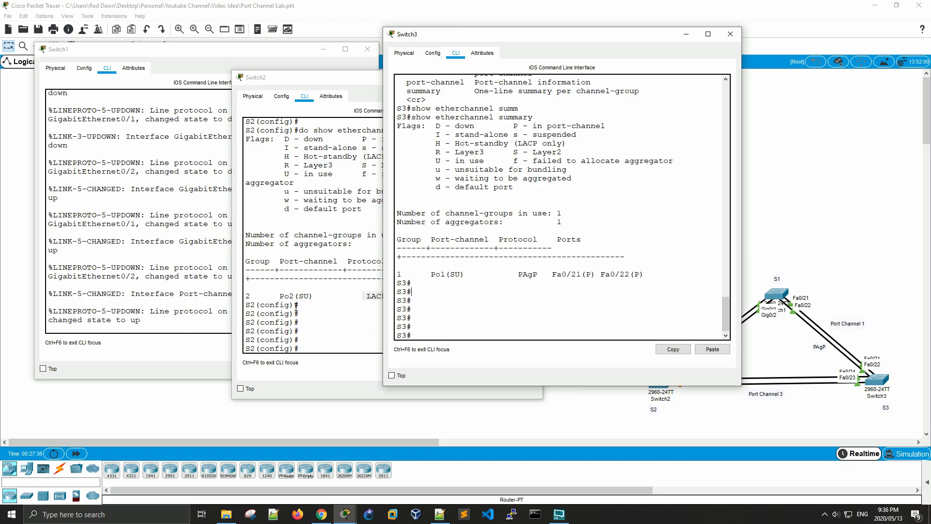
left_click(294, 305)
key("alt+Tab")
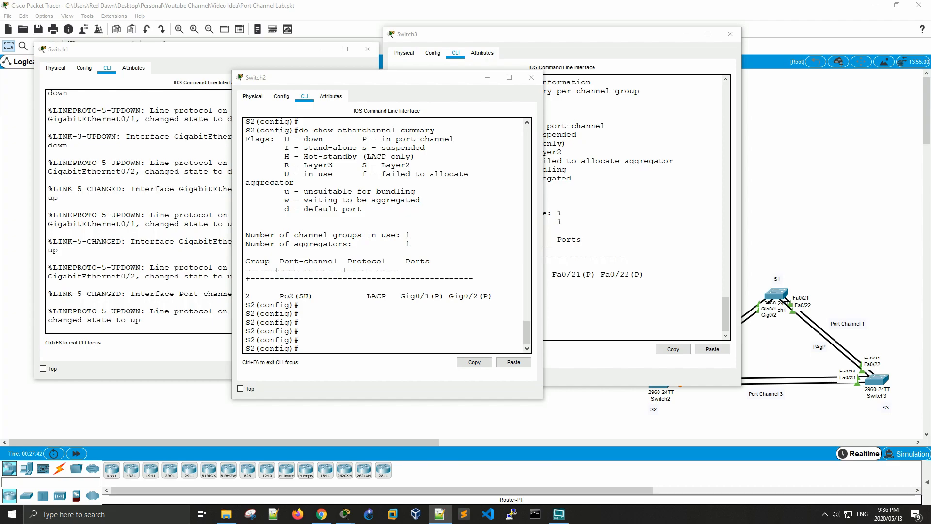
Open interface range fastEthernet 0/23 - 24 on S2 for configuration.
left_click(435, 329)
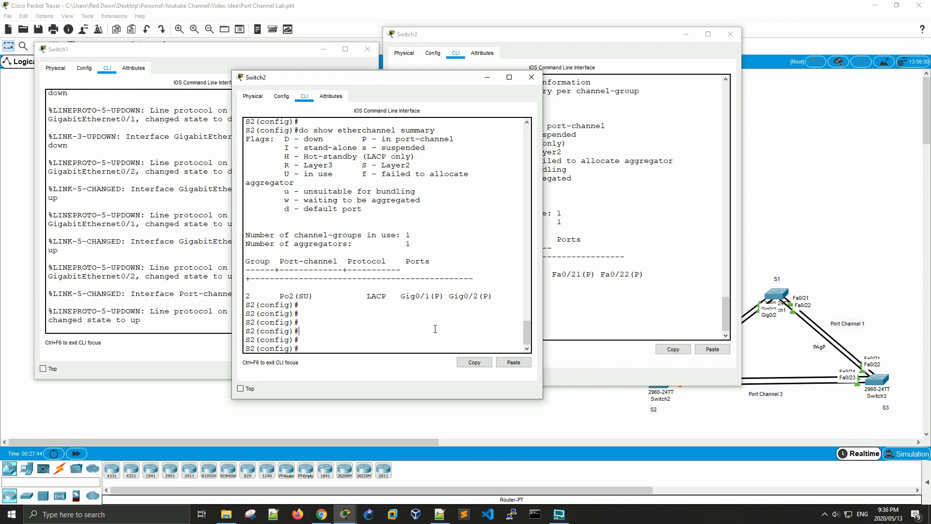
key("Return")
key("Return")
key("Return")
key("Return")
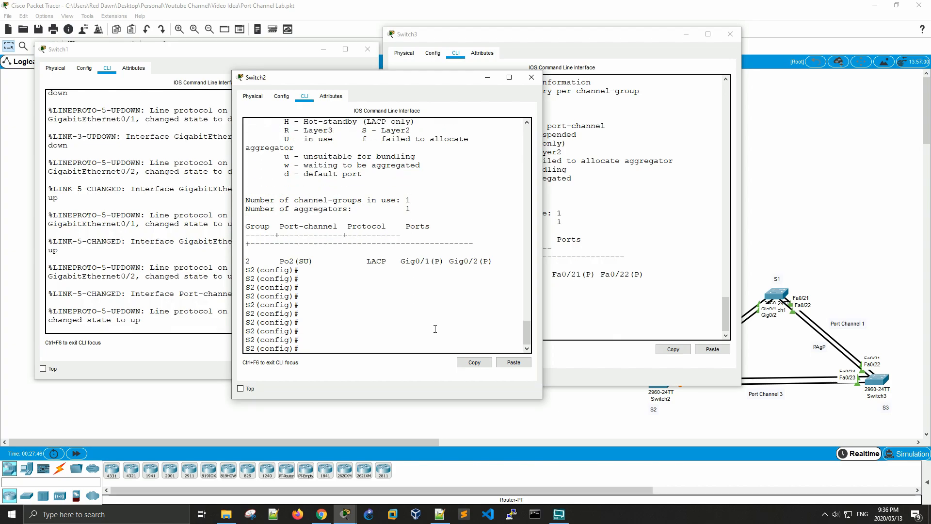
type("inter")
key("Tab")
type("r")
key("Tab")
type("f")
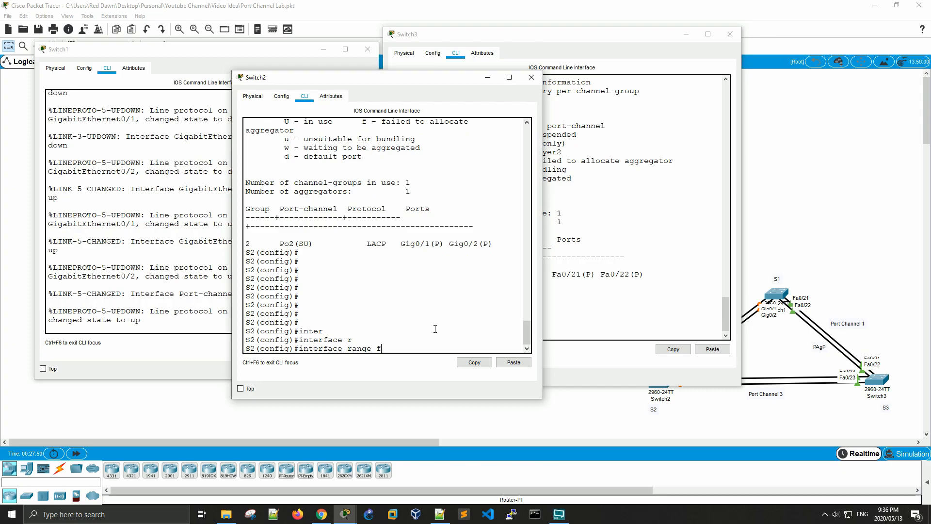
key("Tab")
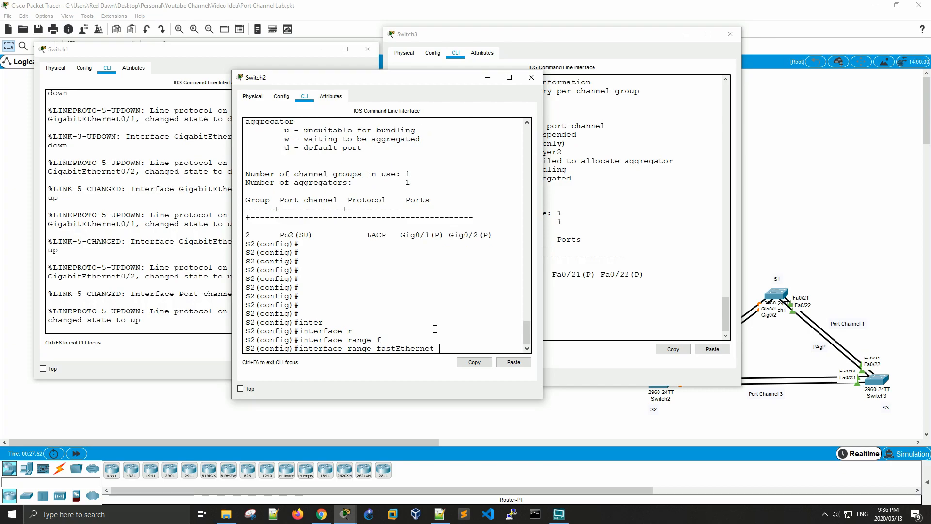
type("0/23")
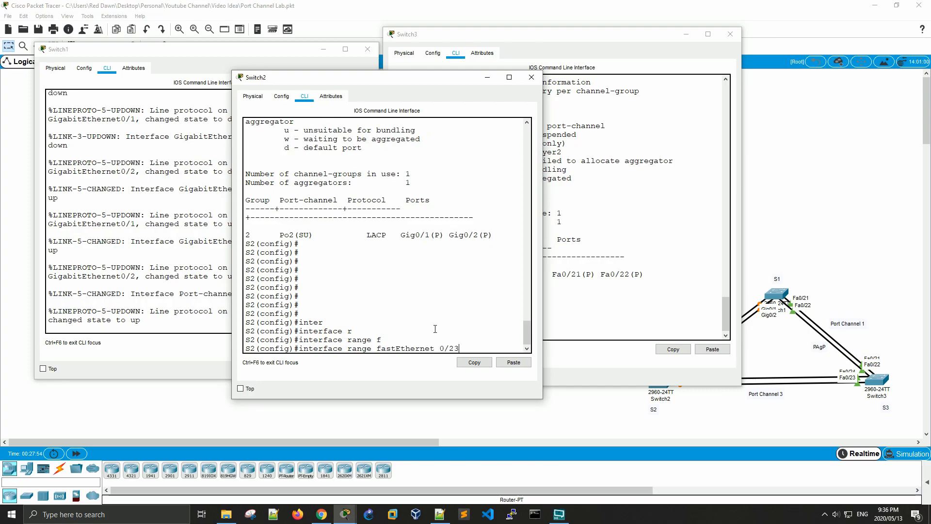
type(" - 24")
key("Return")
key("Return")
key("Return")
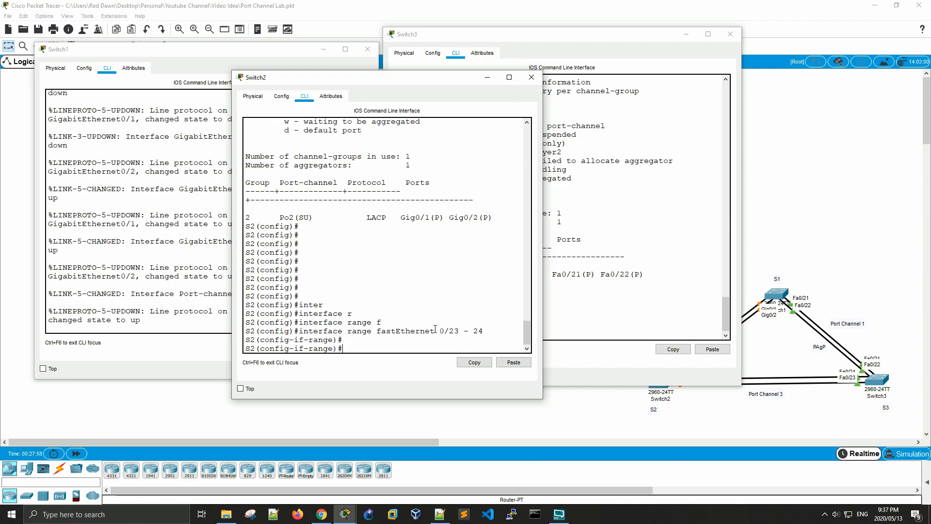
Shut down the selected FastEthernet 0/23 - 24 ports on S2.
type("shut")
key("Return")
key("Return")
key("Return")
key("Return")
key("Return")
key("Return")
key("Return")
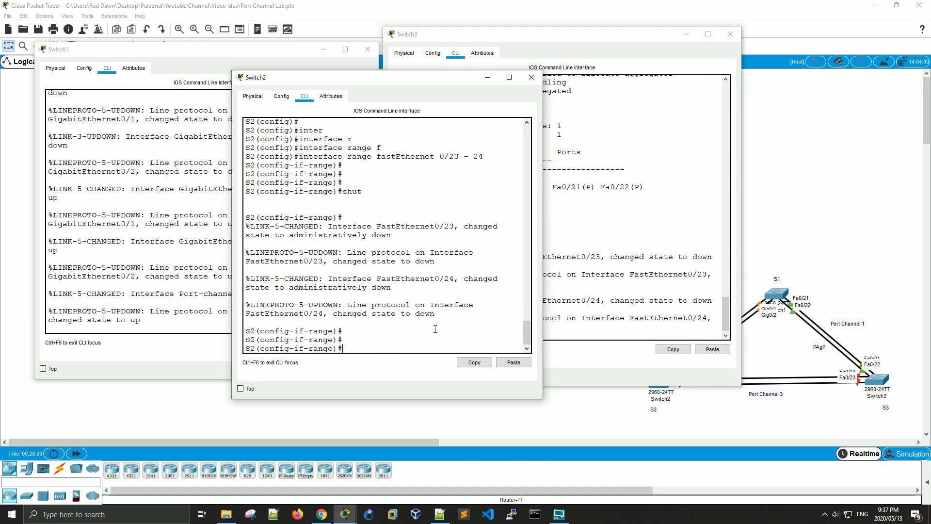
Try to assign the S2 port range to channel-group 3 without specifying a mode.
type("ch")
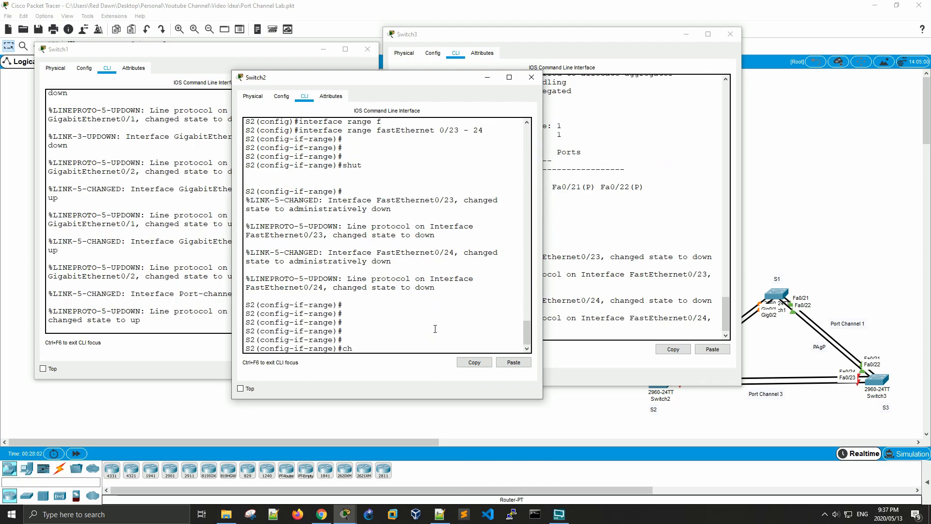
type("annel-grou")
key("Tab")
type("3")
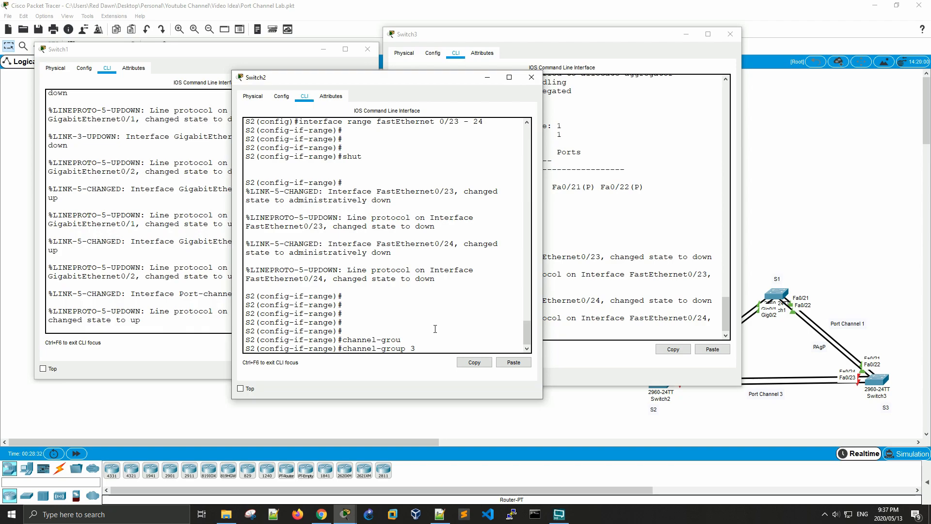
key("Return")
key("Return")
key("Return")
List the available EtherChannel modes for channel-group 3 on S2.
key("Up")
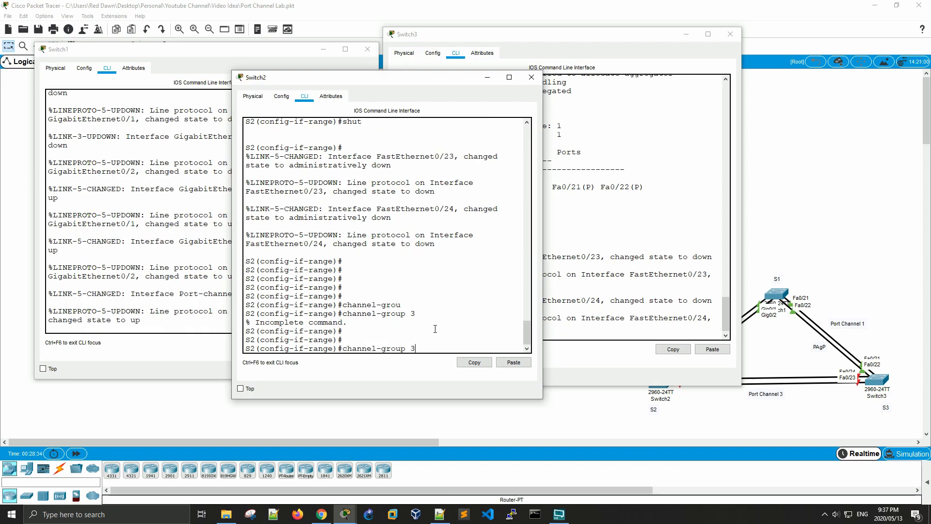
type("mod")
key("Tab")
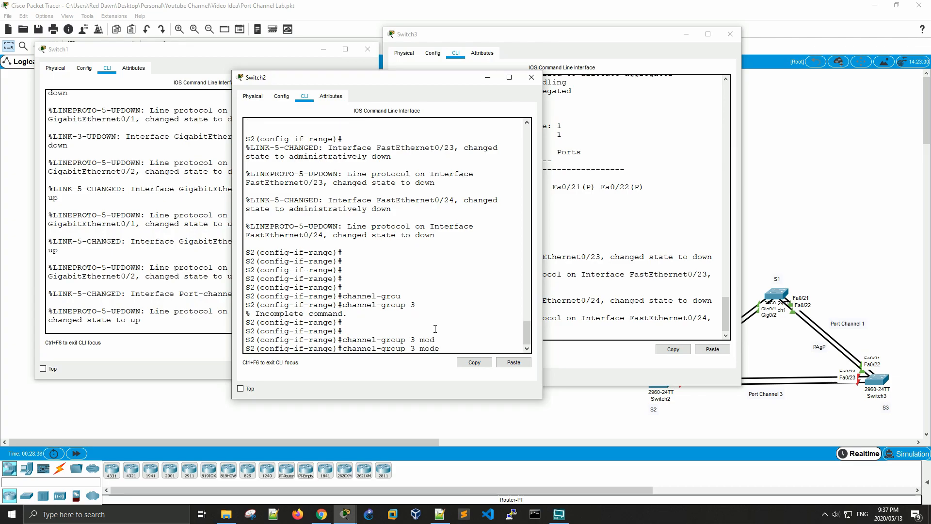
type("pas")
key("BackSpace")
key("BackSpace")
key("BackSpace")
type("?")
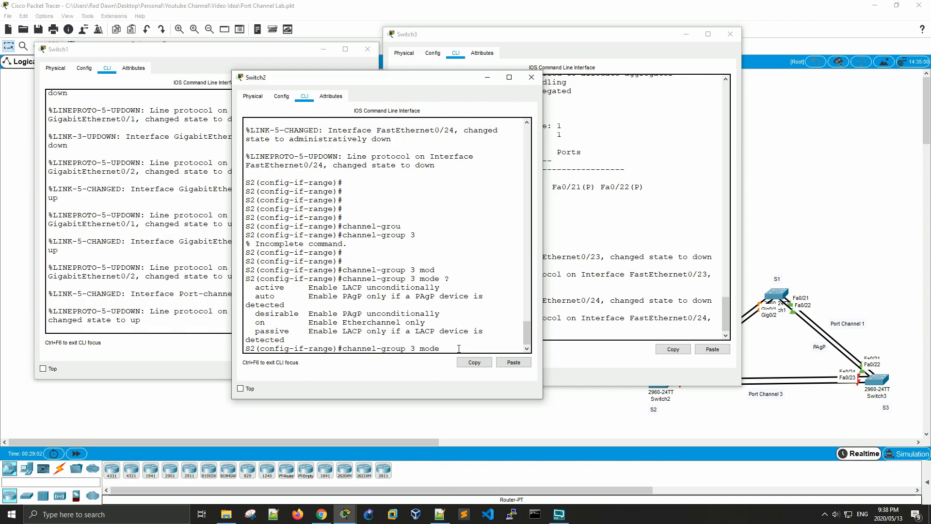
Assign the S2 port range to channel-group 3 in LACP passive mode.
type("pass")
key("Tab")
key("Return")
key("Return")
key("Return")
key("Return")
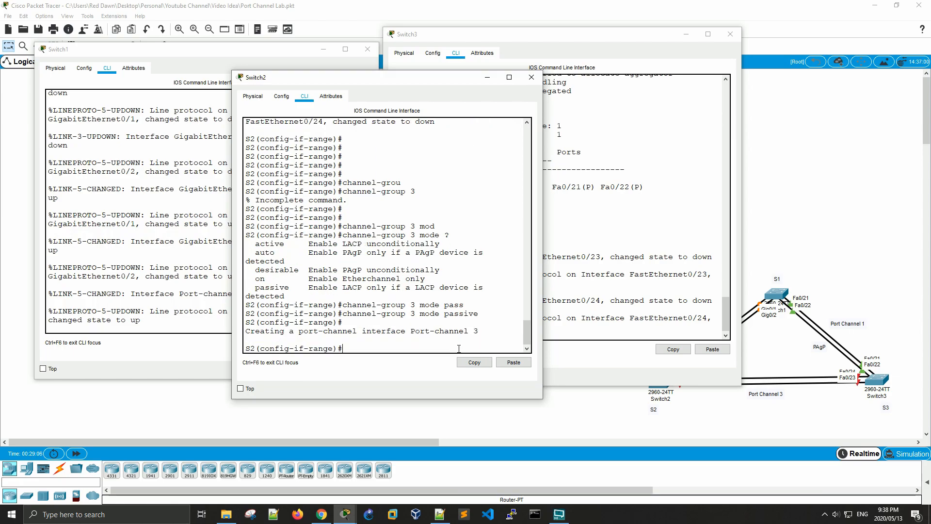
Re-enable the FastEthernet 0/23 - 24 ports on S2 and return to global configuration mode.
type("no shut")
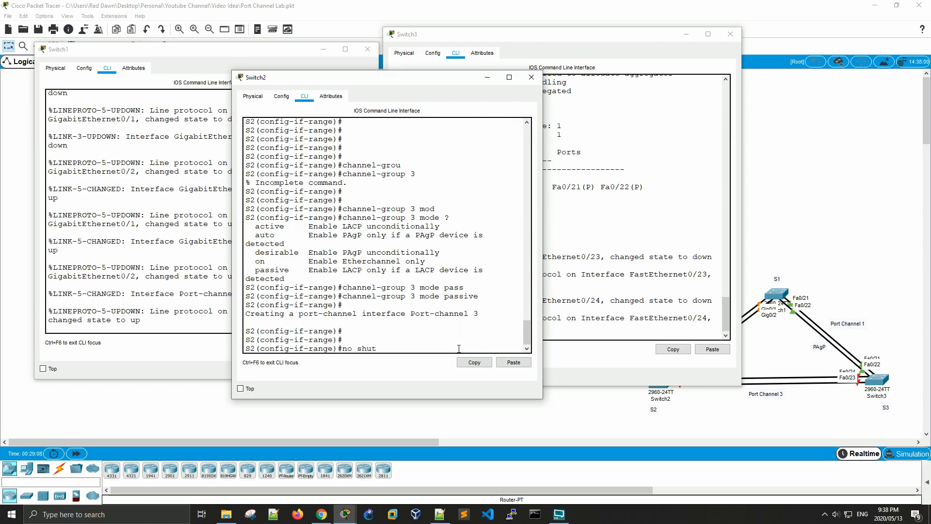
key("Return")
key("Return")
key("Return")
key("Return")
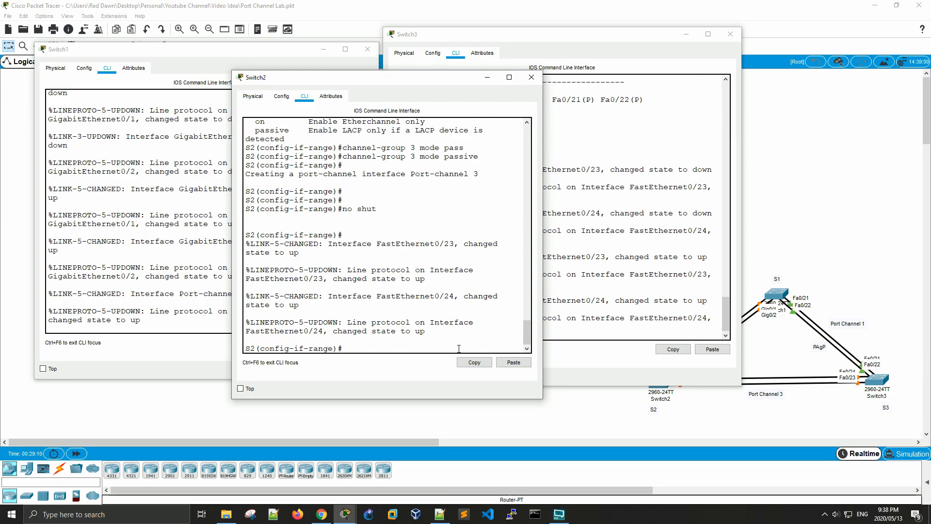
type("exit")
key("Return")
key("Return")
key("Return")
key("Return")
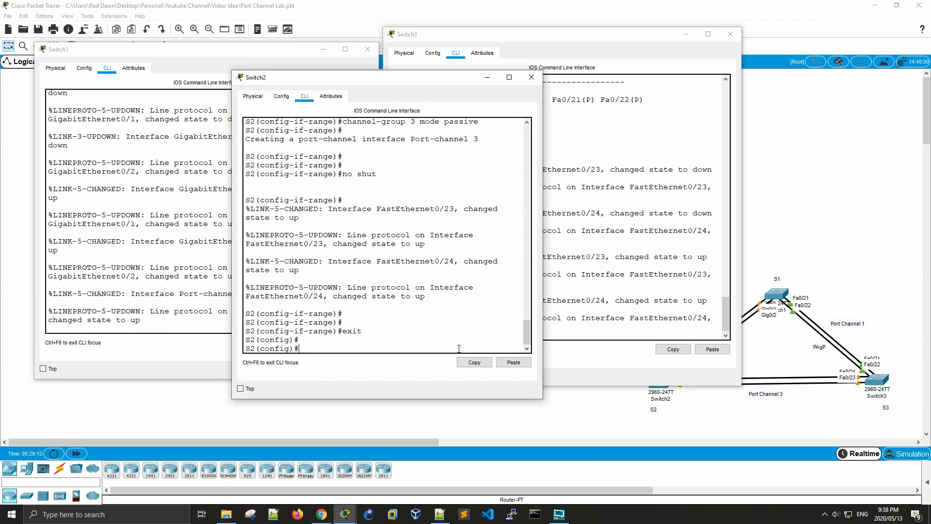
type("swit")
key("Tab")
key("BackSpace")
key("BackSpace")
key("BackSpace")
type("wit")
key("BackSpace")
key("BackSpace")
key("BackSpace")
key("BackSpace")
Open interface port-channel 3 on S2 and set it to switchport mode trunk.
type("inter port")
key("Tab")
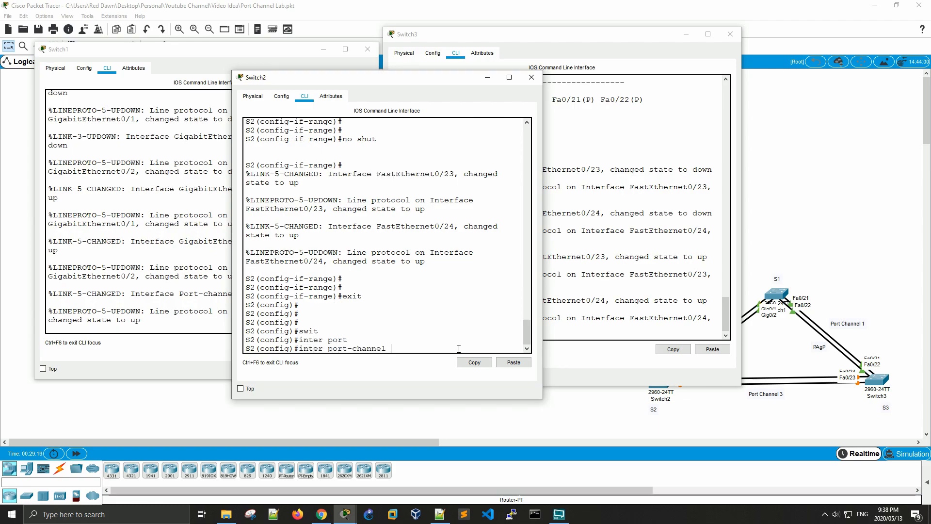
type("3")
key("Return")
type("swit")
key("Tab")
type("mode trunk")
key("Return")
key("Return")
key("Return")
key("Return")
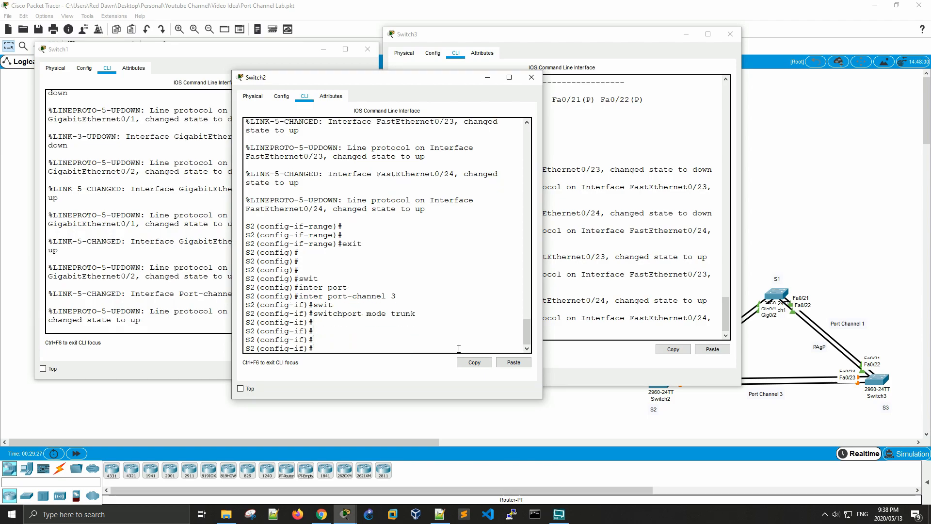
Switch to S3's command line and bring up a fresh privileged EXEC prompt.
left_click(618, 277)
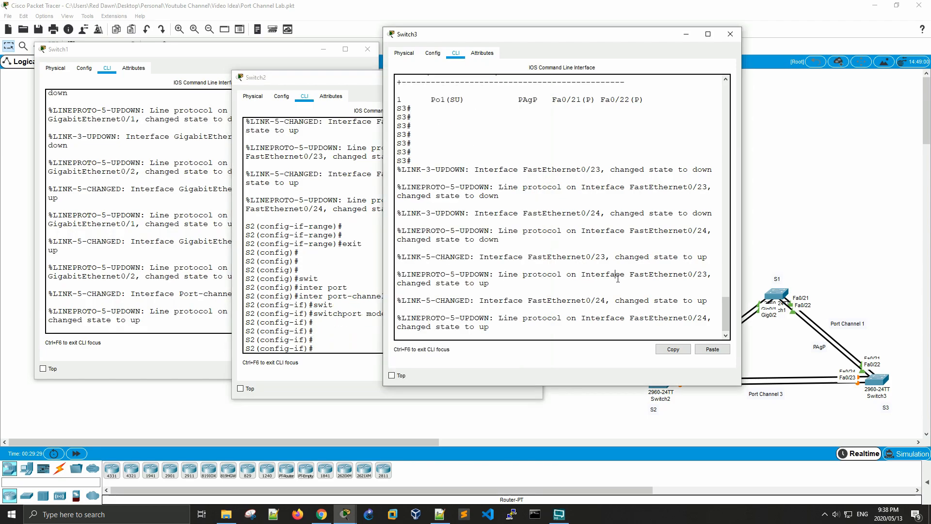
key("Return")
key("Return")
key("Return")
key("Return")
key("Return")
key("Return")
key("Return")
key("Return")
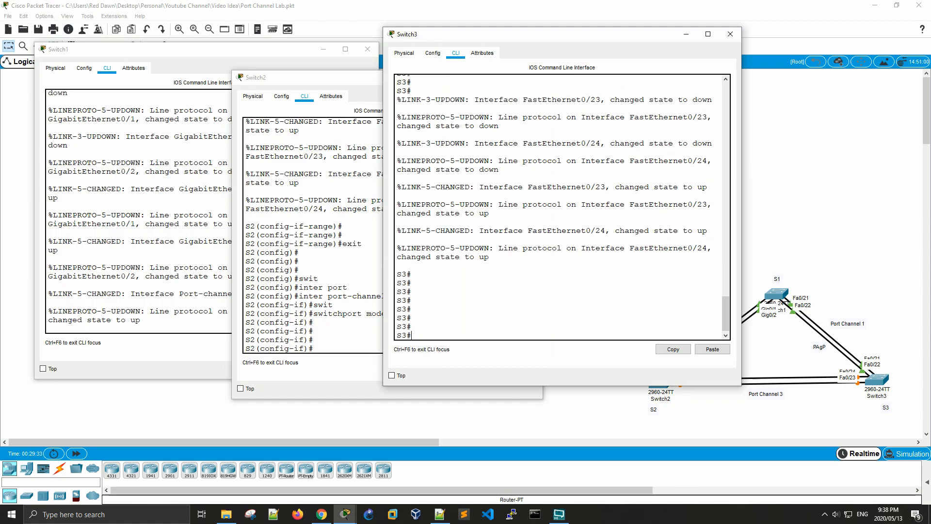
key("alt+Tab")
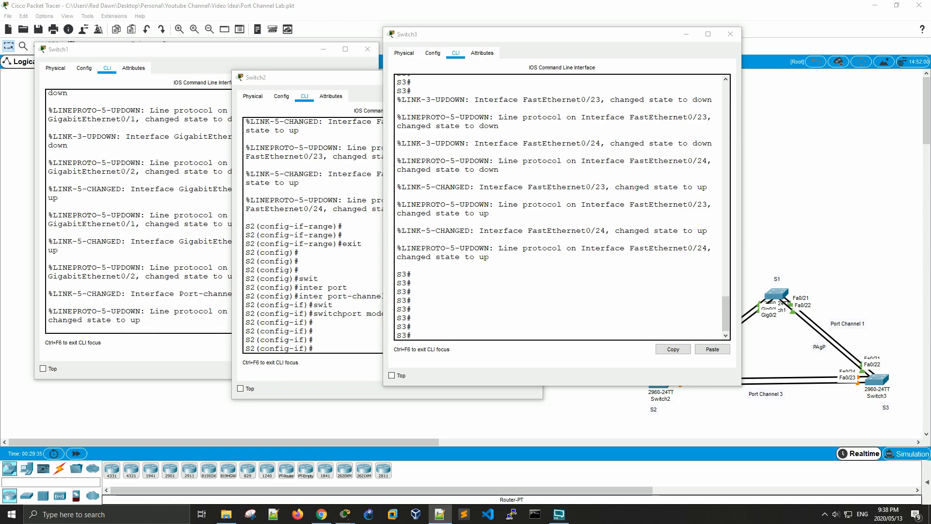
left_click(516, 328)
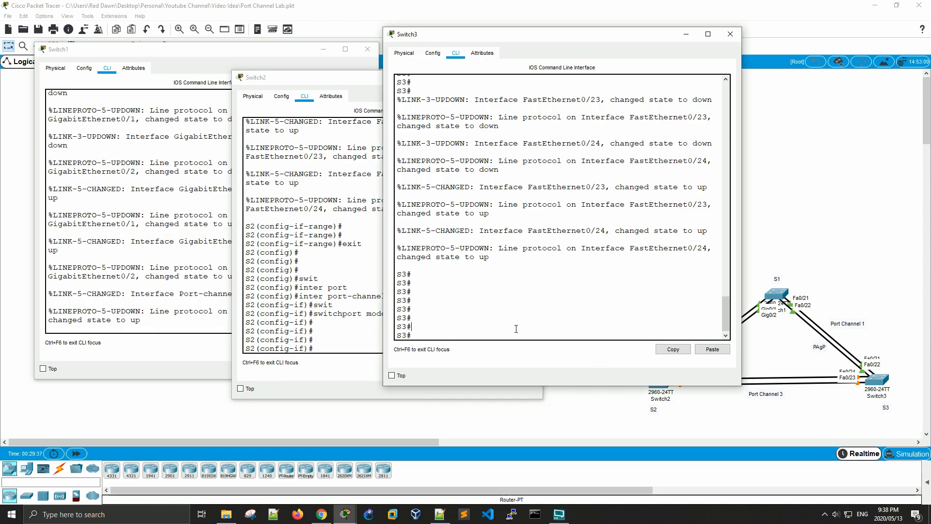
key("Return")
key("Return")
key("Return")
key("Return")
type("i")
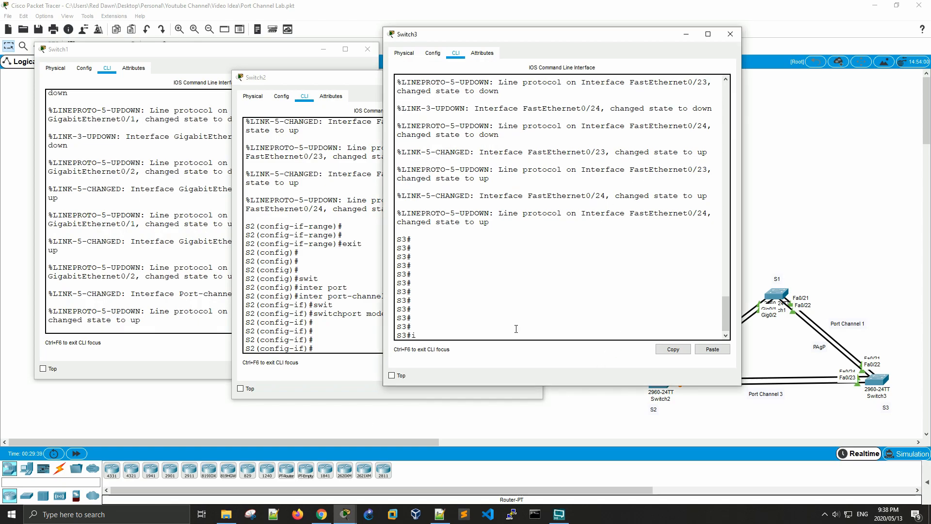
type("nter")
key("Tab")
key("BackSpace")
key("BackSpace")
key("BackSpace")
key("BackSpace")
key("BackSpace")
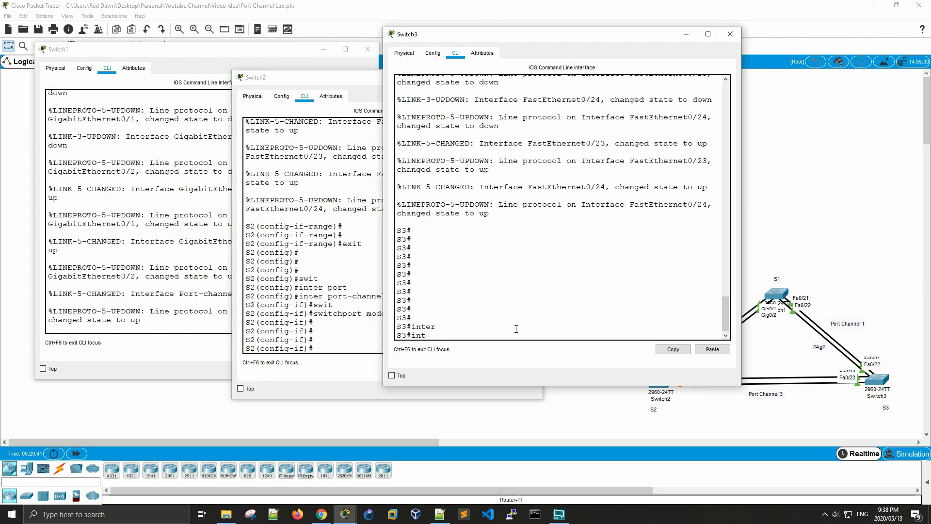
Enter global configuration mode on S3 and open interface range f0/23 - 24.
type("conf t")
key("Return")
type("inter")
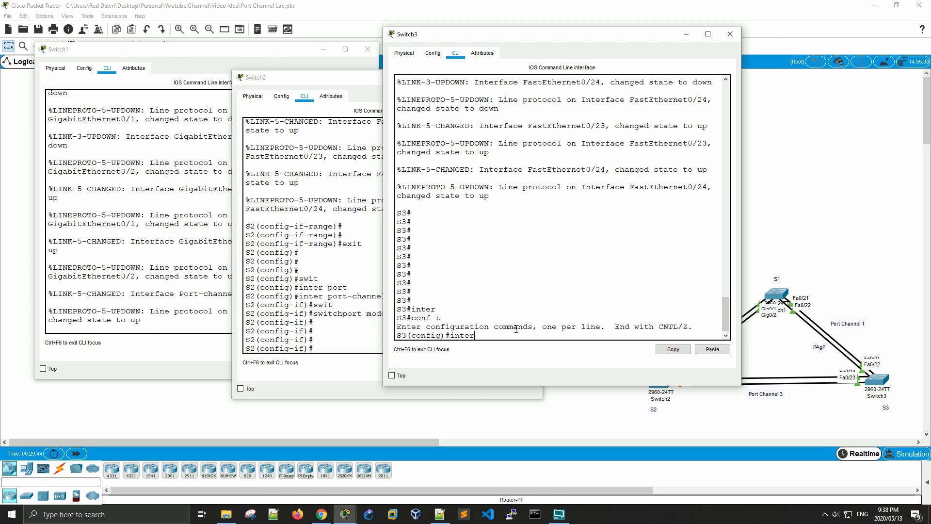
key("Tab")
type("r")
key("Tab")
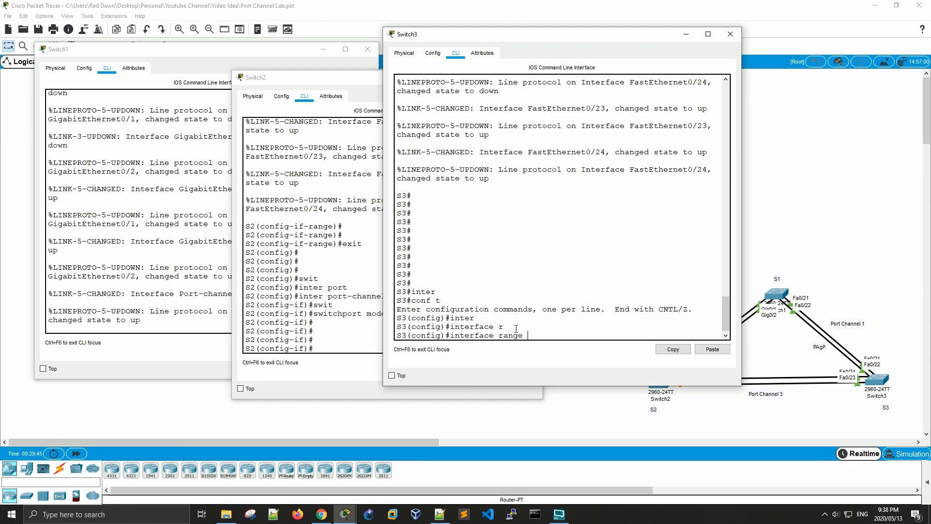
type("/23 - 24")
key("Return")
key("Return")
key("Return")
key("Return")
Shut down the selected FastEthernet 0/23 - 24 ports on S3.
type("shut")
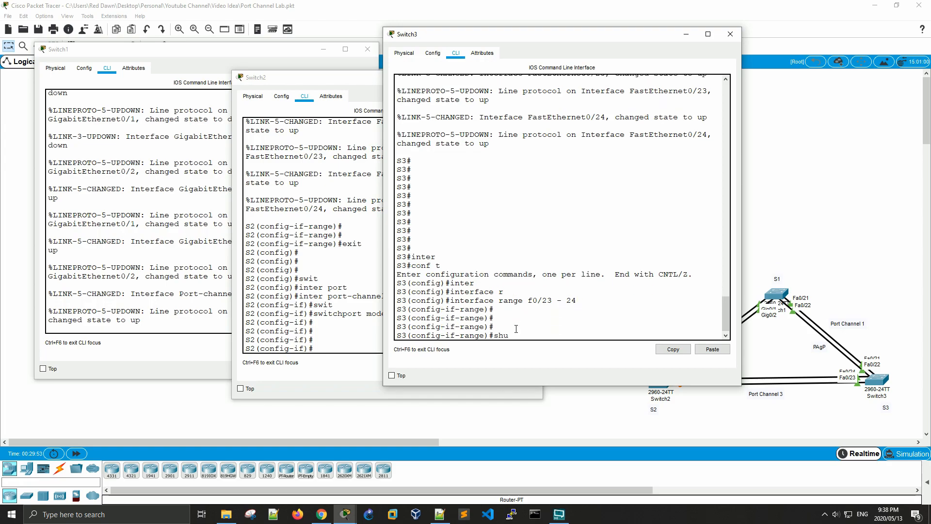
key("Return")
key("Return")
key("Return")
key("Return")
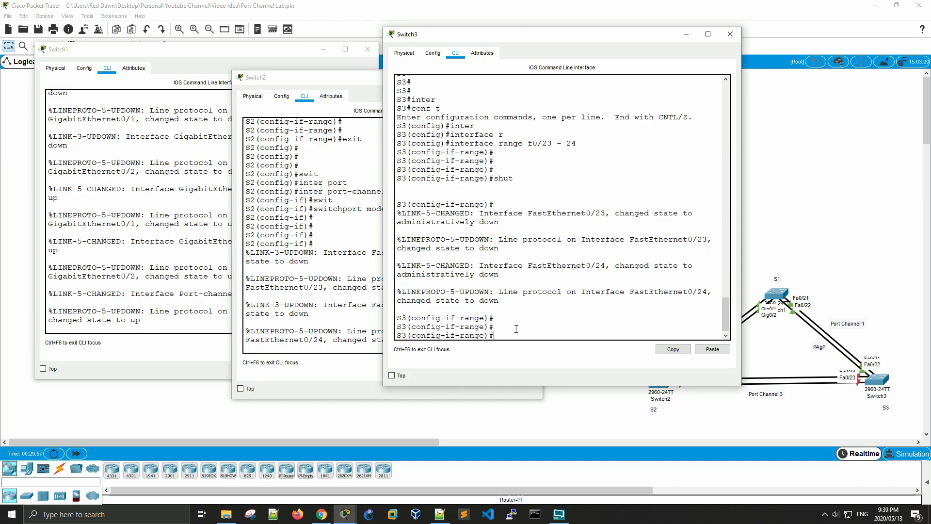
List the command options and available EtherChannel modes for channel-group 3 on S3.
type("chan")
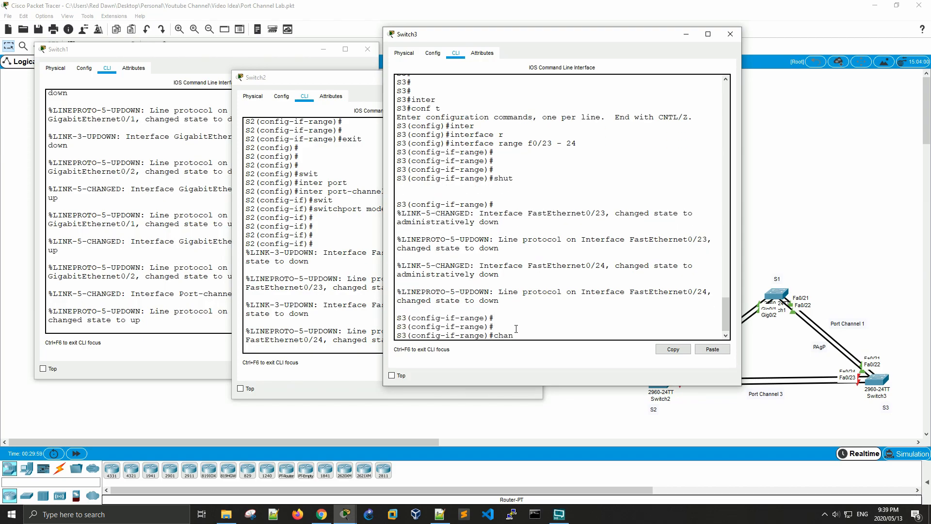
type("nel-")
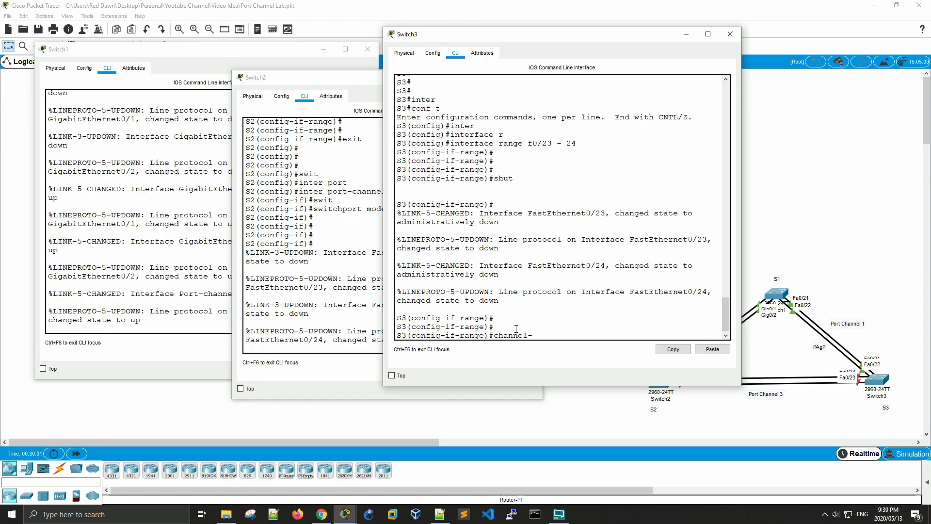
type("grou")
key("Tab")
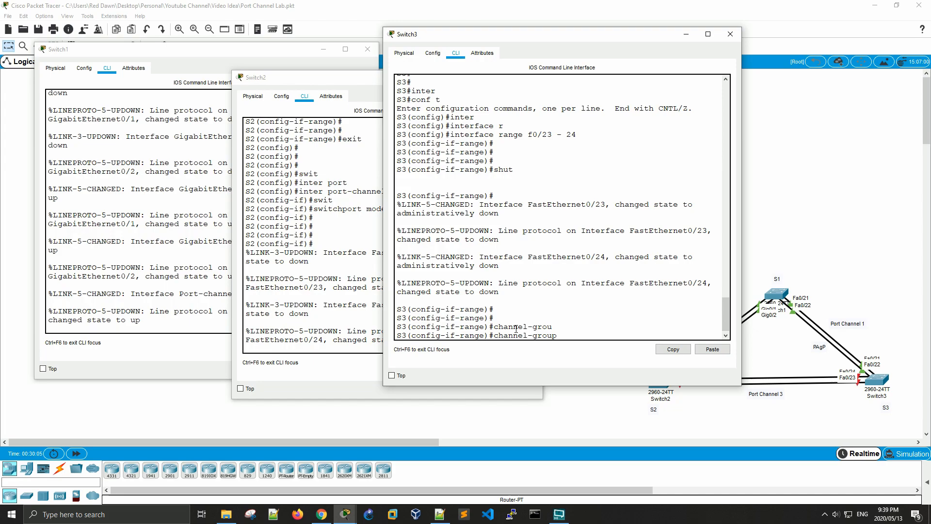
type("3")
type(" ?")
type("mode")
key("Tab")
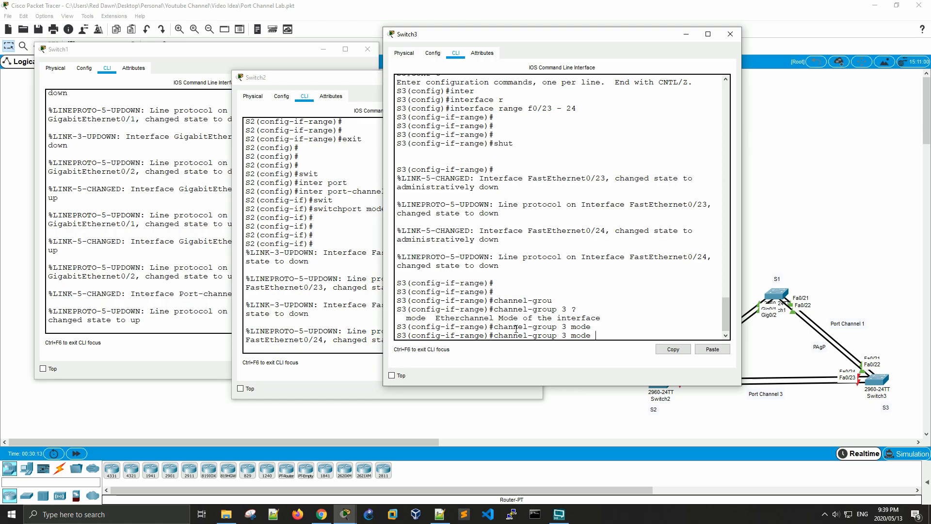
type("?")
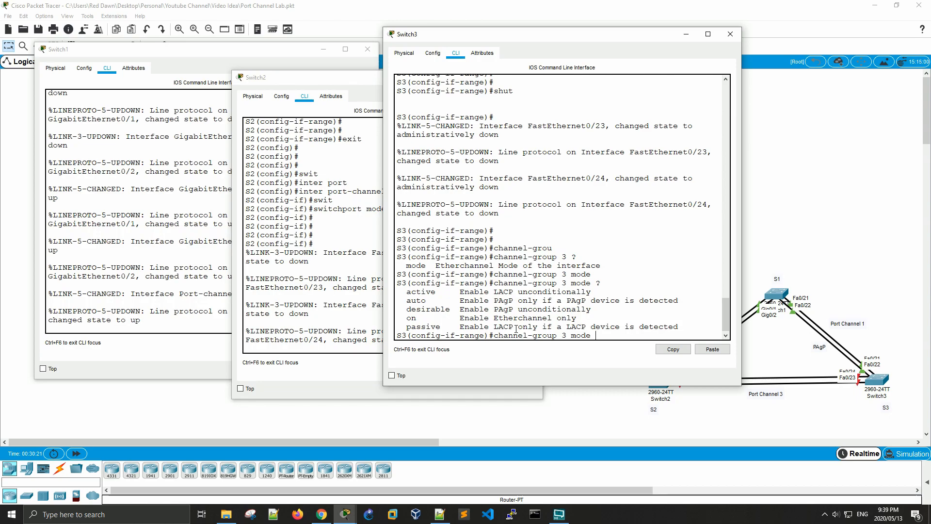
Assign the S3 port range to channel-group 3 in LACP active mode.
type("acti")
key("Tab")
key("Return")
key("Return")
key("Return")
key("Return")
key("Return")
key("Return")
key("Return")
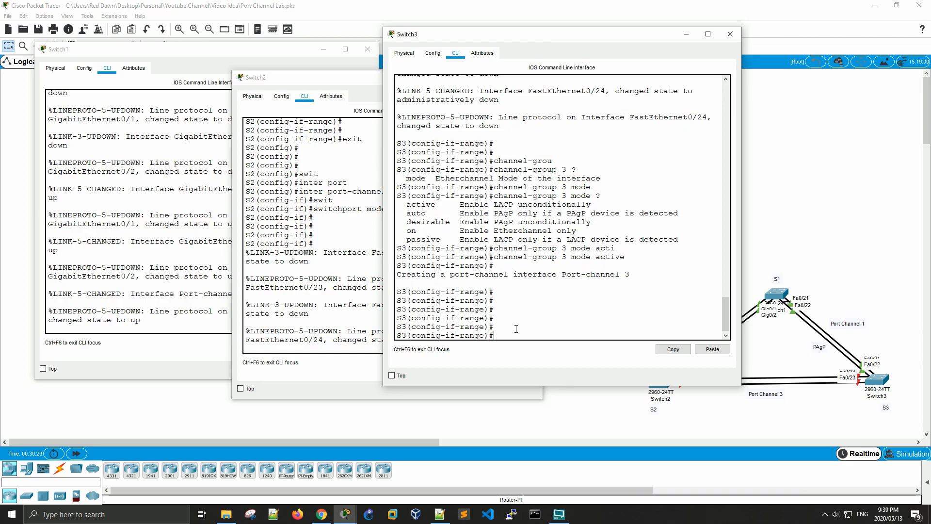
Re-enable the FastEthernet 0/23 - 24 port range on S3 with no shut.
key("Return")
key("Return")
type("no shut")
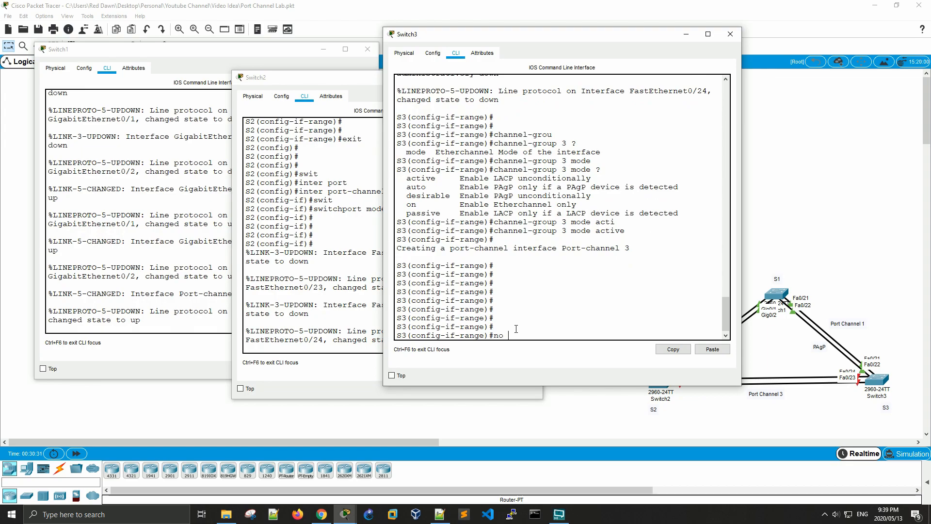
key("Return")
key("Return")
key("Return")
key("Return")
key("Return")
key("Return")
Leave the interface range on S3 and enter interface configuration for port-channel 3.
type("exit")
key("Return")
key("Return")
key("Return")
key("Return")
key("Return")
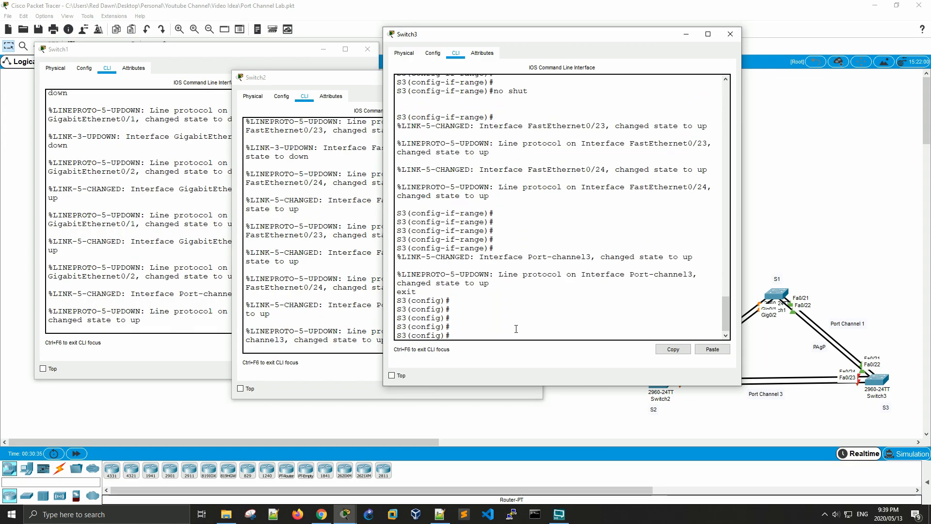
type("inter port")
key("Tab")
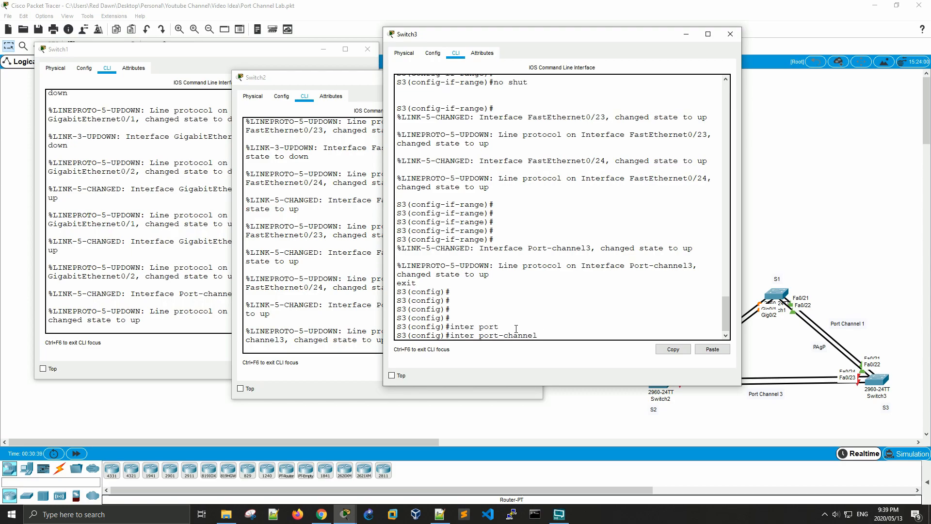
type("3")
key("Return")
Set the port-channel 3 interface on S3 to trunk mode with switchport mode trunk.
type("swit")
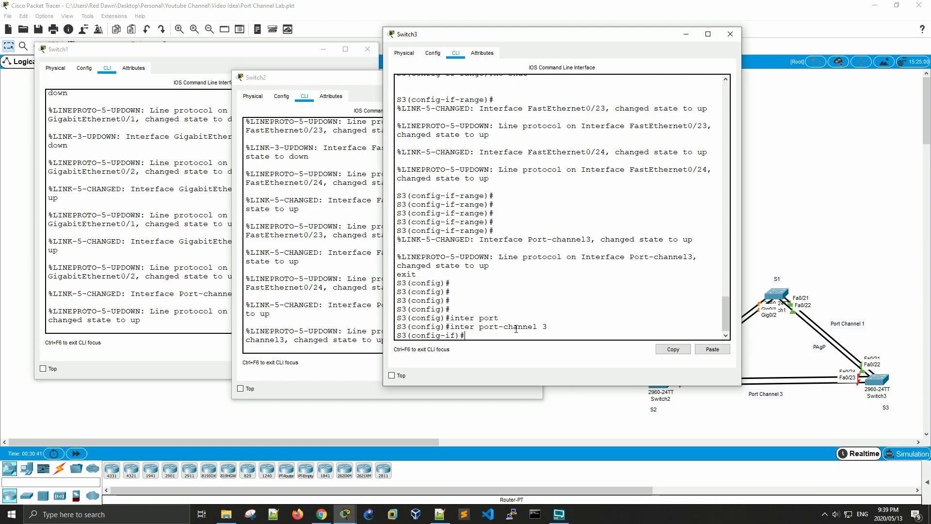
type("ch mode")
key("BackSpace")
key("BackSpace")
key("BackSpace")
key("BackSpace")
key("BackSpace")
key("Tab")
type("mode trunk")
key("Return")
key("Return")
key("Return")
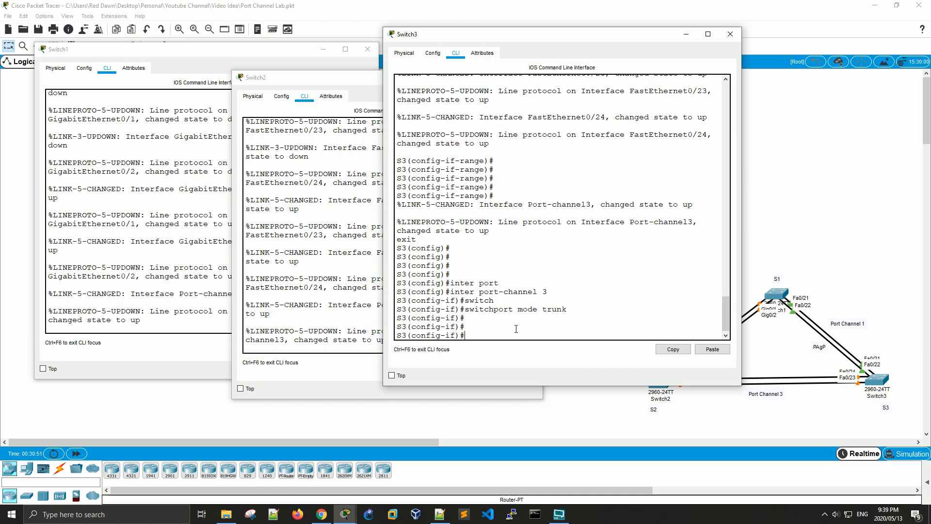
key("Return")
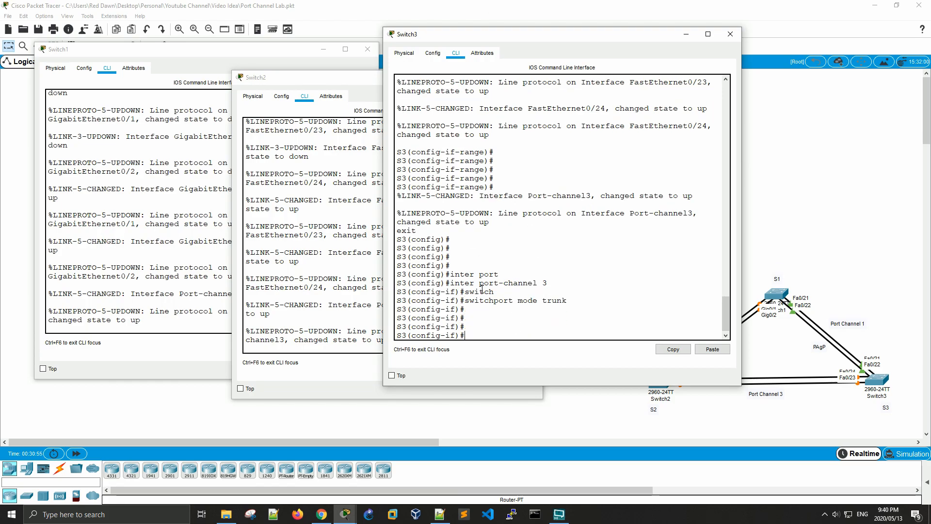
Minimise the Switch3, Switch2 and Switch1 windows to clear the view of the topology.
key("alt+Tab")
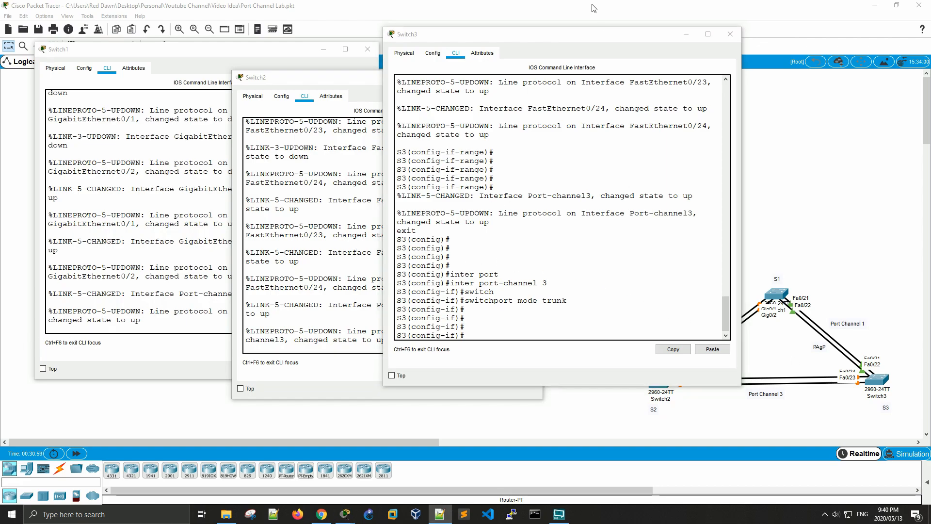
left_click_drag(570, 39, 251, 43)
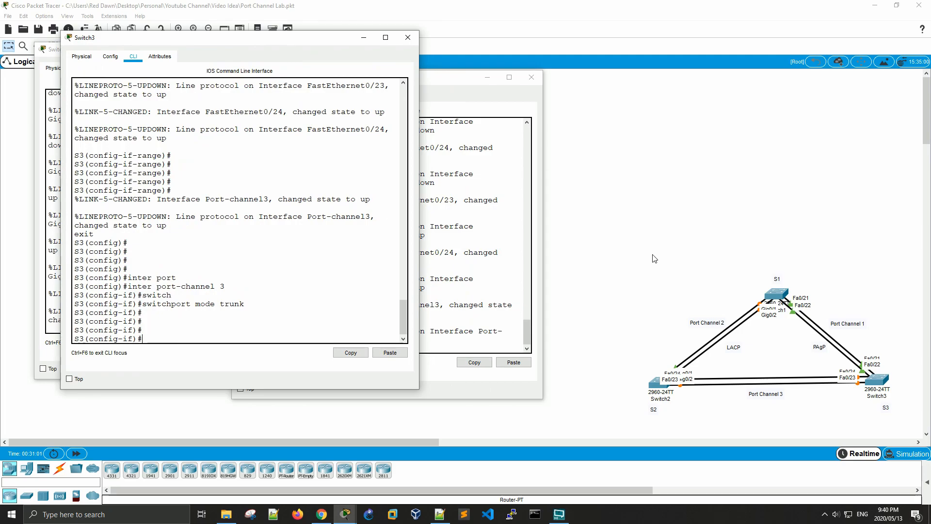
left_click(361, 39)
left_click(487, 77)
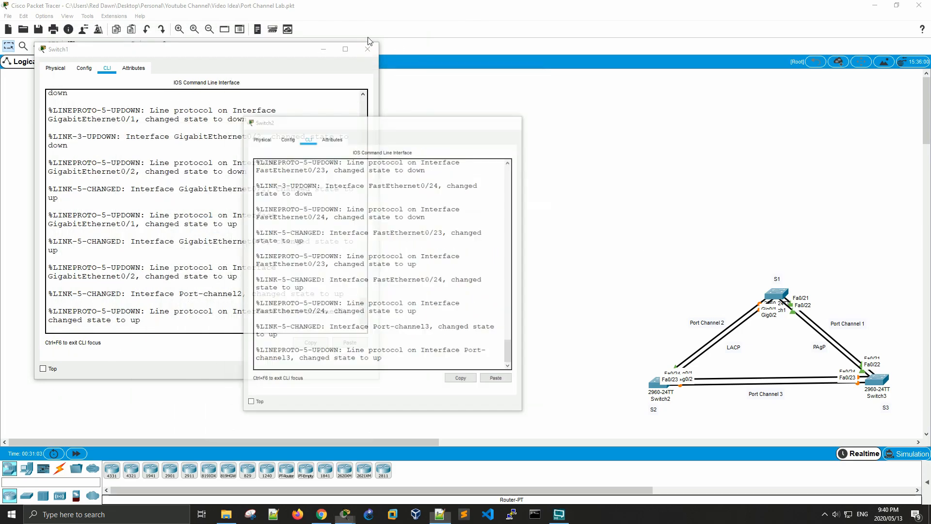
left_click(330, 47)
Select the whole three-switch topology with its labels and move it toward the middle of the workspace.
left_click_drag(540, 201, 908, 421)
left_click_drag(796, 360, 776, 356)
mouse_move(578, 204)
left_mouse_down()
mouse_move(887, 405)
mouse_move(688, 294)
mouse_move(530, 254)
left_mouse_up()
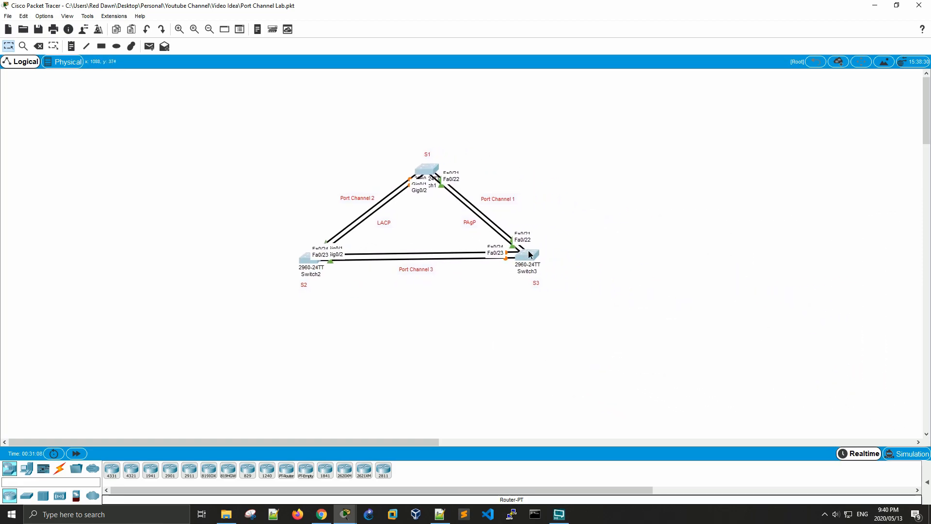
Examine the link status at S1, S2 and S3 for Port Channels 1, 2 and 3 in the enlarged topology.
left_click(180, 29)
left_click(182, 29)
left_click(180, 30)
left_click(180, 29)
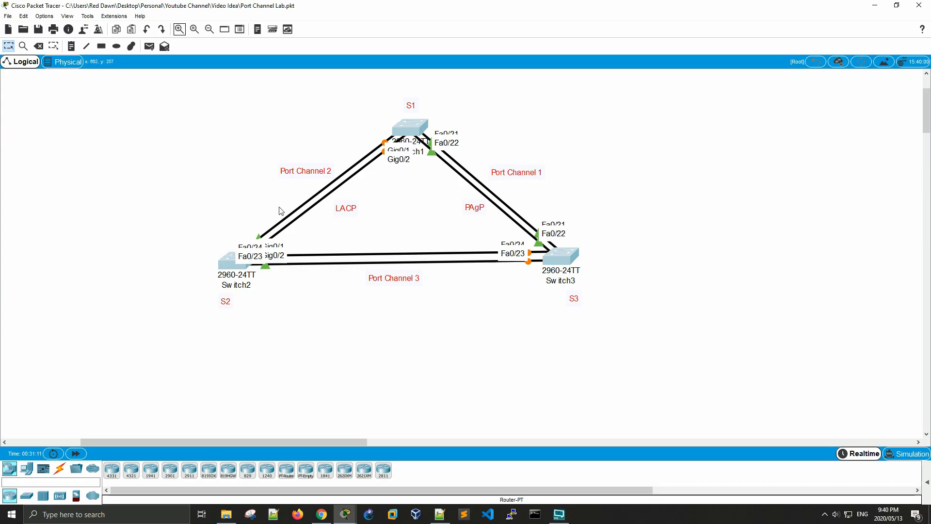
left_click_drag(316, 440, 286, 440)
left_click_drag(927, 111, 926, 99)
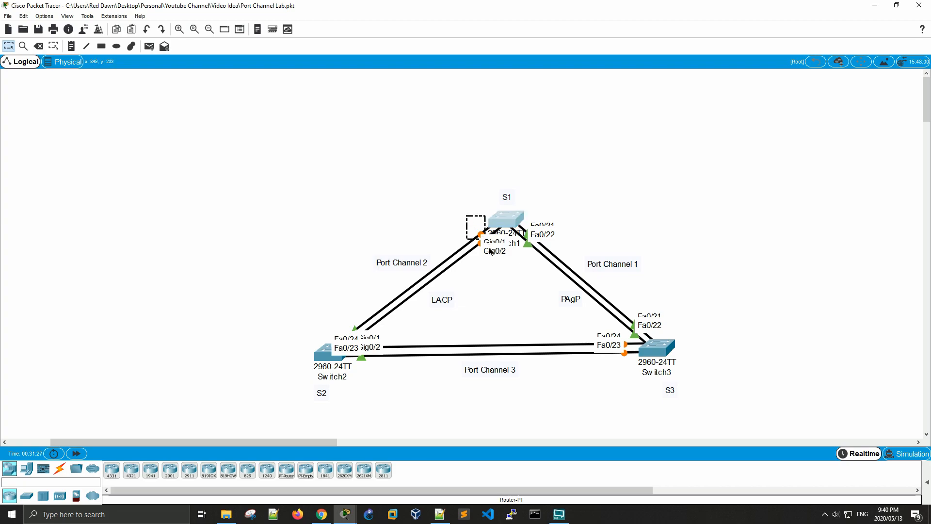
left_click_drag(700, 269, 584, 319)
left_click_drag(296, 309, 429, 394)
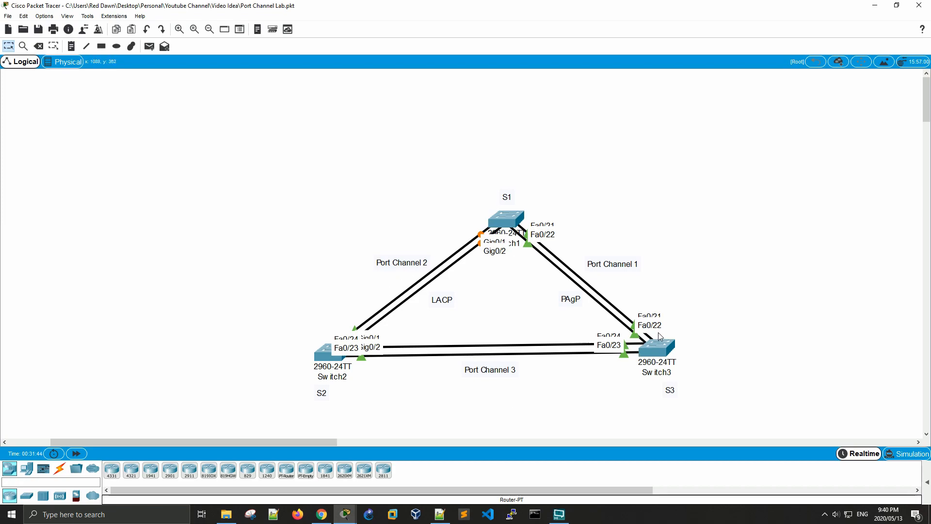
left_click_drag(704, 297, 609, 391)
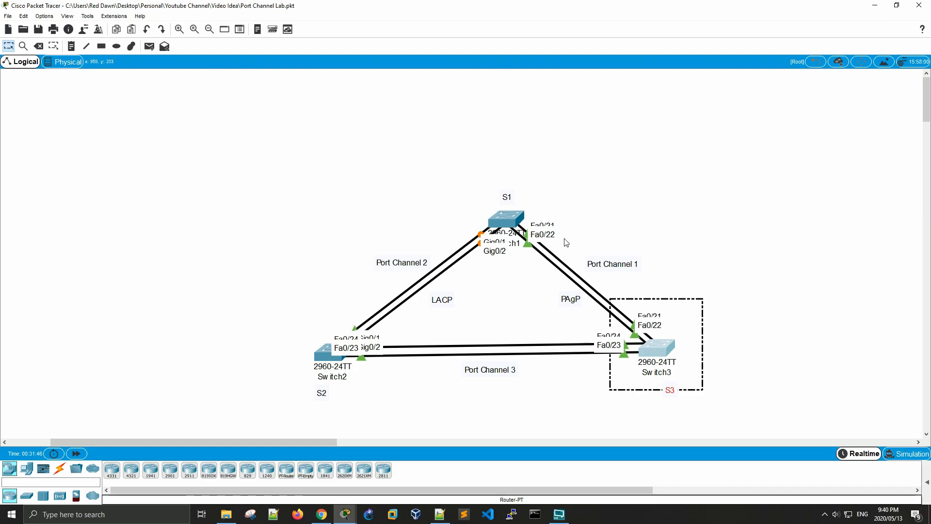
left_click_drag(582, 217, 524, 256)
left_click_drag(435, 220, 487, 260)
left_click(468, 306)
left_click_drag(342, 312, 392, 394)
left_click(366, 423)
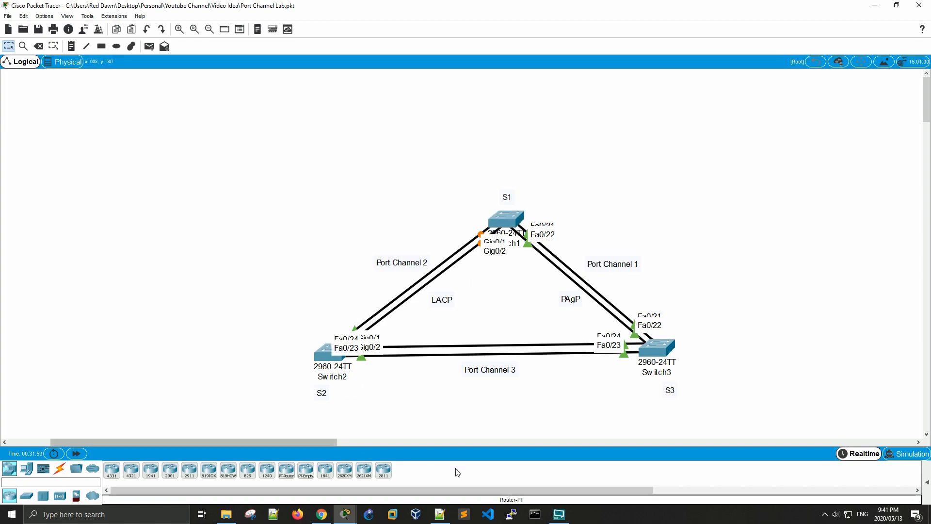
Switch to the EtherChannel instructions PDF in Chrome and review the Part 3 and Part 4 objectives.
left_click(324, 517)
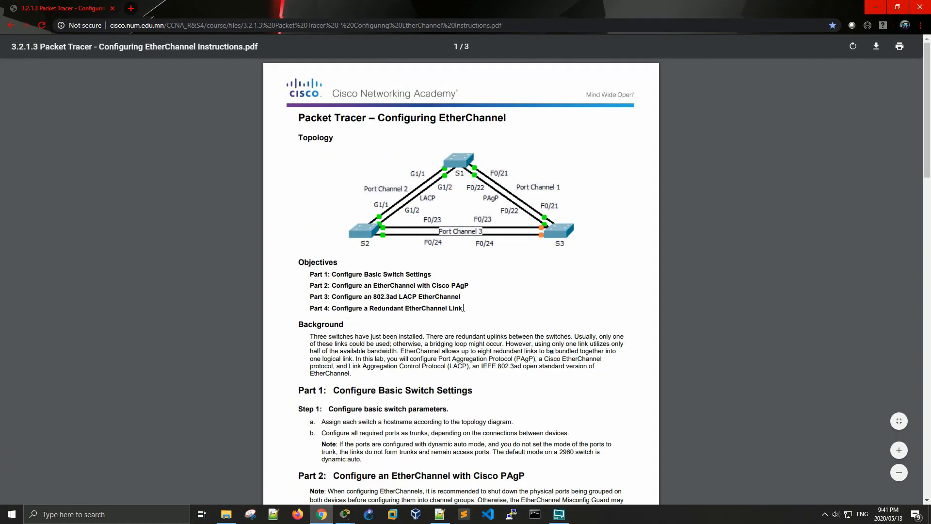
left_click_drag(462, 296, 299, 279)
left_click(483, 297)
left_click_drag(425, 297, 393, 296)
scroll(494, 305, "down", 7)
scroll(465, 260, "up", 6)
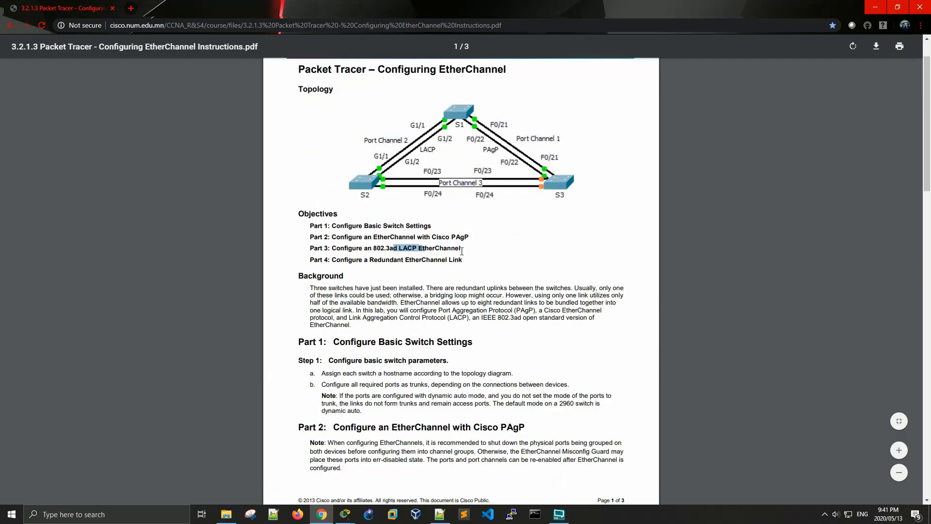
double_click(348, 259)
left_click(465, 259)
scroll(465, 260, "up", 3, "ctrl")
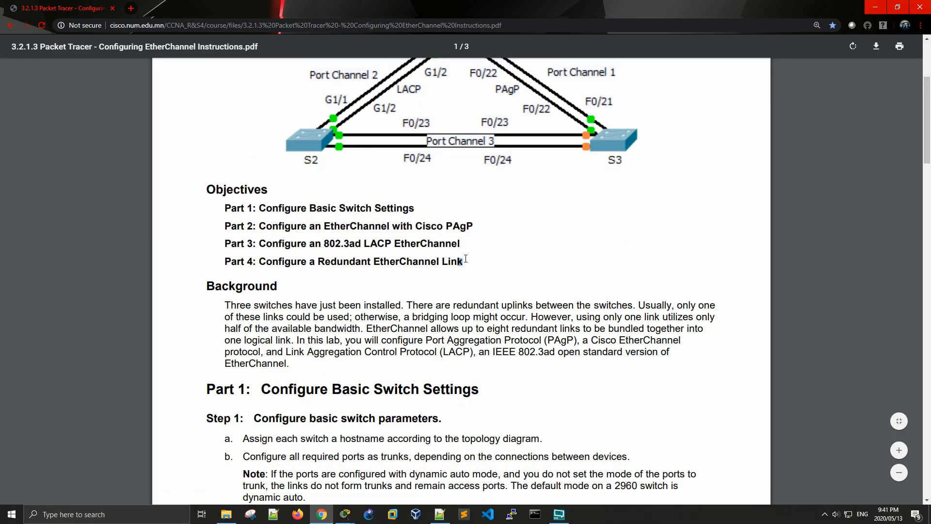
left_click_drag(283, 261, 459, 262)
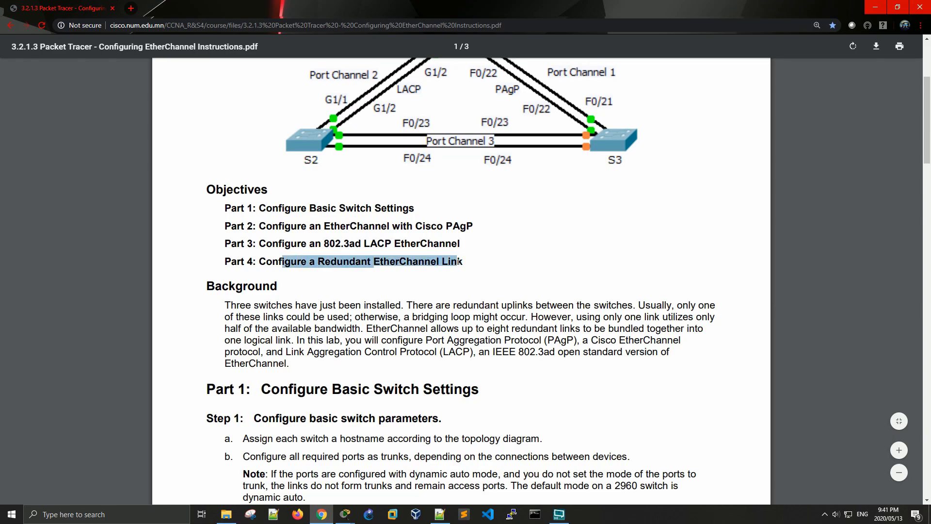
left_click(483, 270)
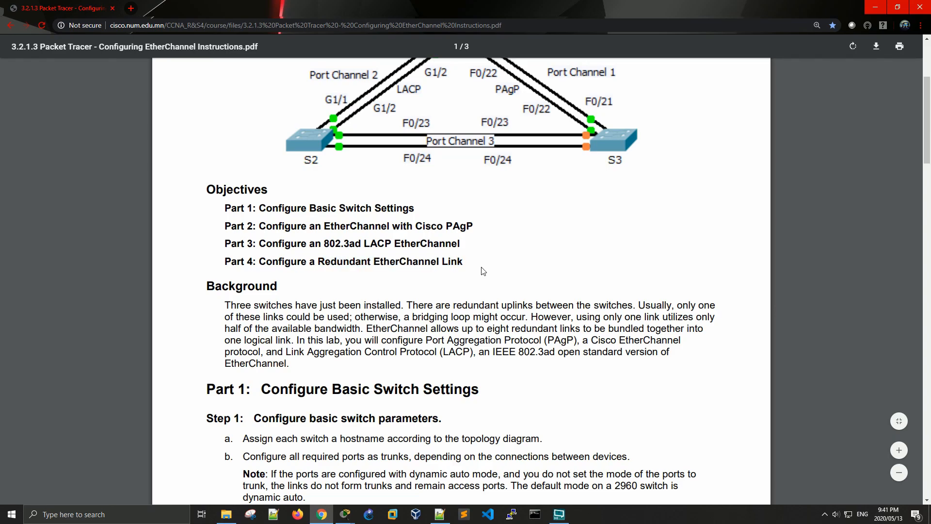
Read Part 4 Step 2 of the instructions on restoring Port Channel 2 through S1's root bridge setting for VLAN 1.
scroll(483, 271, "down", 15)
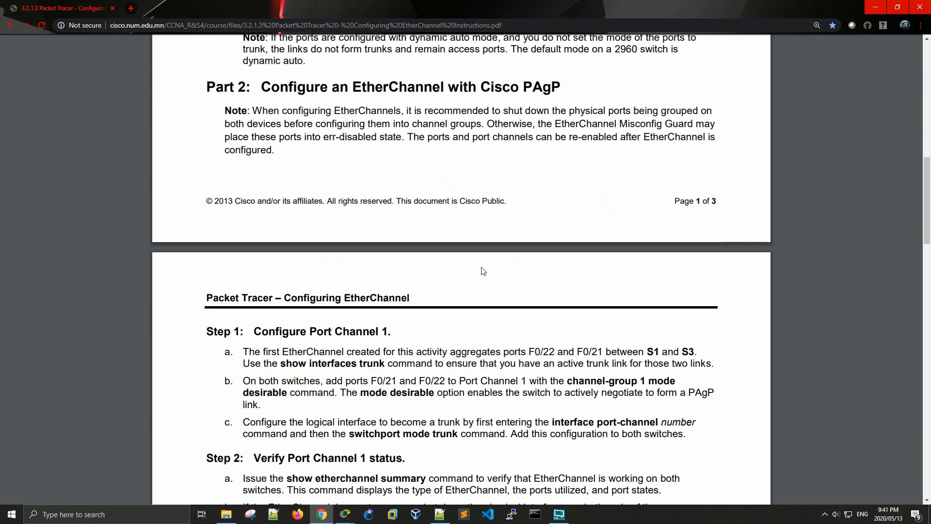
scroll(483, 270, "down", 9)
scroll(483, 271, "up", 3)
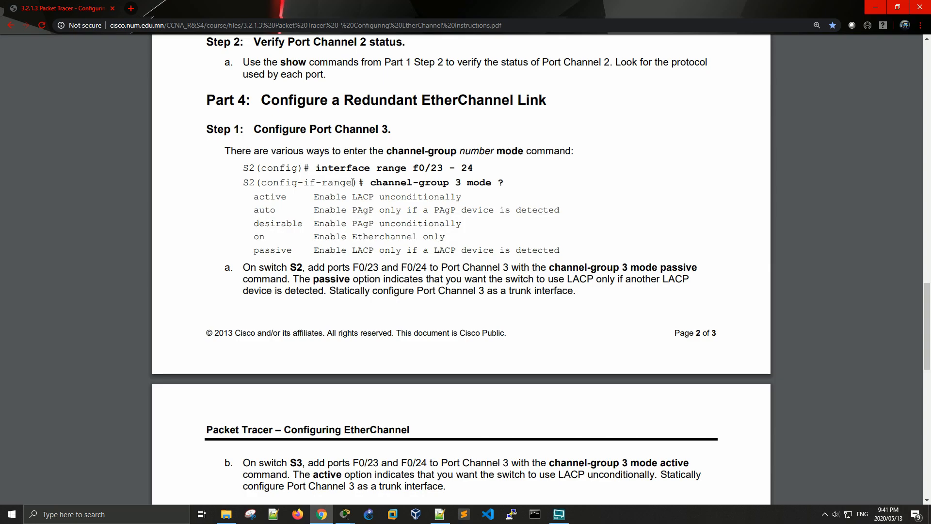
scroll(352, 181, "down", 5)
scroll(353, 182, "down", 7)
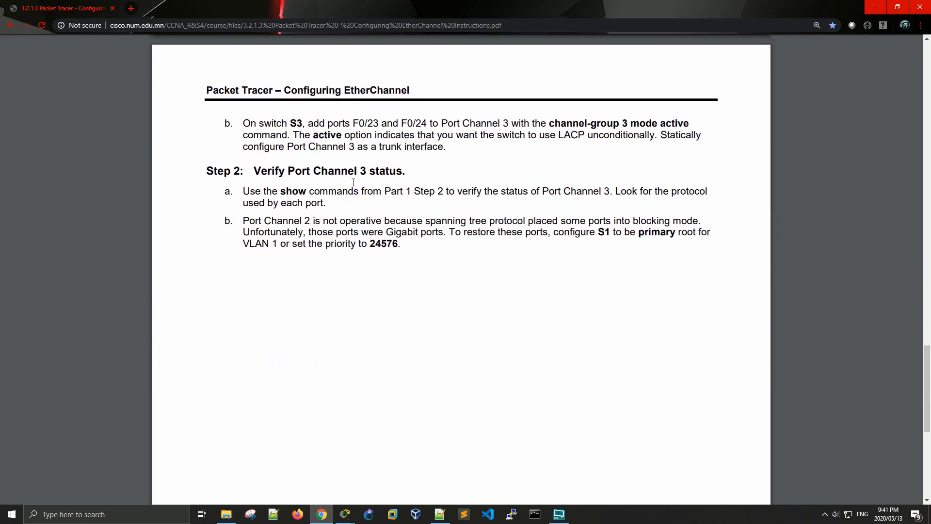
scroll(353, 182, "up", 7)
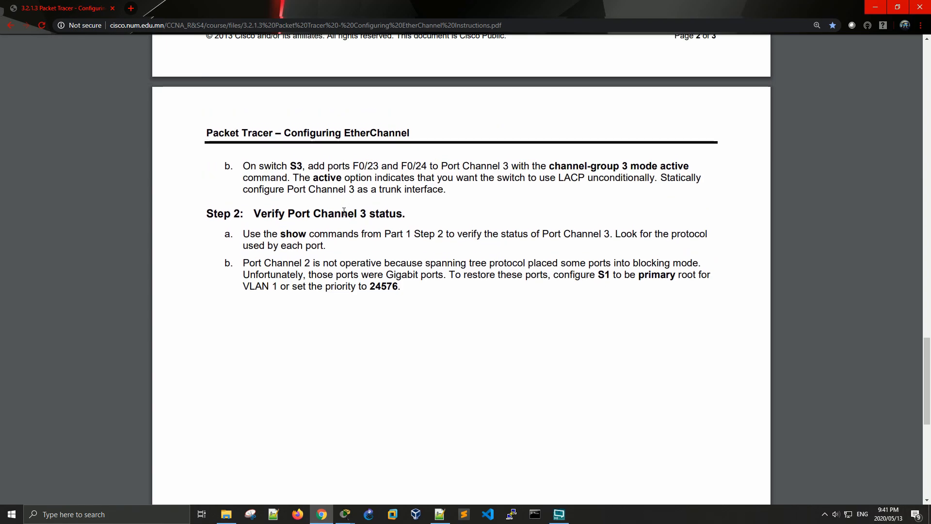
left_click_drag(450, 274, 708, 274)
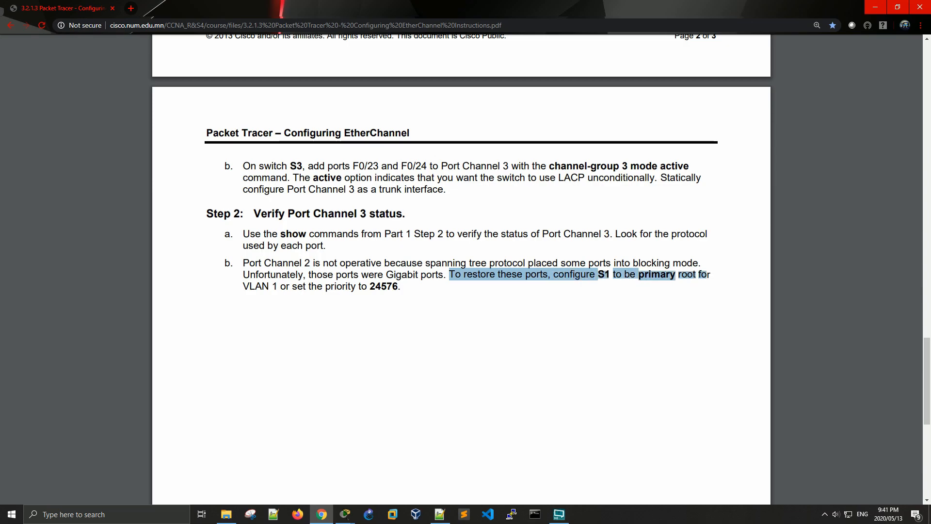
left_click_drag(293, 286, 398, 286)
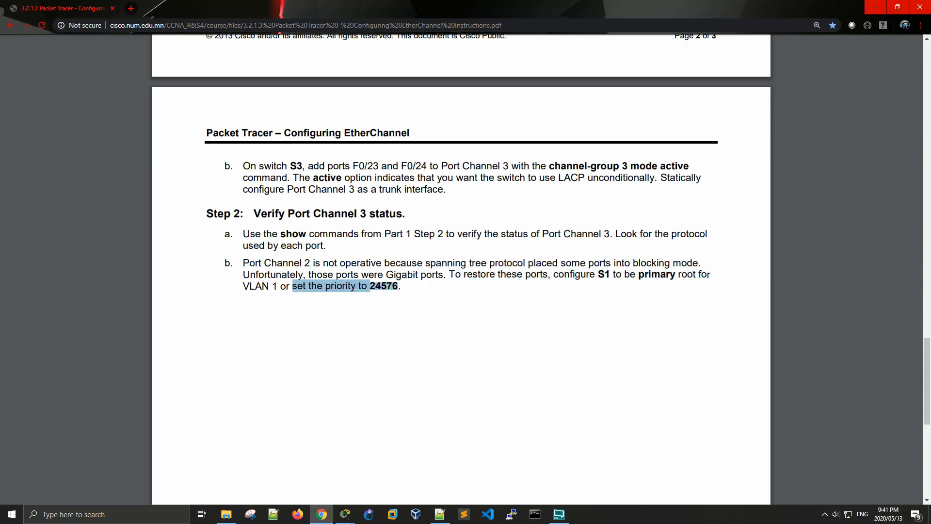
left_click(403, 288)
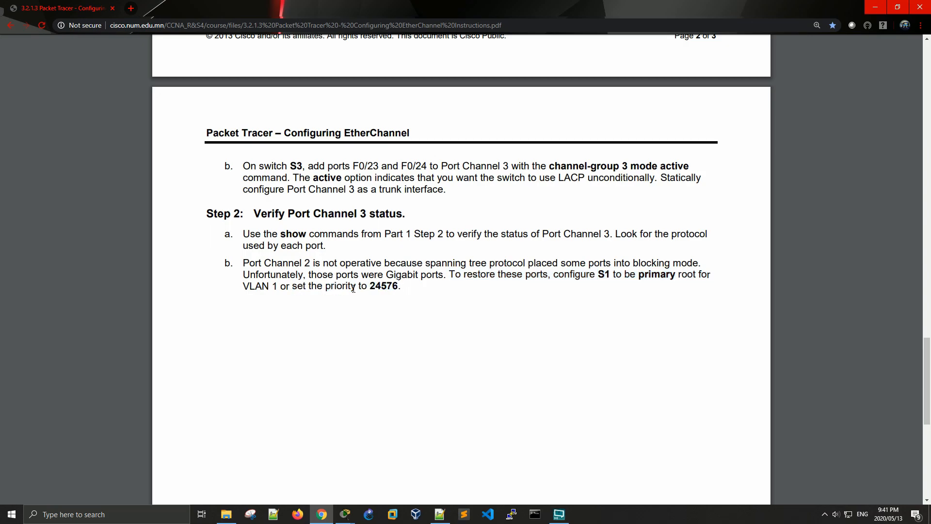
left_click_drag(243, 287, 303, 286)
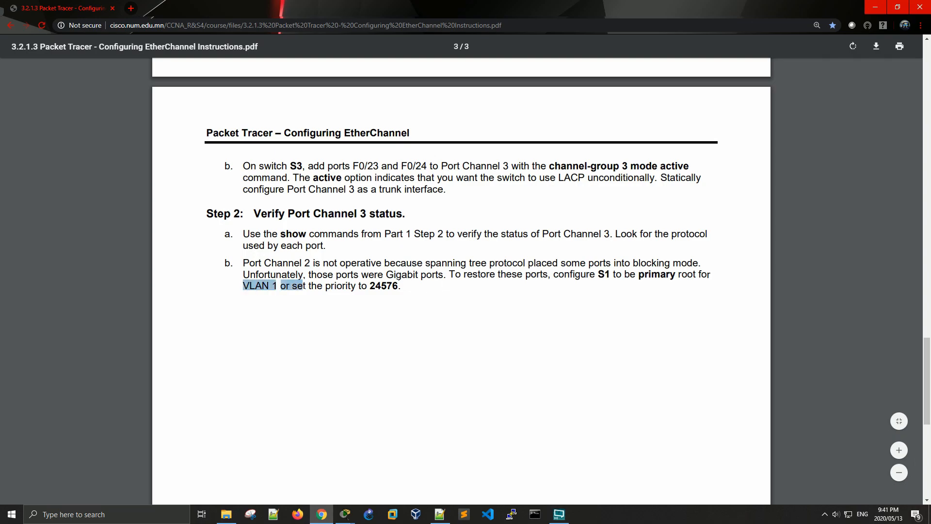
left_click(303, 301)
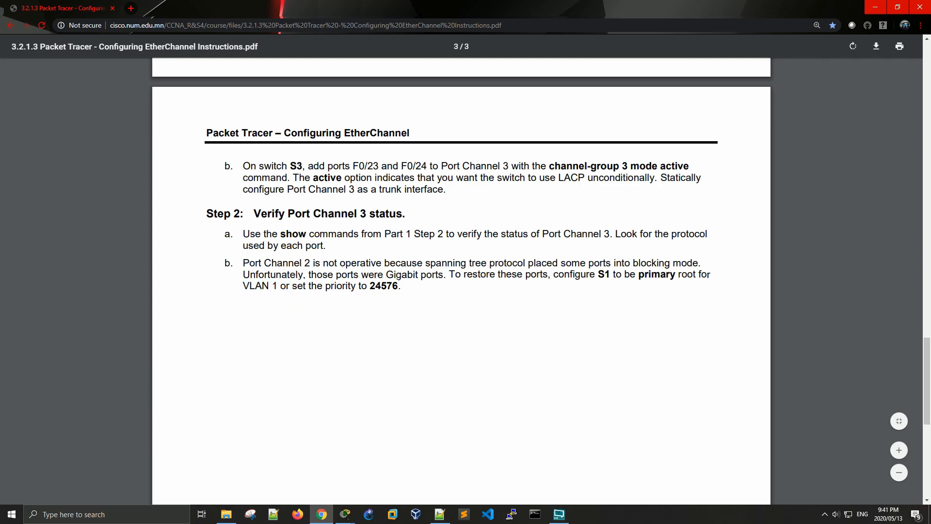
Return to Cisco Packet Tracer and bring up Switch1's command line at the global configuration prompt.
left_click(868, 8)
left_click(502, 225)
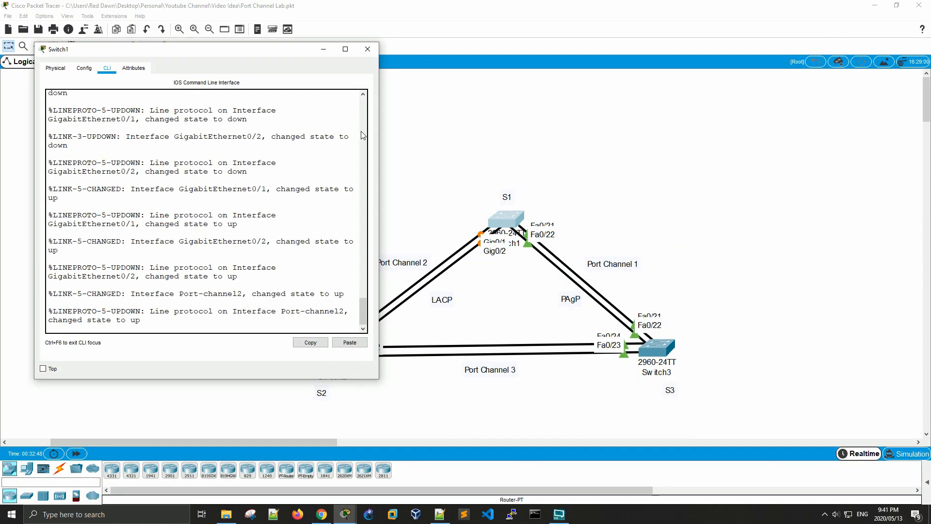
left_click_drag(283, 49, 546, 96)
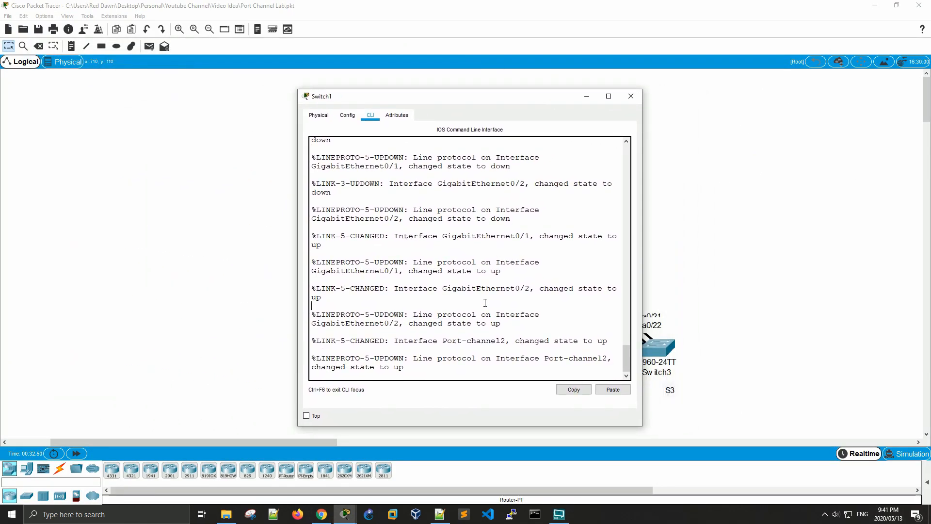
key("Return")
key("Return")
key("Return")
key("Return")
key("Return")
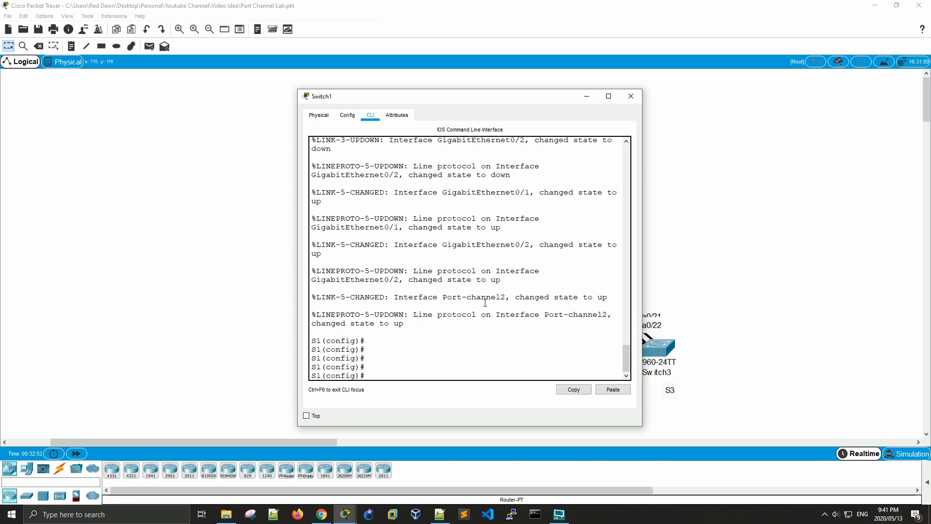
Make S1 the primary root bridge with the command spanning-tree vlan 1 root primary, consulting the CLI help for the available options.
type("spann")
key("Tab")
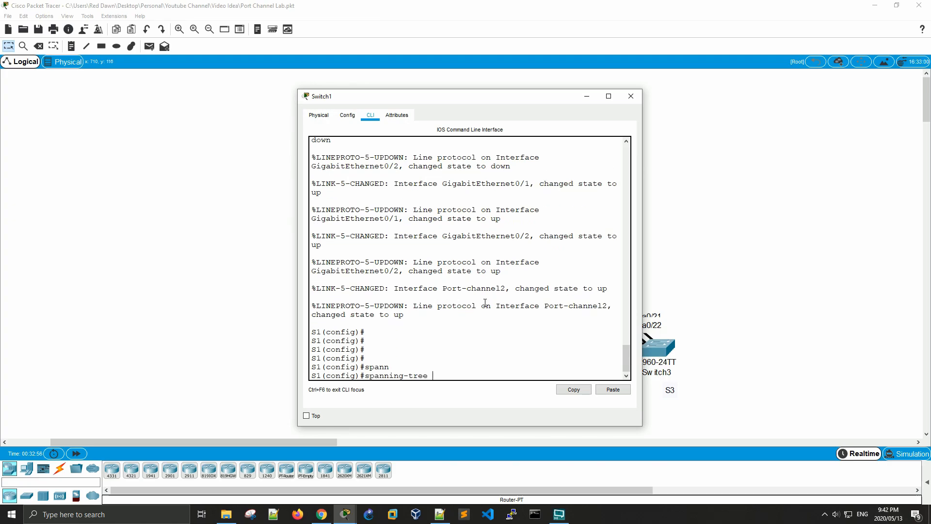
type("?")
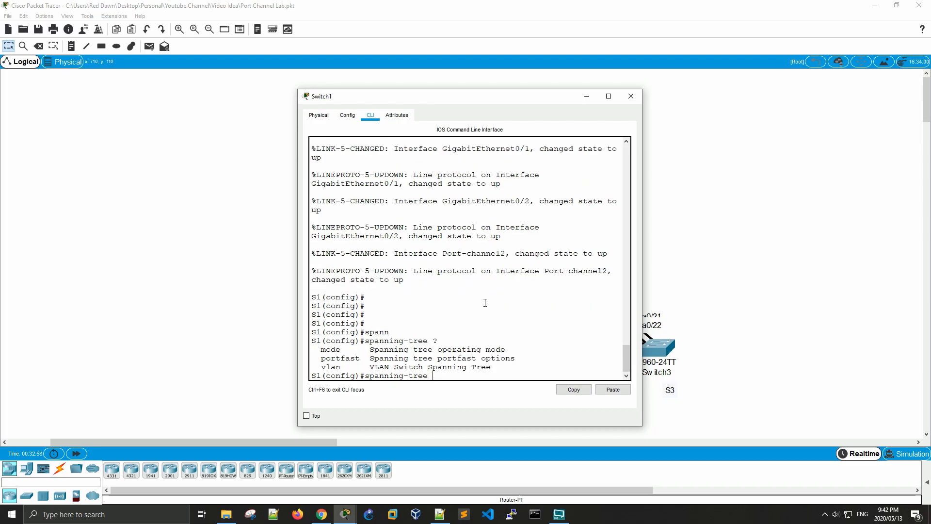
type("vl")
key("Tab")
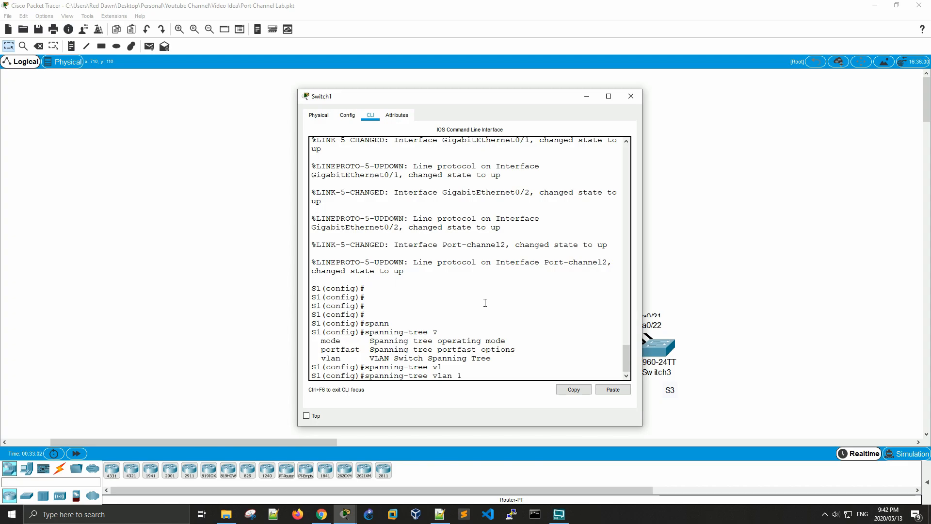
type("1 ?")
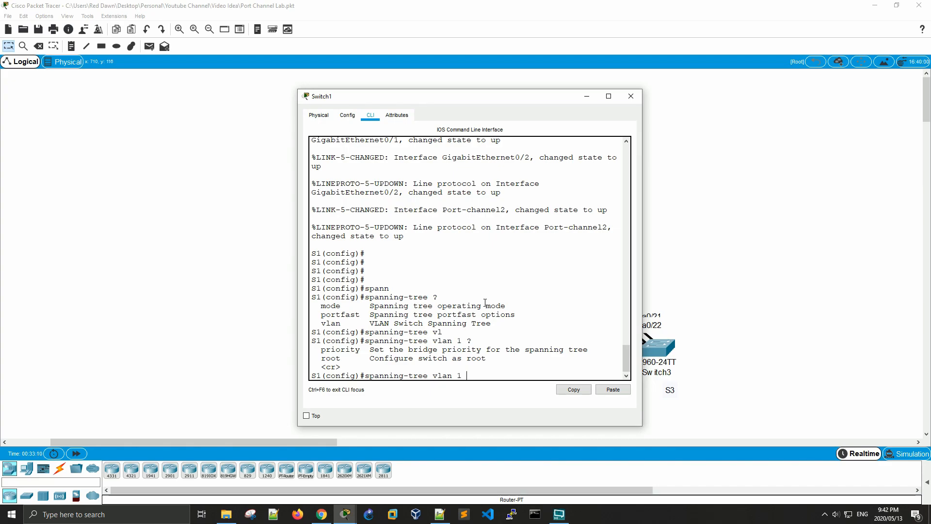
type("roo")
key("Tab")
type("?")
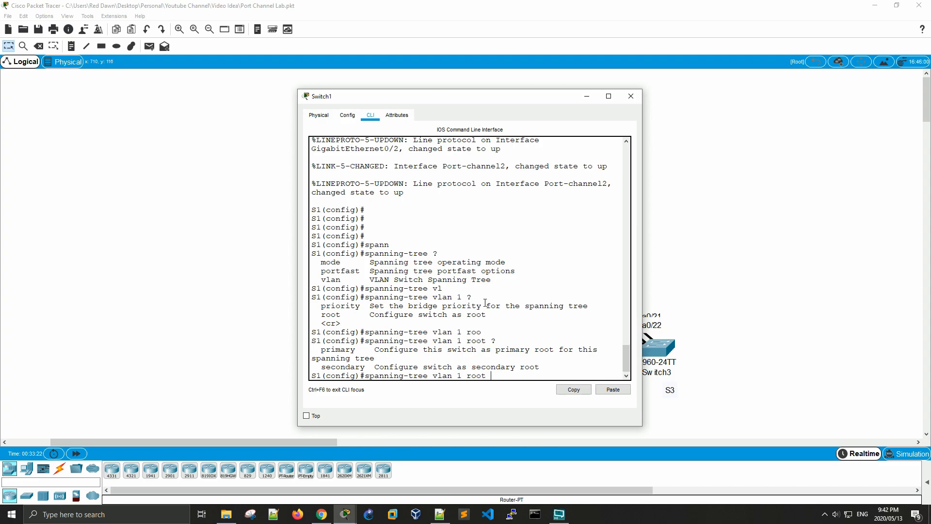
type("rim")
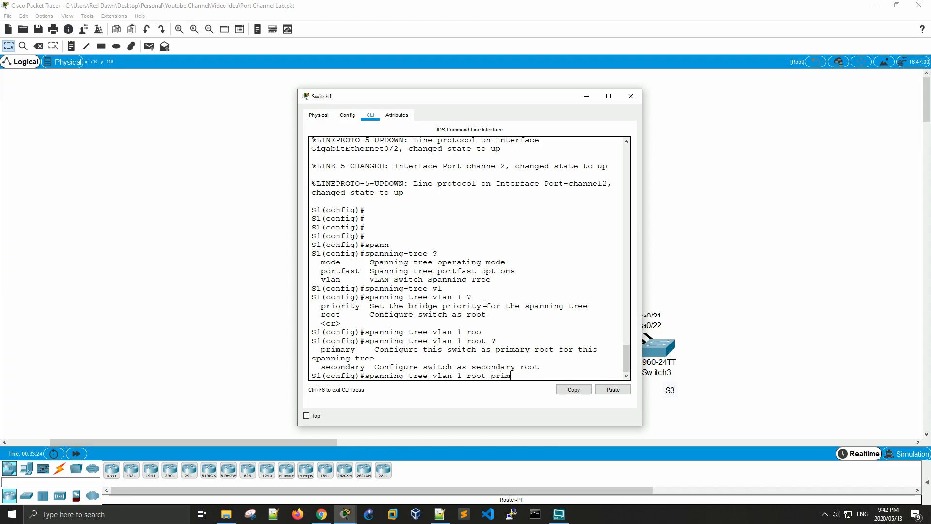
key("Tab")
key("Return")
key("Return")
key("Return")
key("Return")
key("Return")
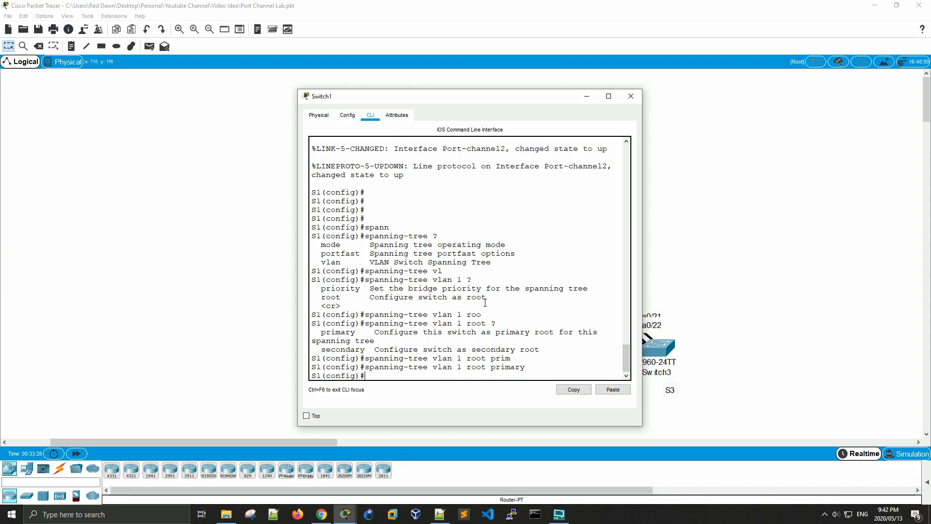
Leave S1's configuration mode with end and close the Switch1 window to uncover the topology.
type("end")
key("Return")
key("Return")
key("Return")
key("Return")
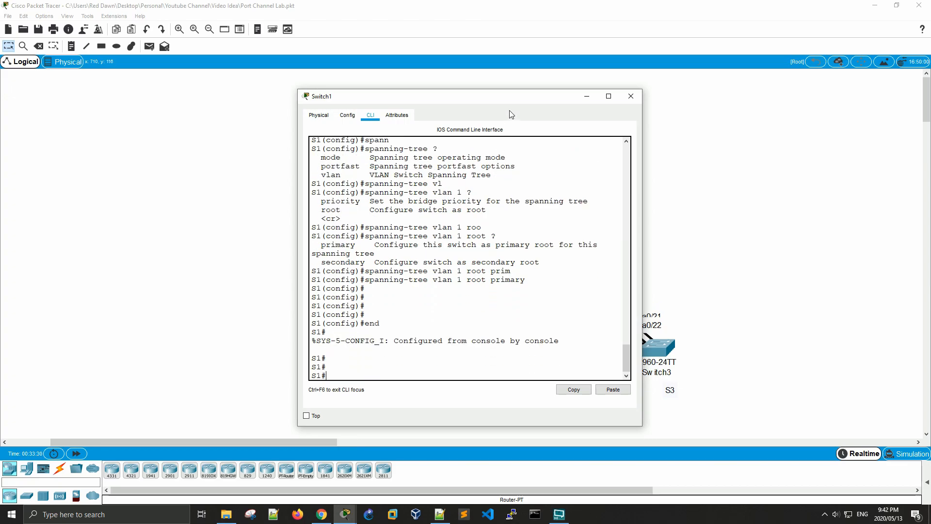
left_click_drag(513, 98, 249, 81)
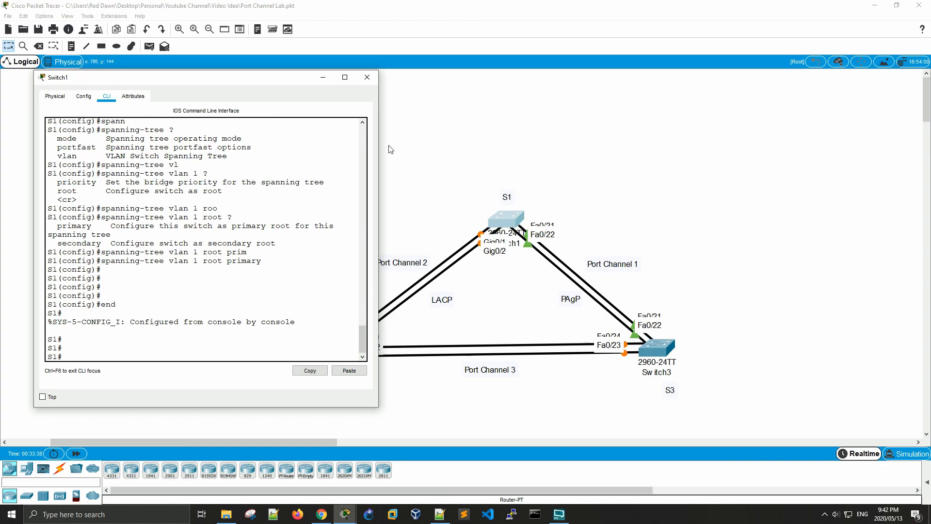
left_click(367, 78)
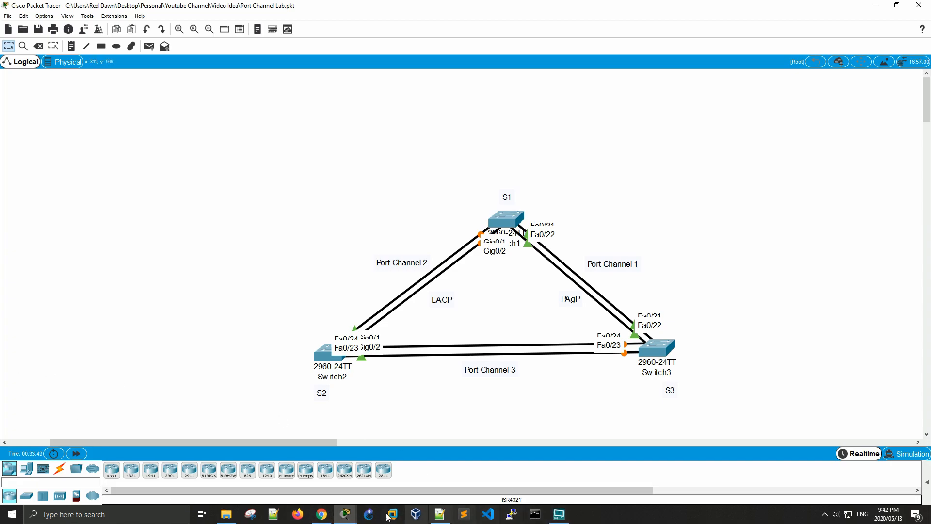
Switch to the EtherChannel instructions PDF in Chrome and find the Part 4 Step 1 heading on configuring Port Channel 3.
mouse_move(327, 515)
left_click(312, 439)
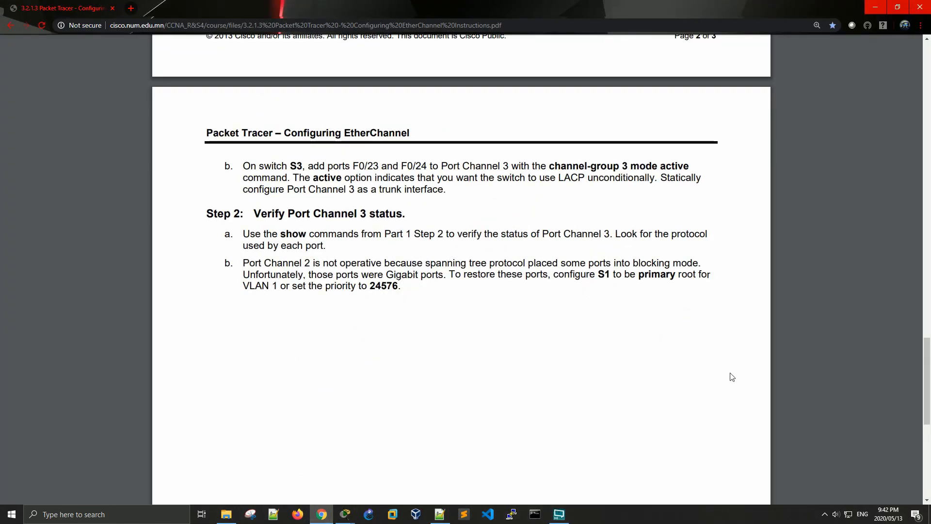
scroll(757, 338, "down", 3)
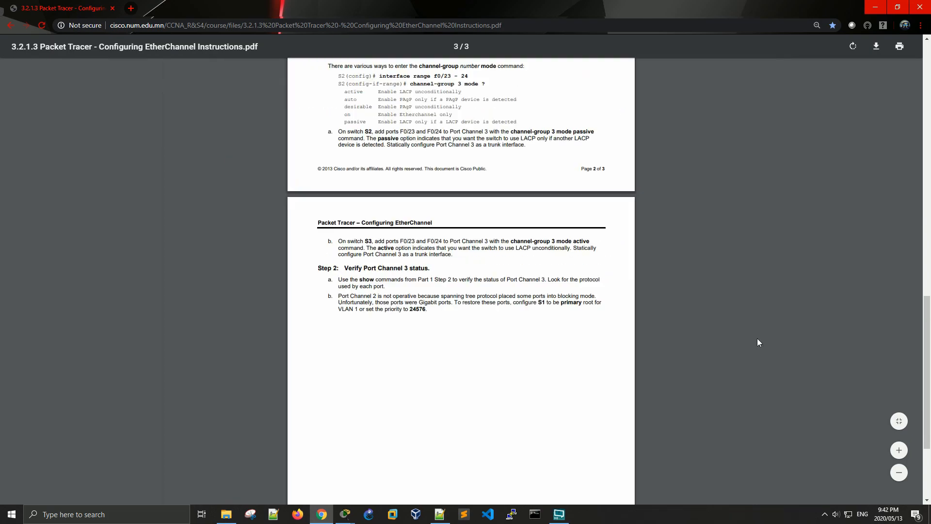
scroll(656, 310, "up", 5)
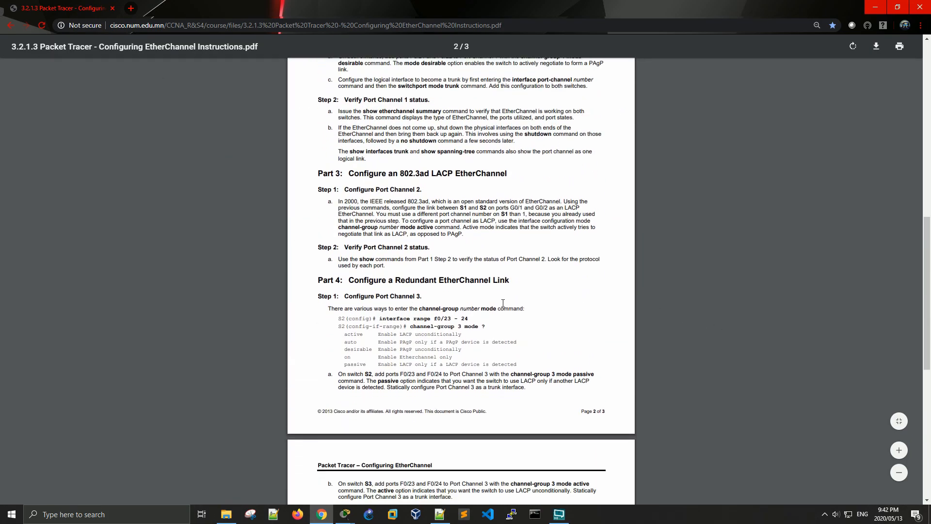
scroll(389, 319, "down", 1)
left_click_drag(345, 249, 420, 249)
Uncover the Packet Tracer topology to check the Port Channel 2 and 3 links, and maximize the instructions again.
left_click_drag(654, 5, 638, 399)
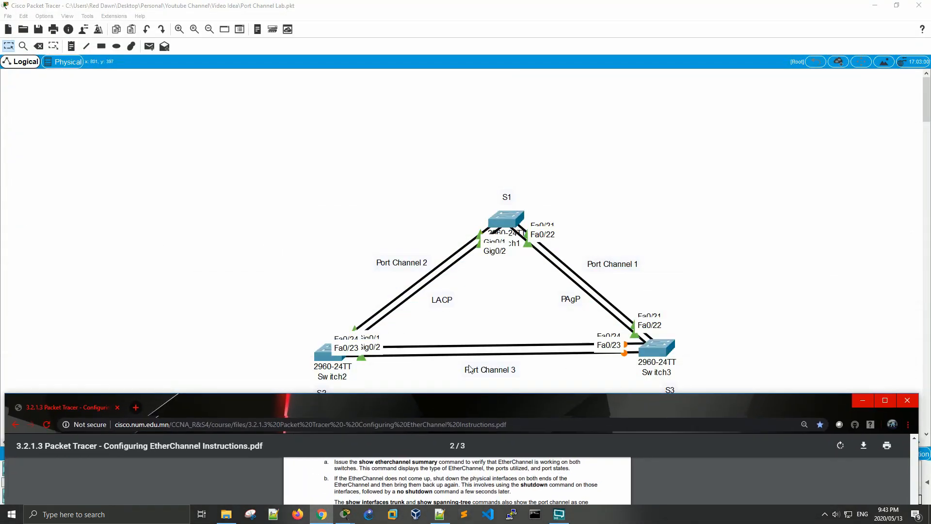
left_click_drag(459, 403, 471, 27)
double_click(471, 27)
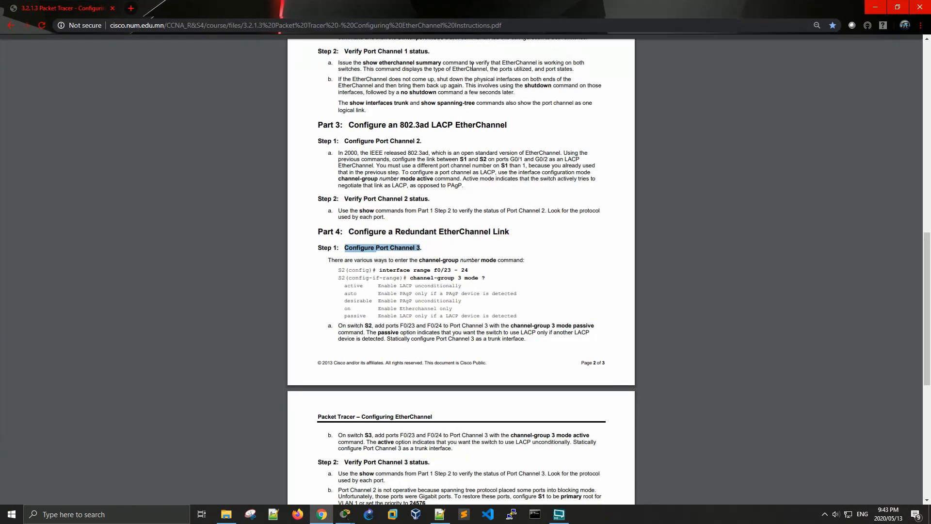
Enlarge the PDF and read the Part 4 Step 1 commands for interface range f0/23 - 24 and the channel-group 3 mode options.
scroll(441, 281, "up", 2, "ctrl")
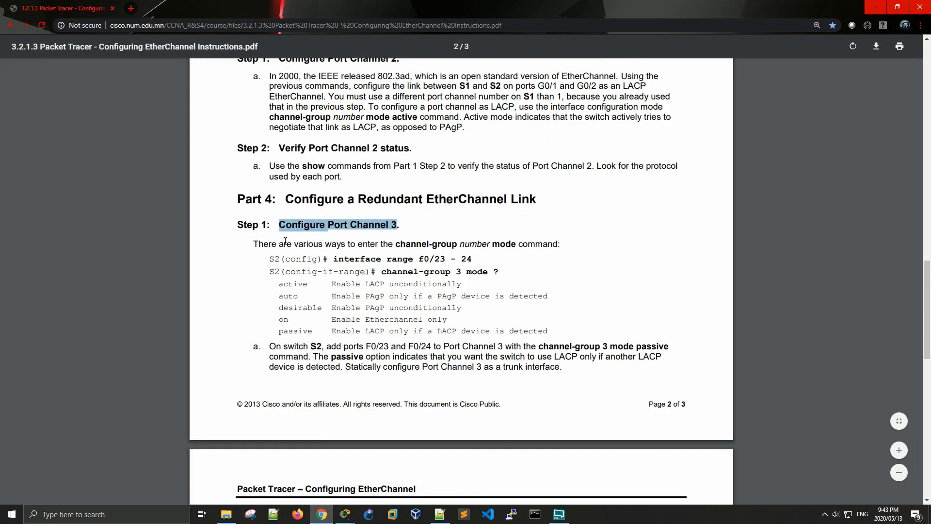
left_click_drag(283, 260, 500, 272)
left_click(522, 281)
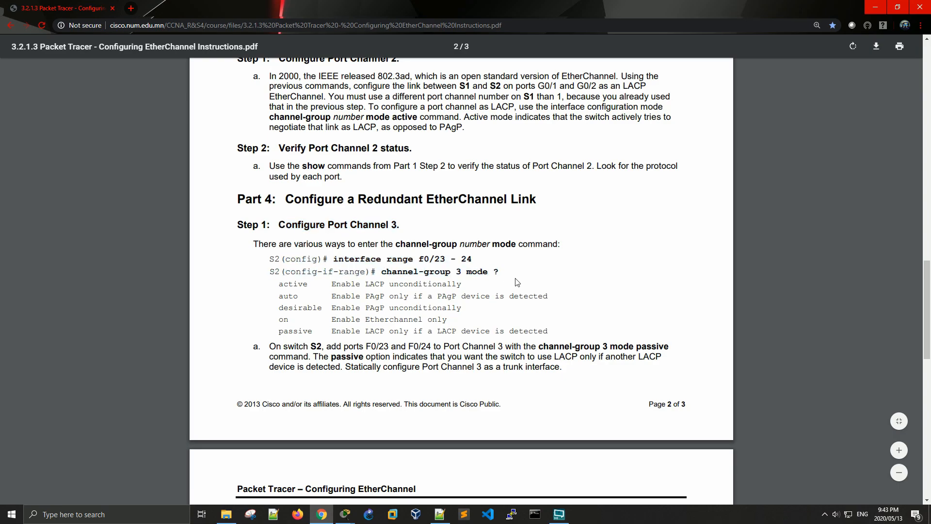
left_click_drag(467, 272, 462, 296)
left_click_drag(278, 287, 547, 332)
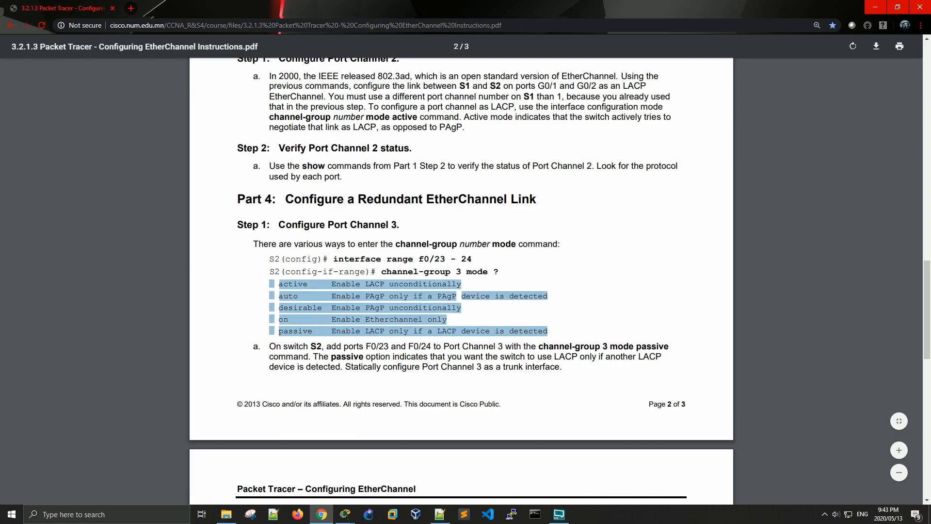
left_click(563, 320)
Go back to the first page of the instructions and review the Part 1 to Part 4 objectives under the topology diagram.
scroll(539, 234, "up", 20)
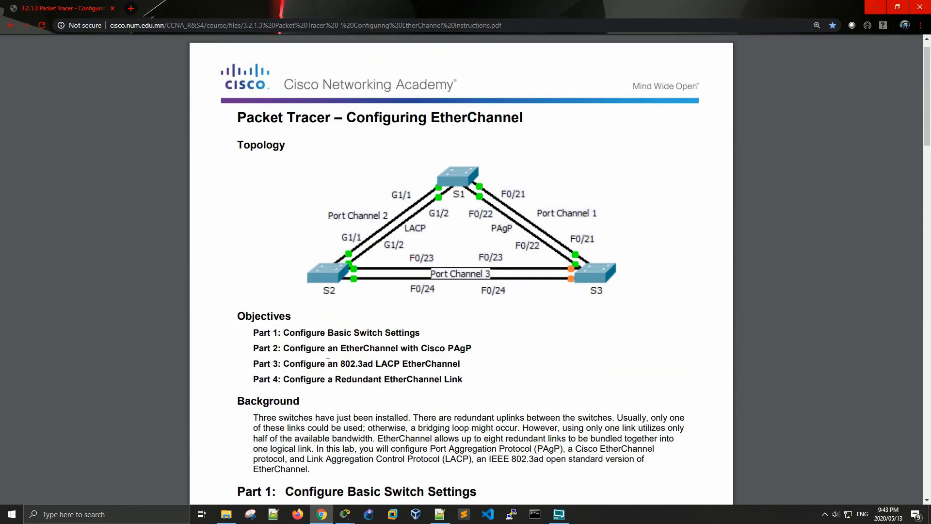
scroll(354, 341, "down", 1)
left_click_drag(252, 283, 463, 331)
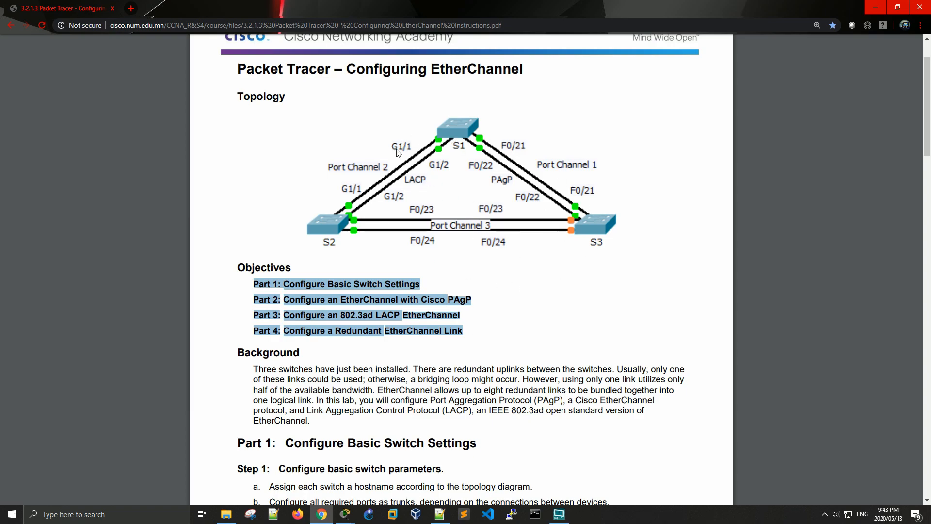
left_click(523, 290)
Compare the port states in the Packet Tracer topology with the lab's diagram, ending on the maximized instructions.
left_click_drag(499, 4, 439, 414)
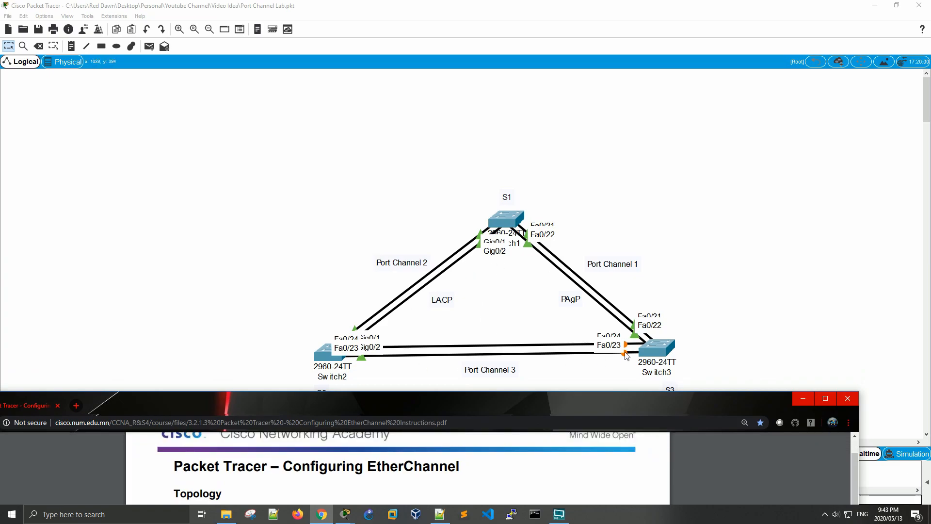
left_click_drag(596, 403, 672, 360)
double_click(664, 354)
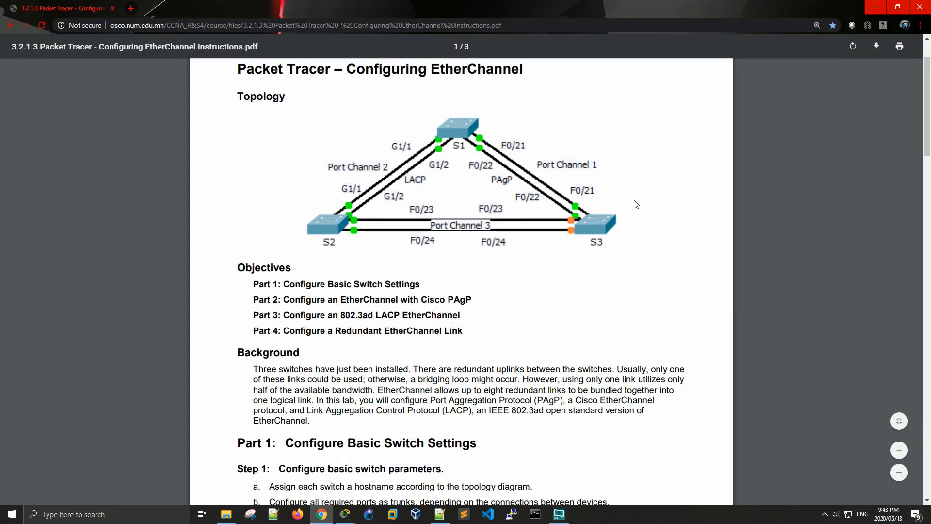